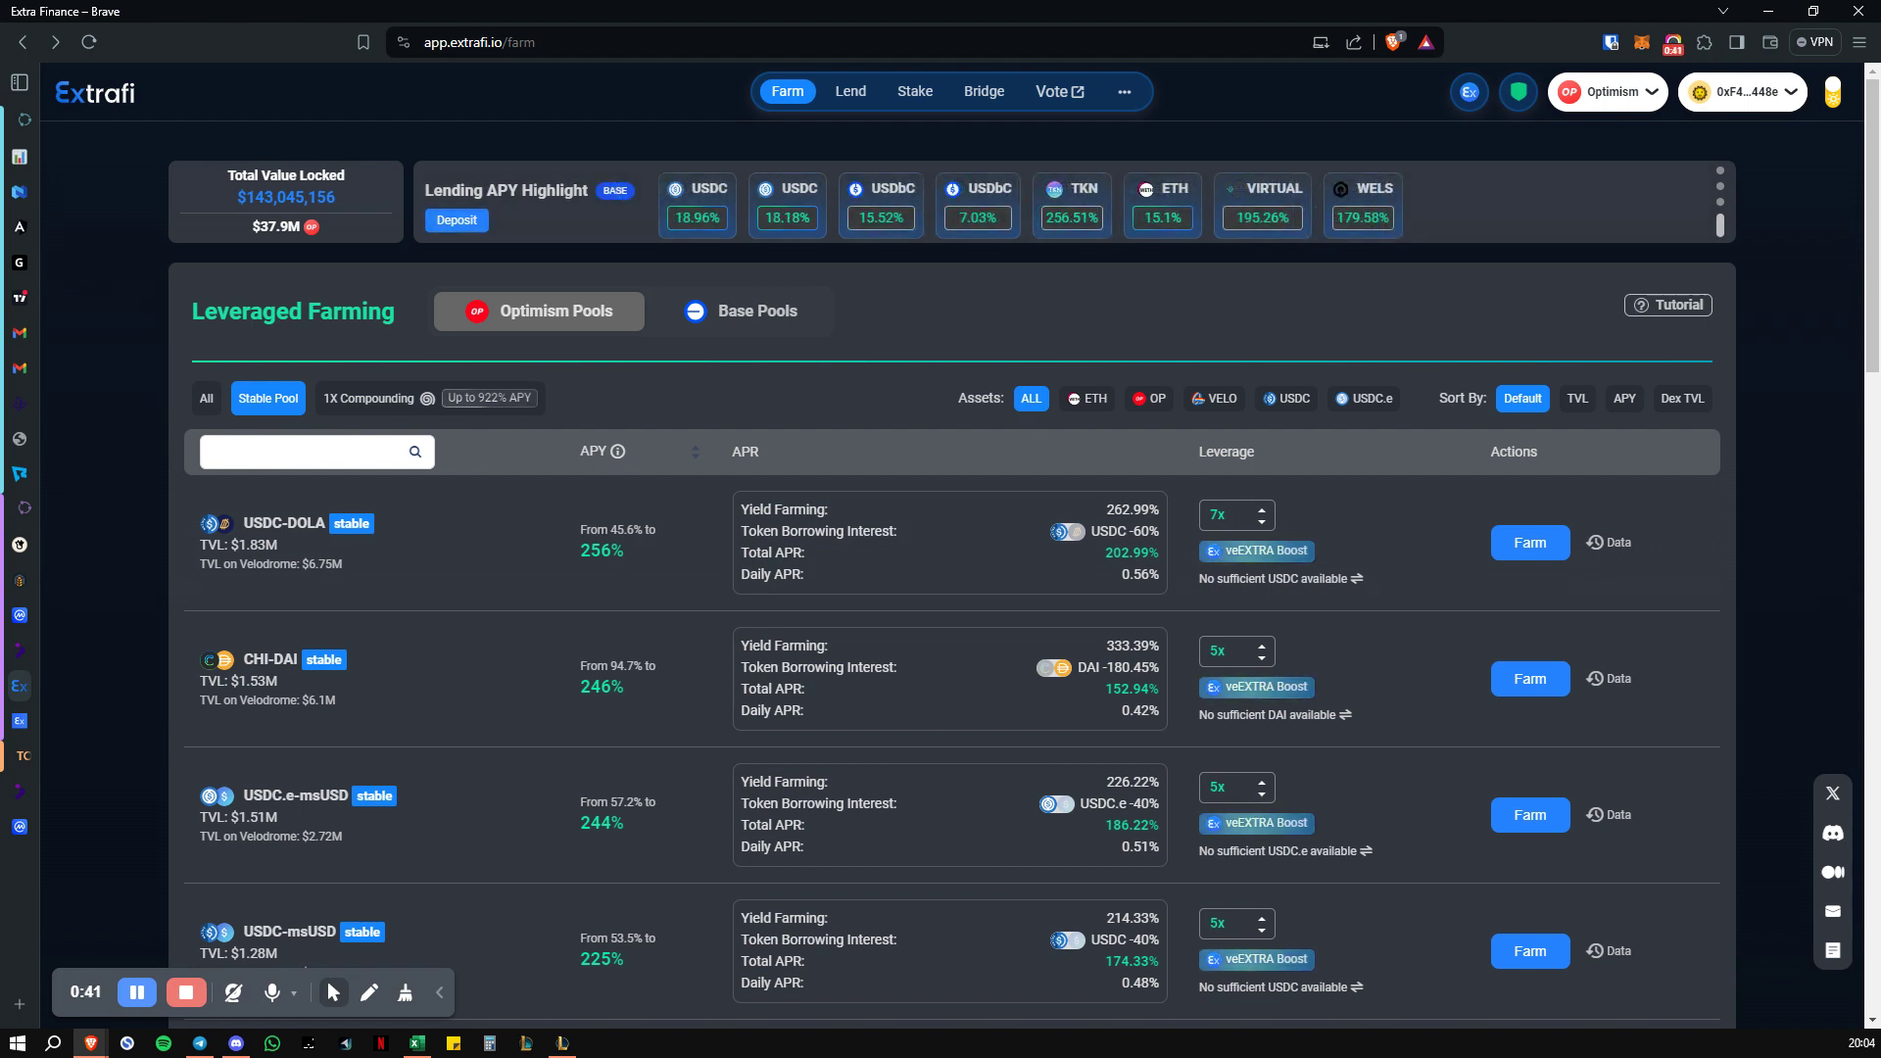
# Show all Optimism leveraged farming pools and skim the first entries of the list
pyautogui.click(205, 397)
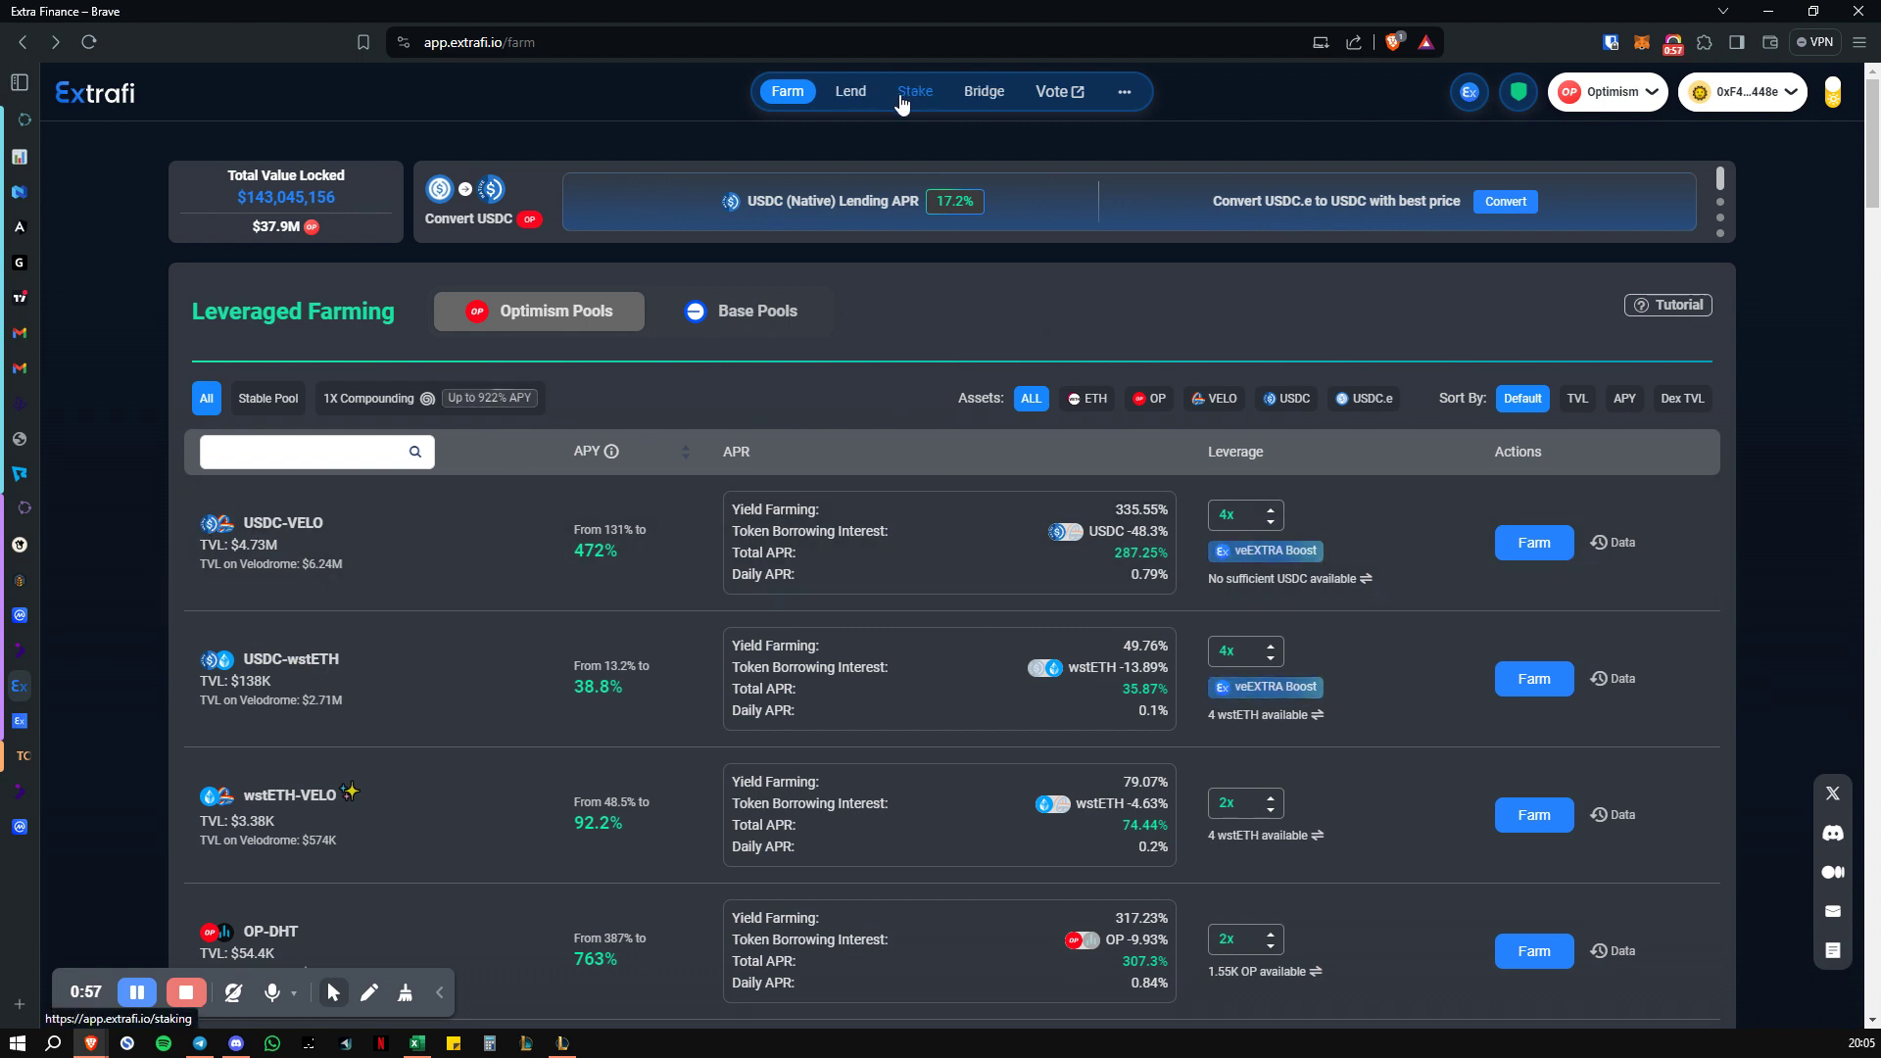
pyautogui.scroll(-2, 725, 351)
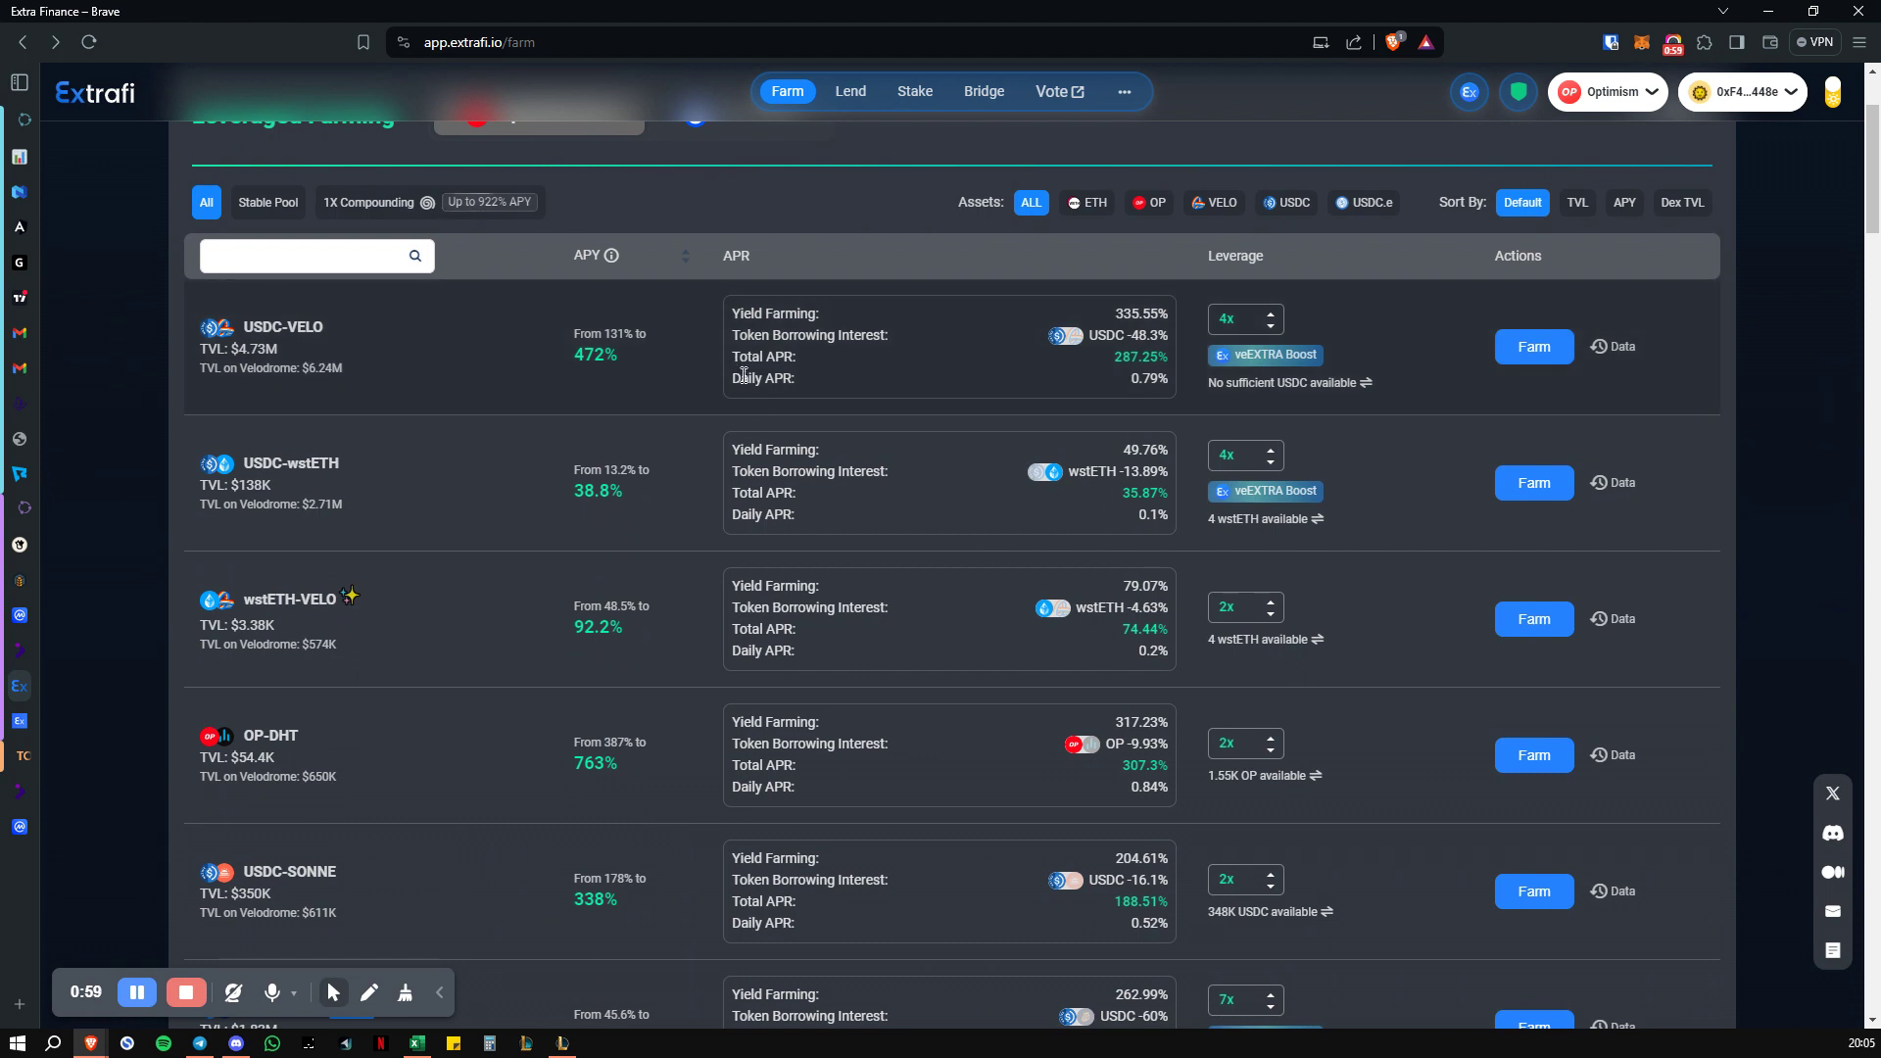
pyautogui.scroll(2, 512, 392)
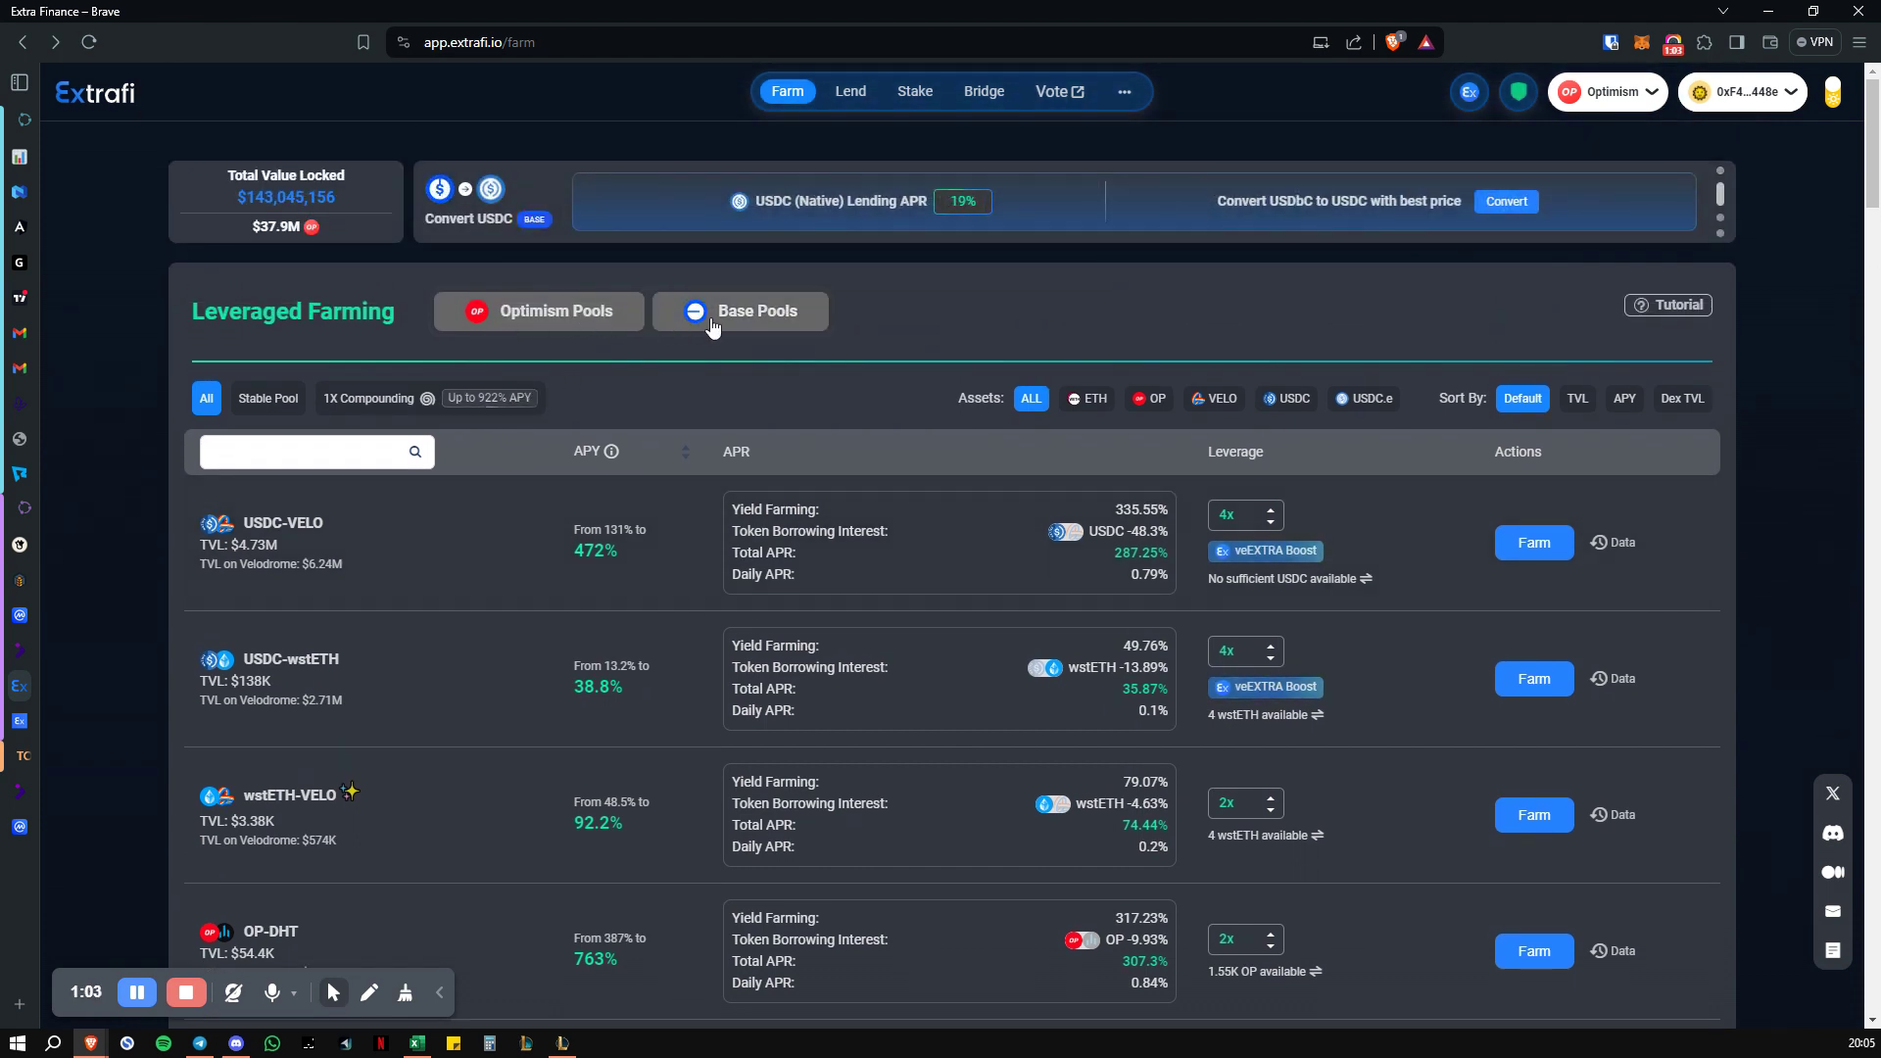
pyautogui.scroll(-3, 705, 324)
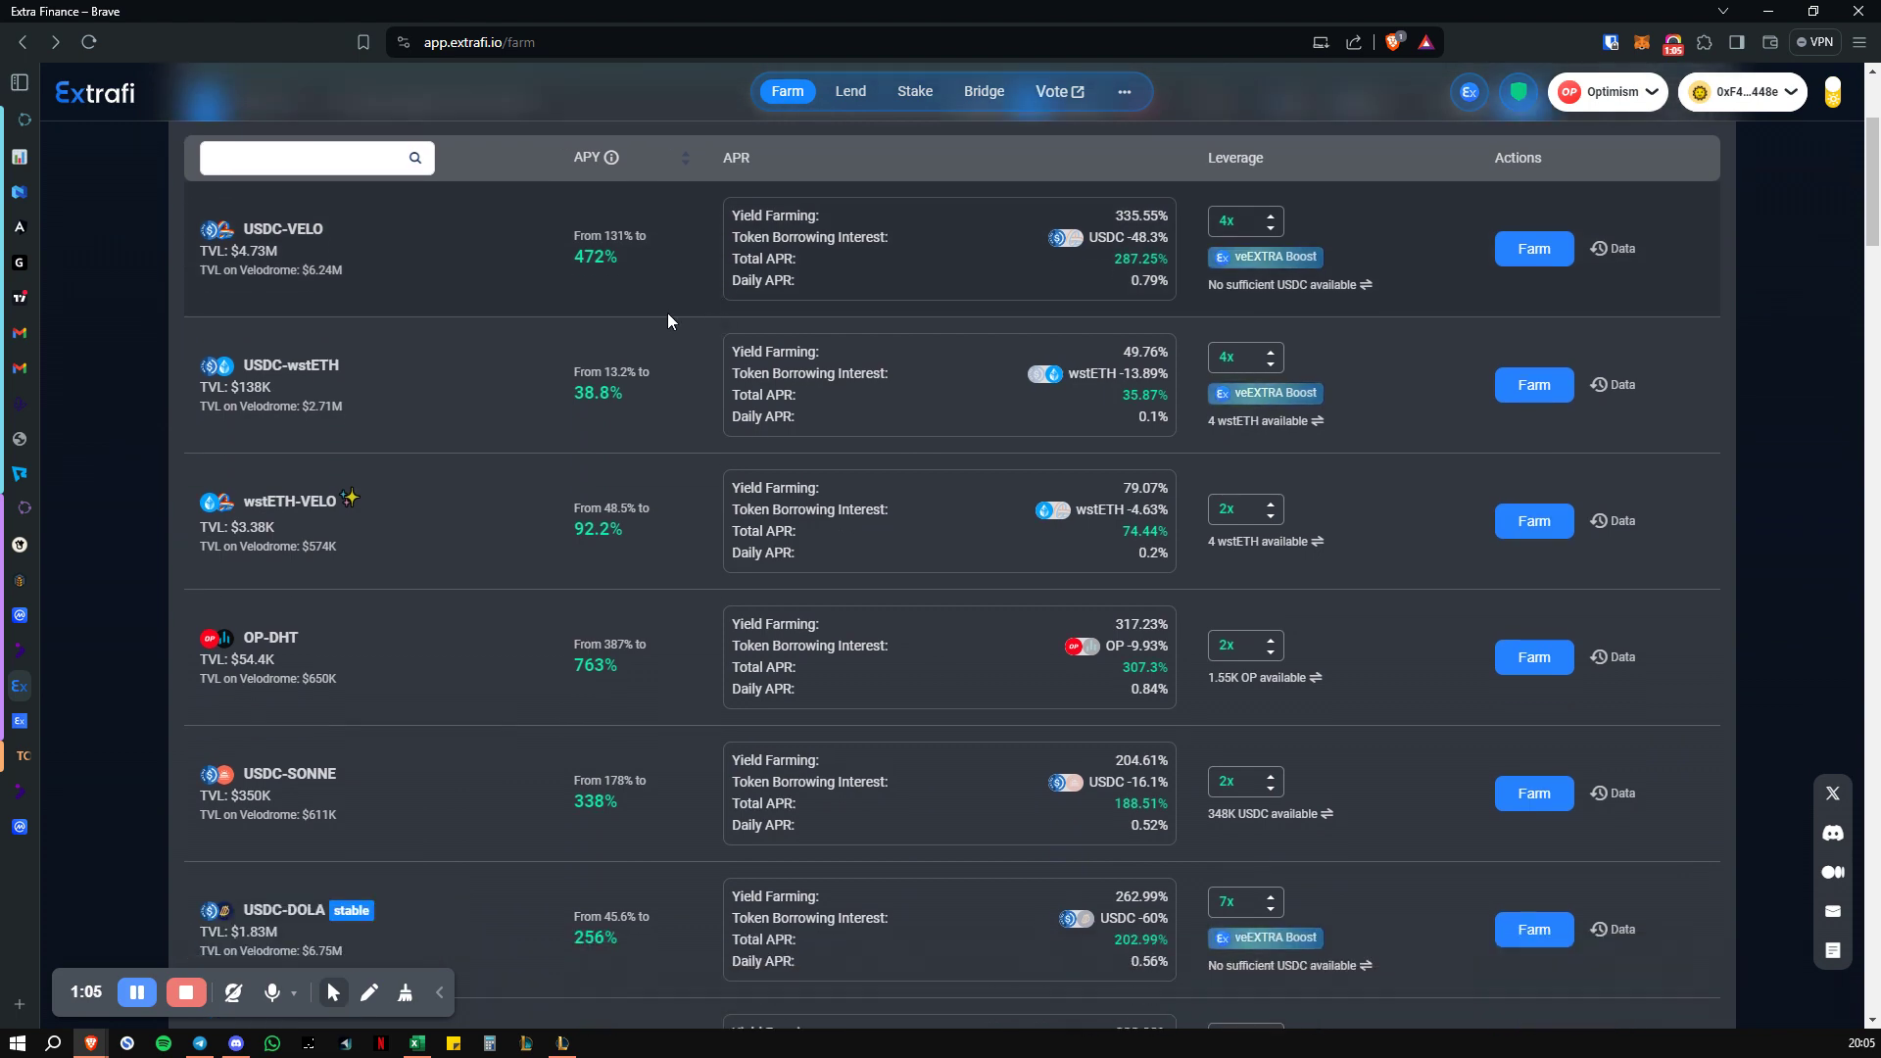
pyautogui.scroll(3, 683, 309)
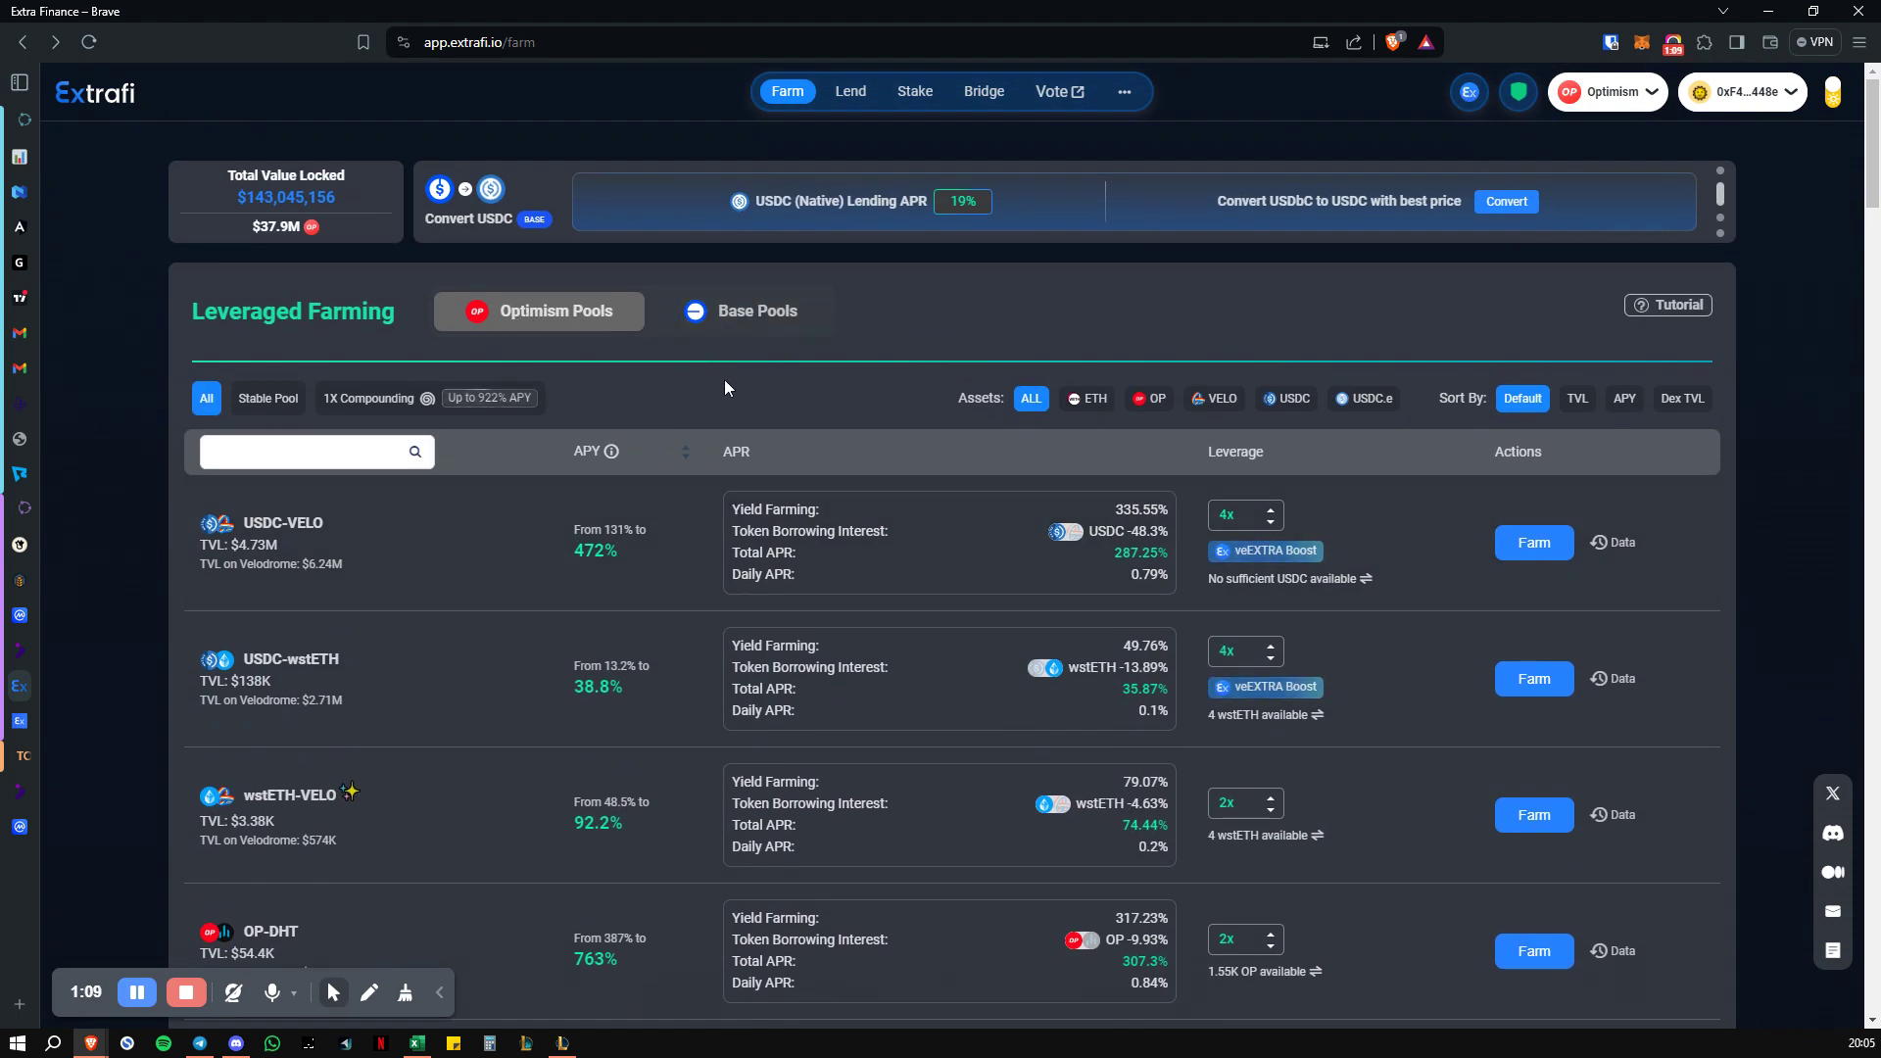
# Examine the APY ranges of the Optimism pools further down the list, highlighting the lower APY figure of USDC-DOLA
pyautogui.scroll(-1, 708, 387)
pyautogui.scroll(-4, 707, 387)
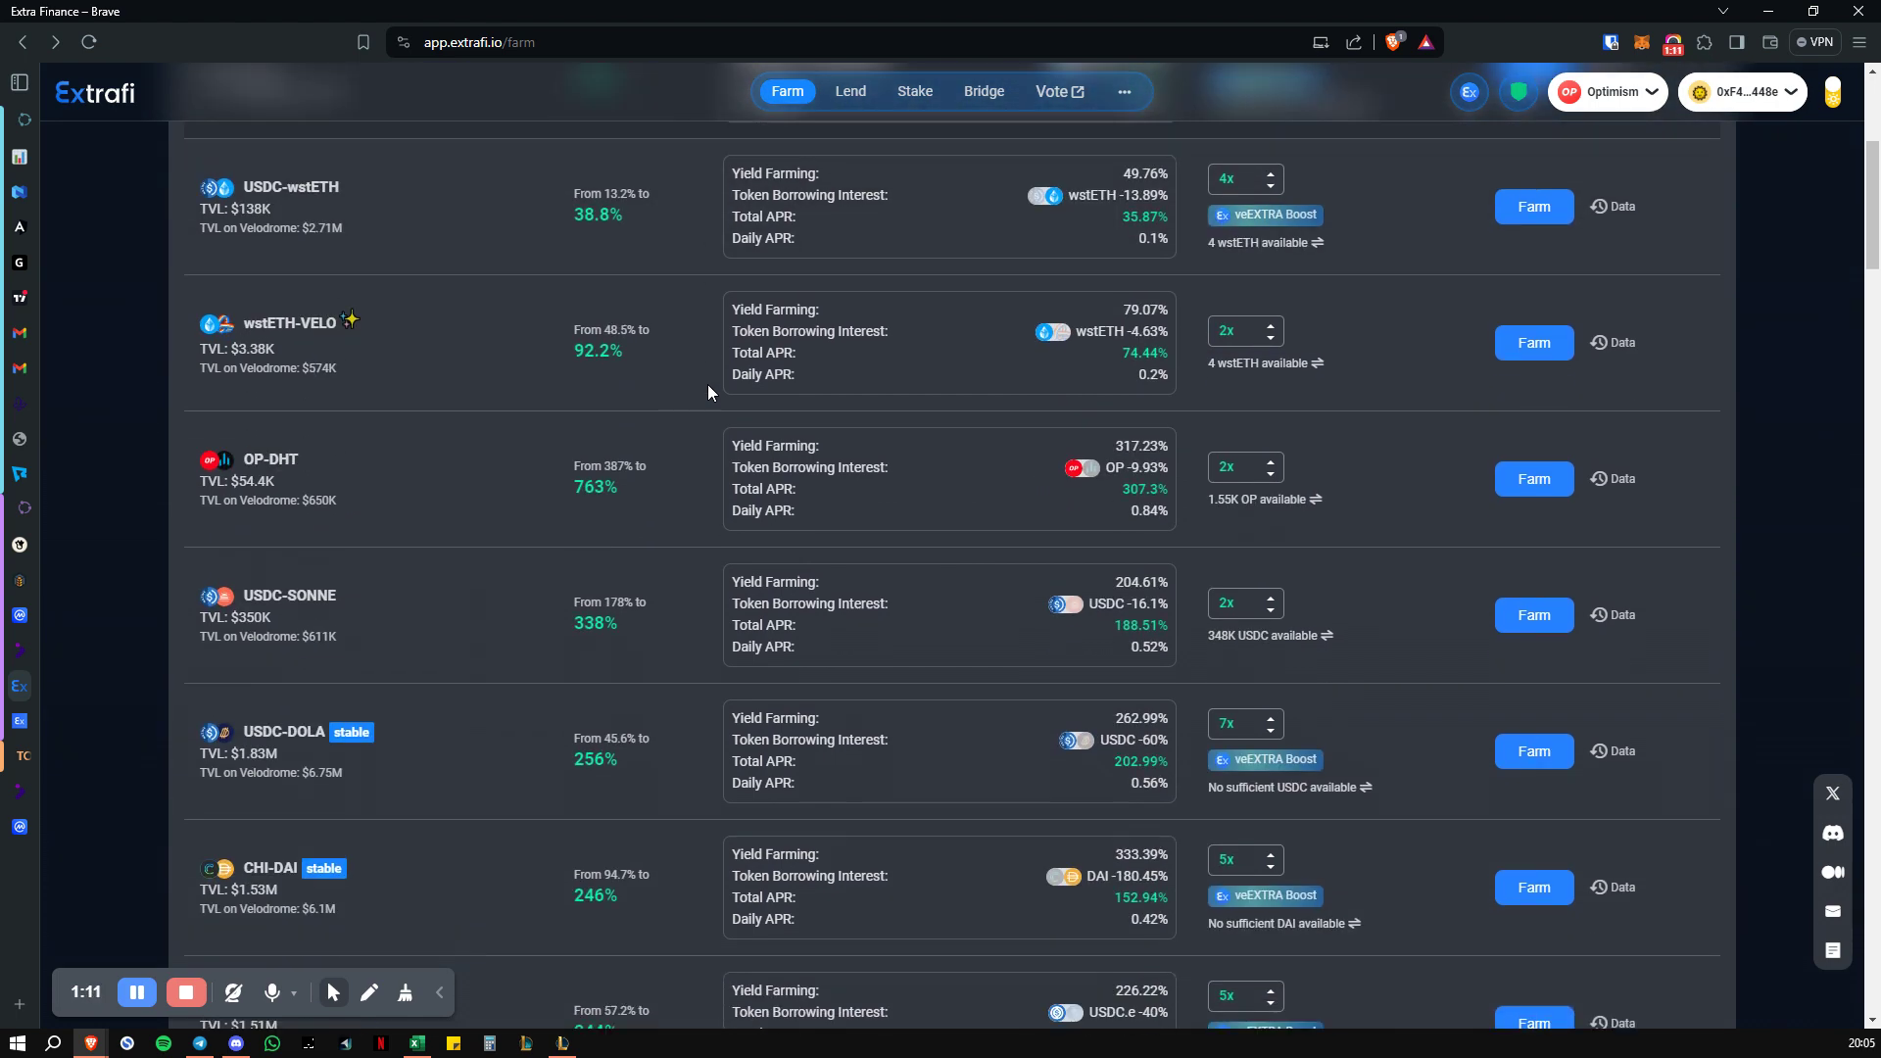
pyautogui.scroll(-1, 707, 387)
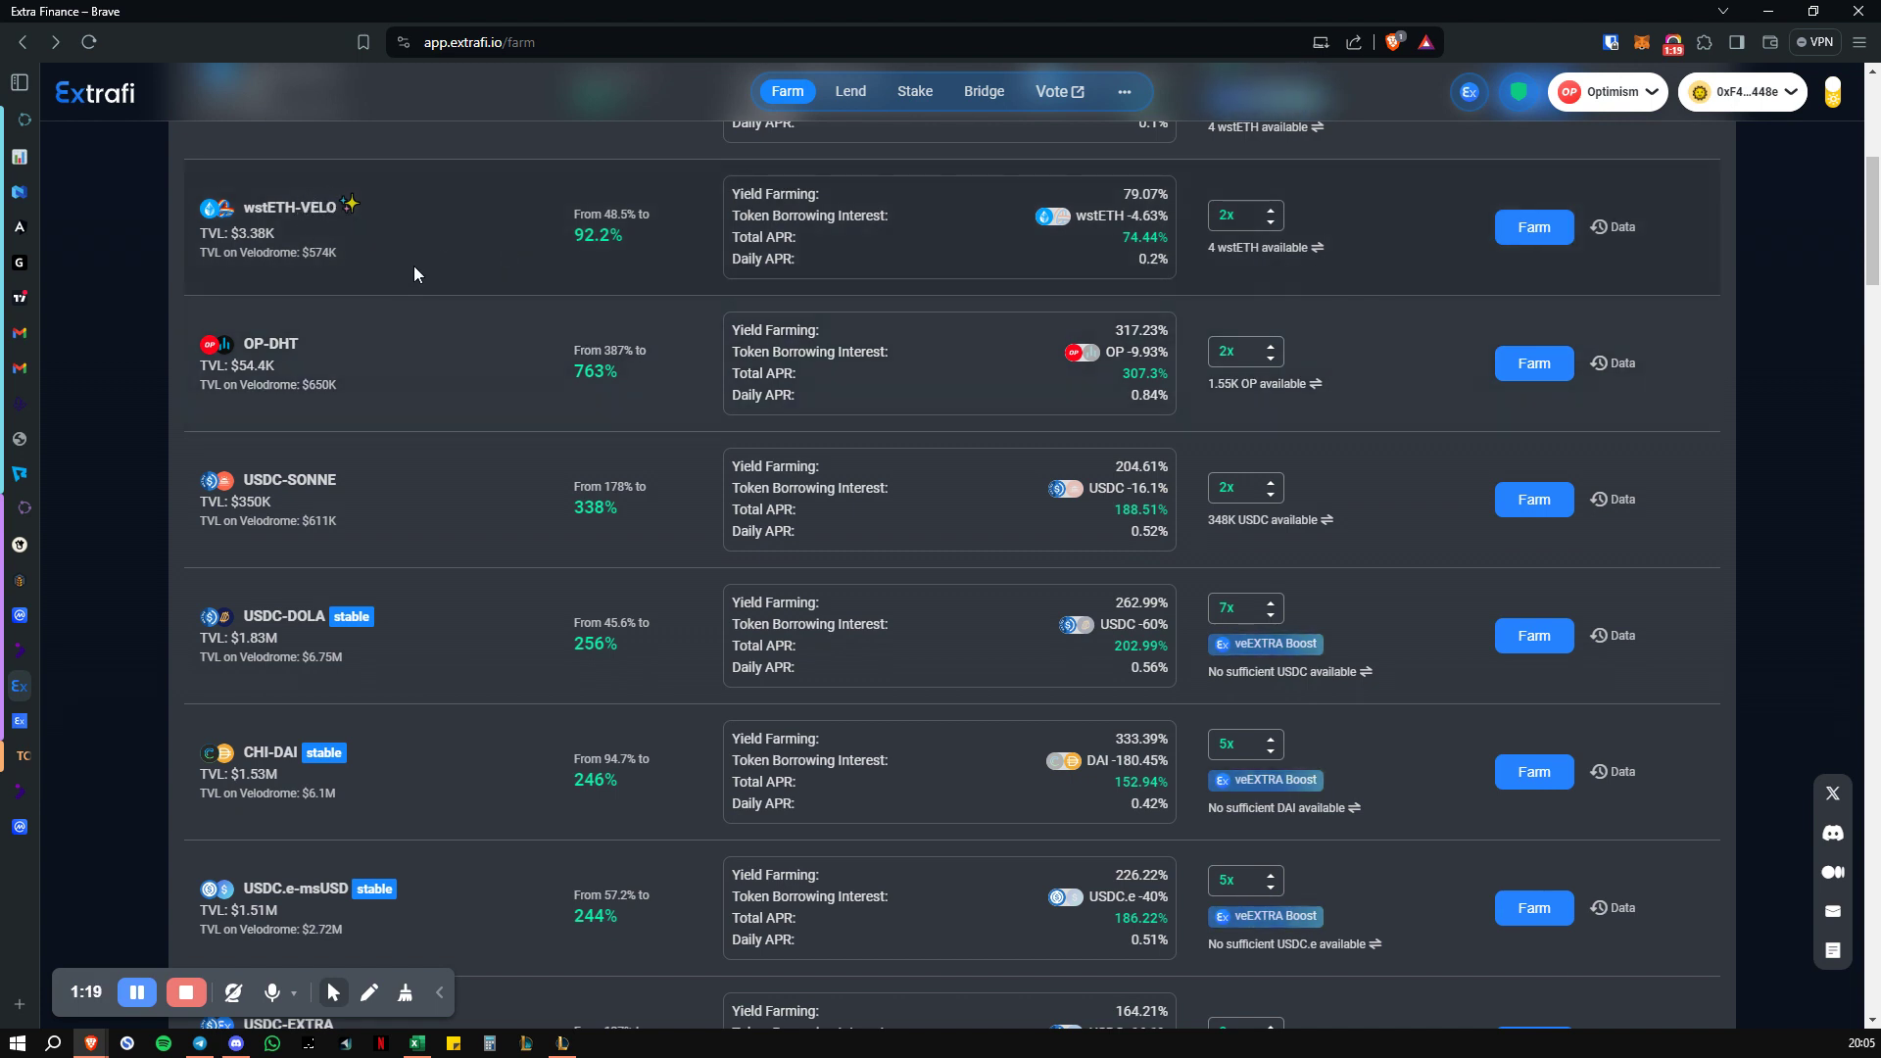
pyautogui.scroll(-1, 428, 268)
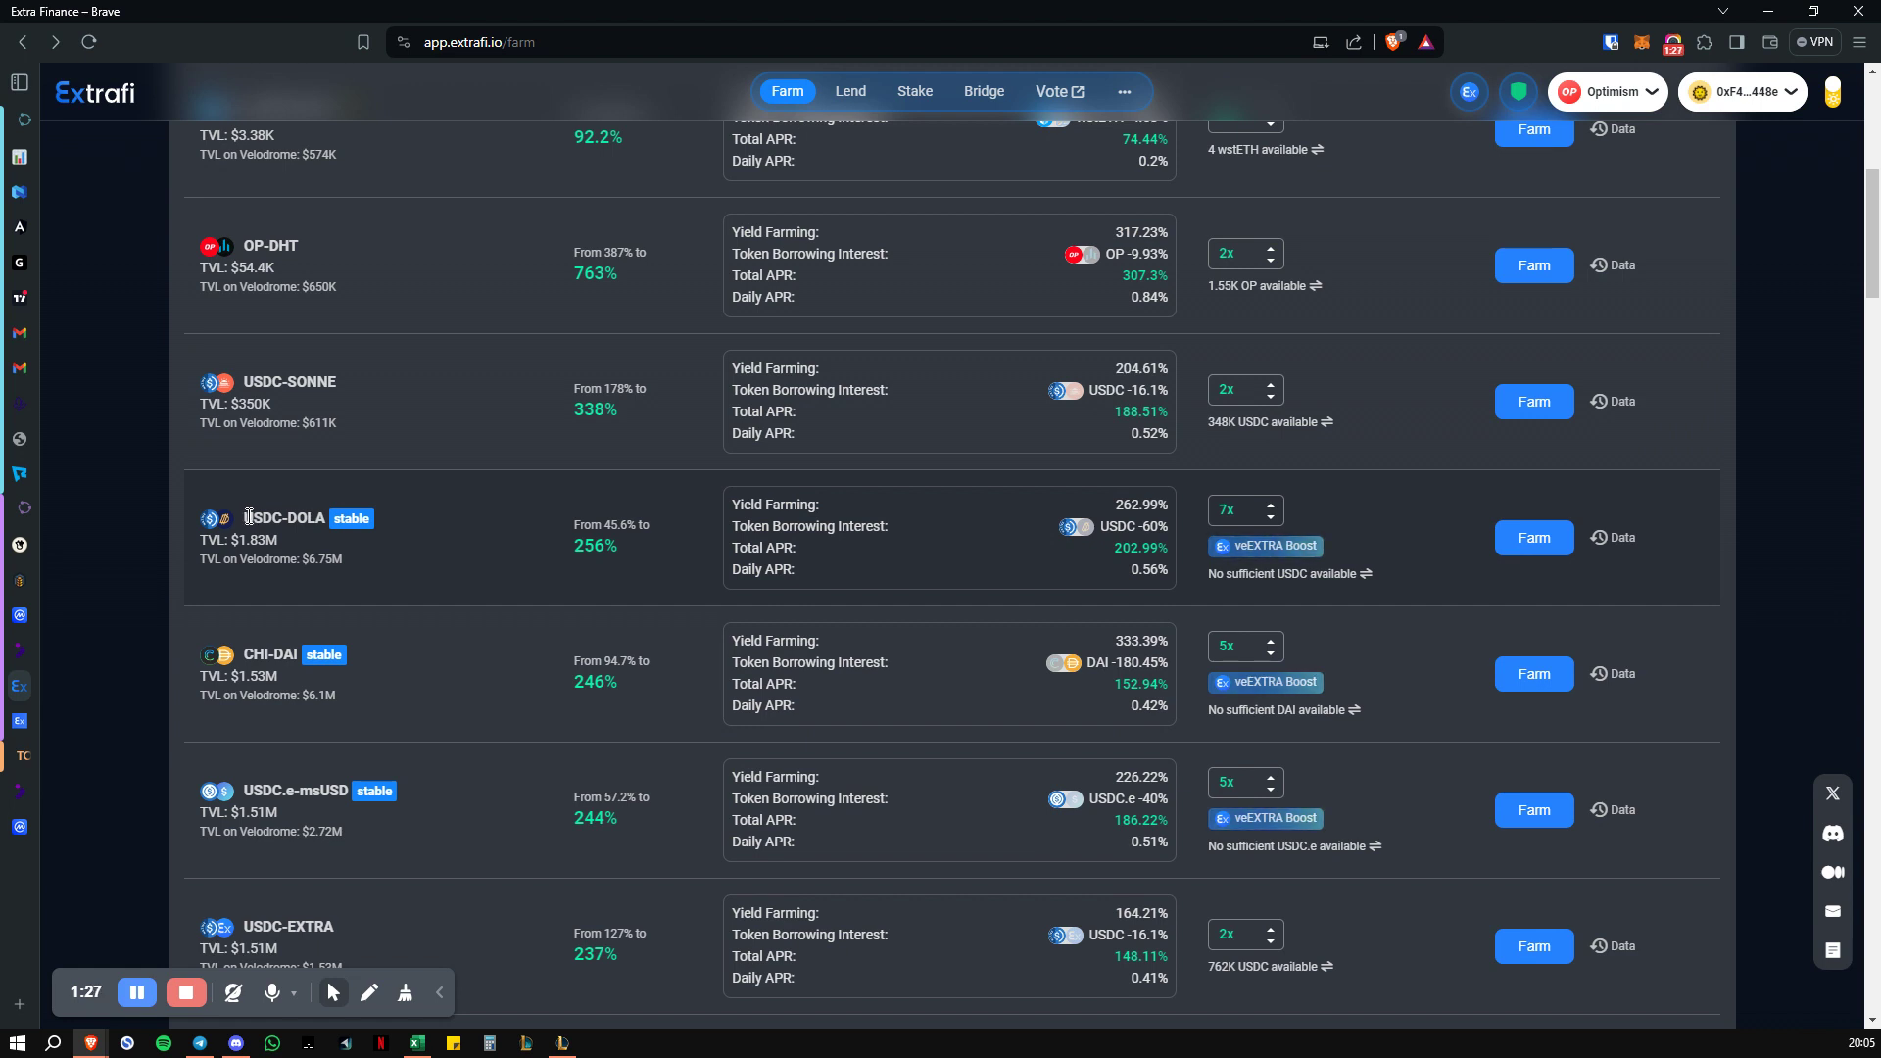
pyautogui.moveTo(563, 554); pyautogui.dragTo(603, 551)
pyautogui.click(603, 556)
pyautogui.scroll(-1, 409, 586)
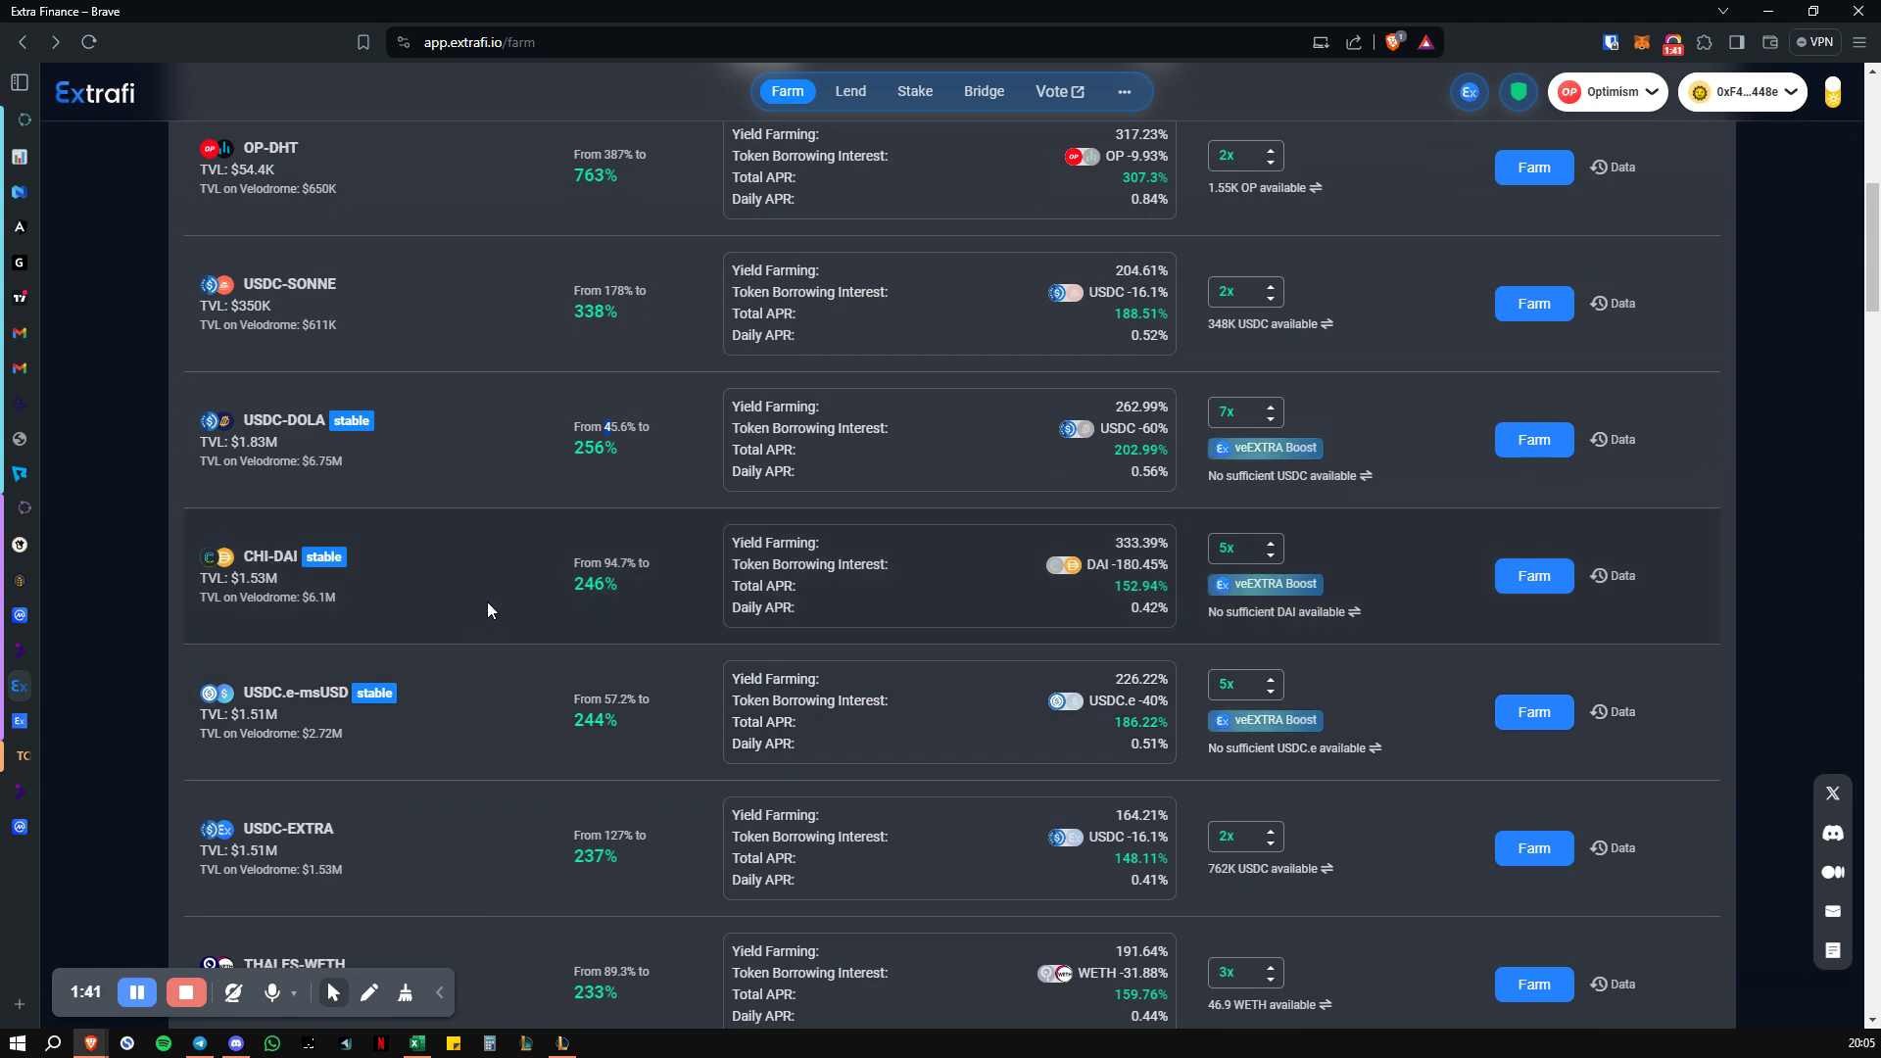
pyautogui.scroll(-3, 485, 610)
pyautogui.scroll(5, 490, 613)
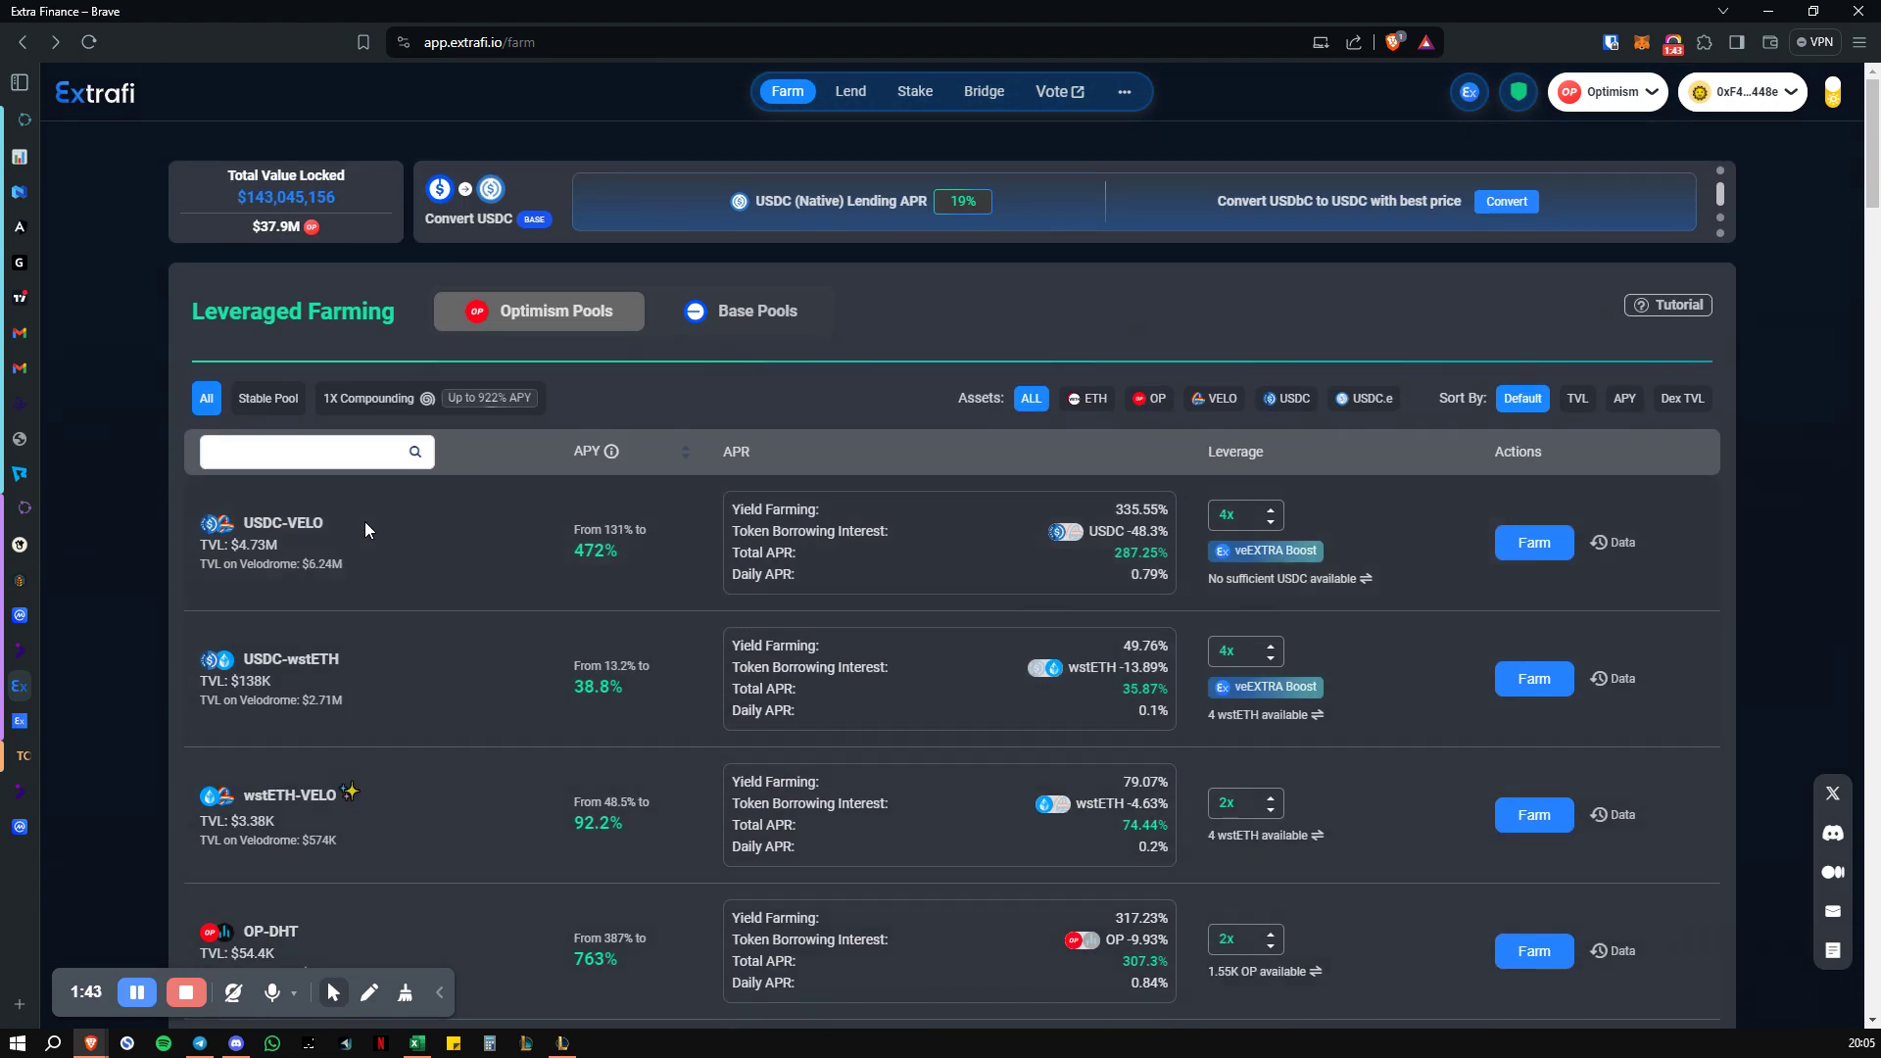
# Filter the Optimism farming pools to stable pools and review their APY, borrowing interest and leverage
pyautogui.scroll(-6, 753, 531)
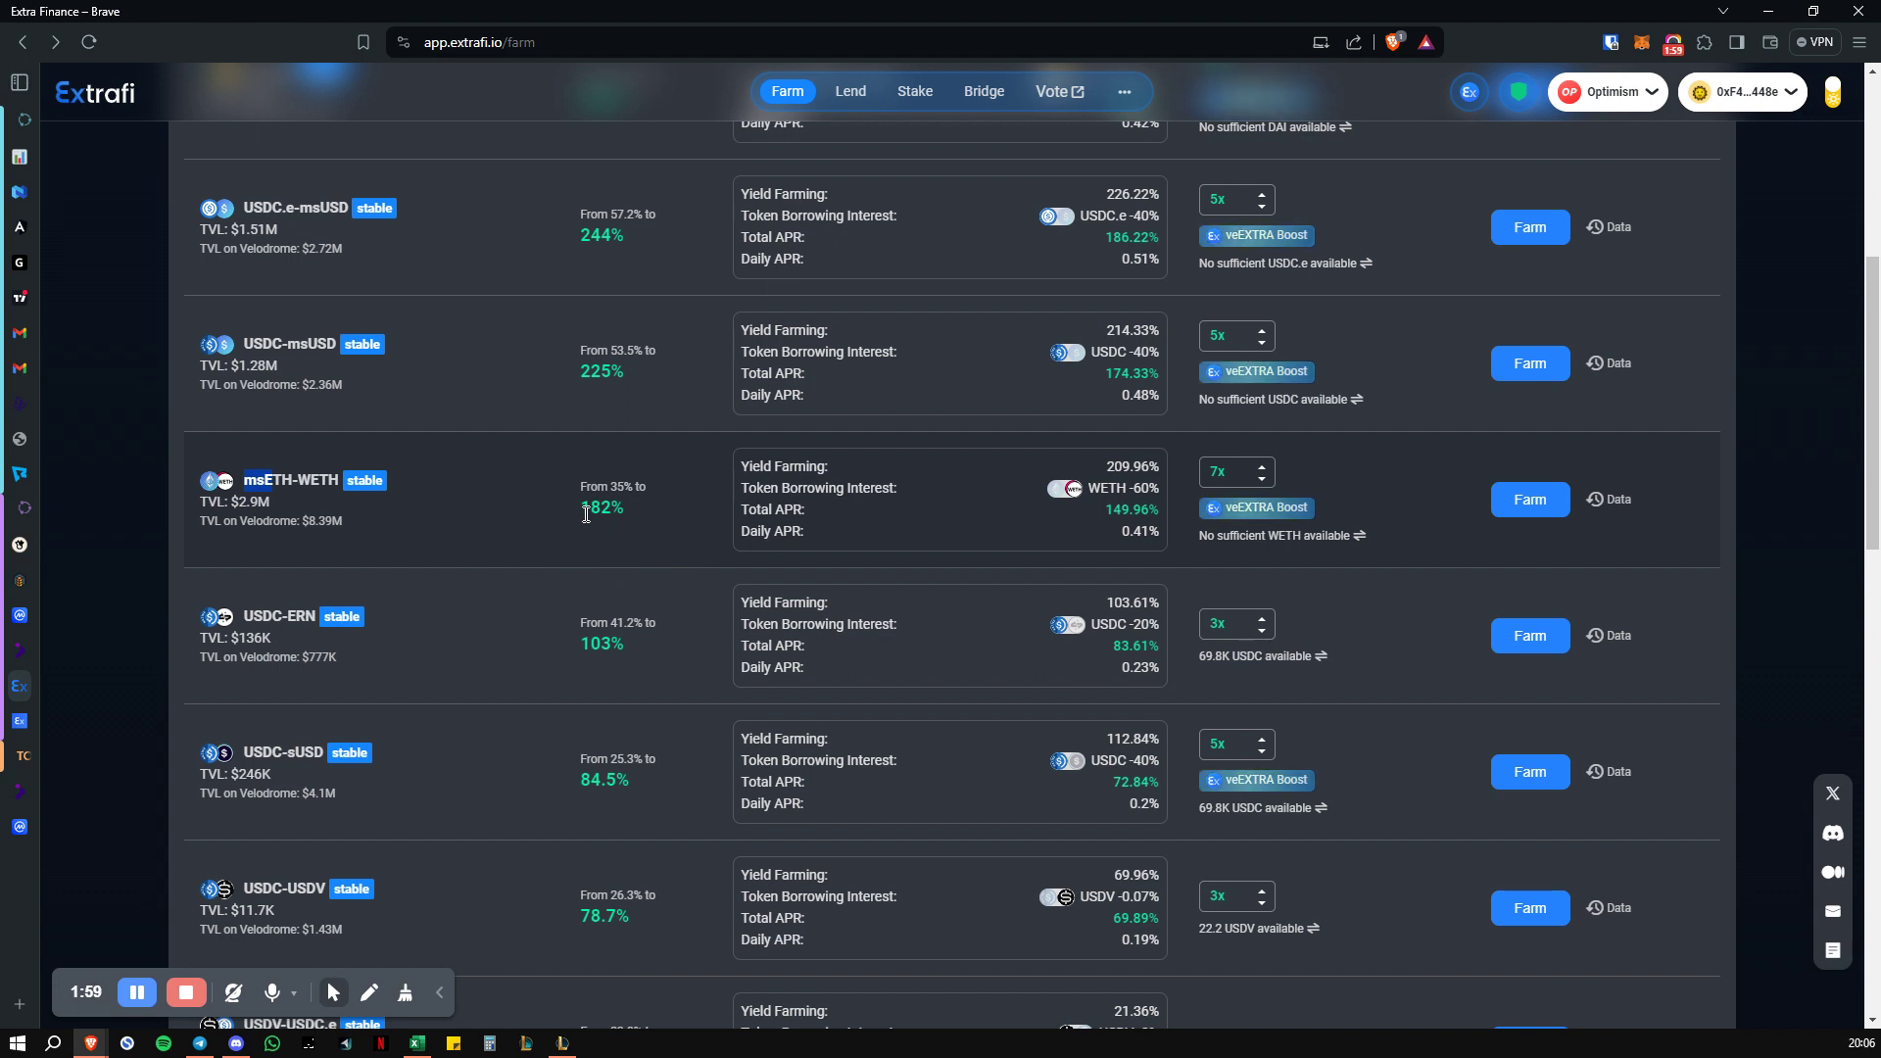
pyautogui.scroll(2, 612, 539)
pyautogui.scroll(3, 625, 548)
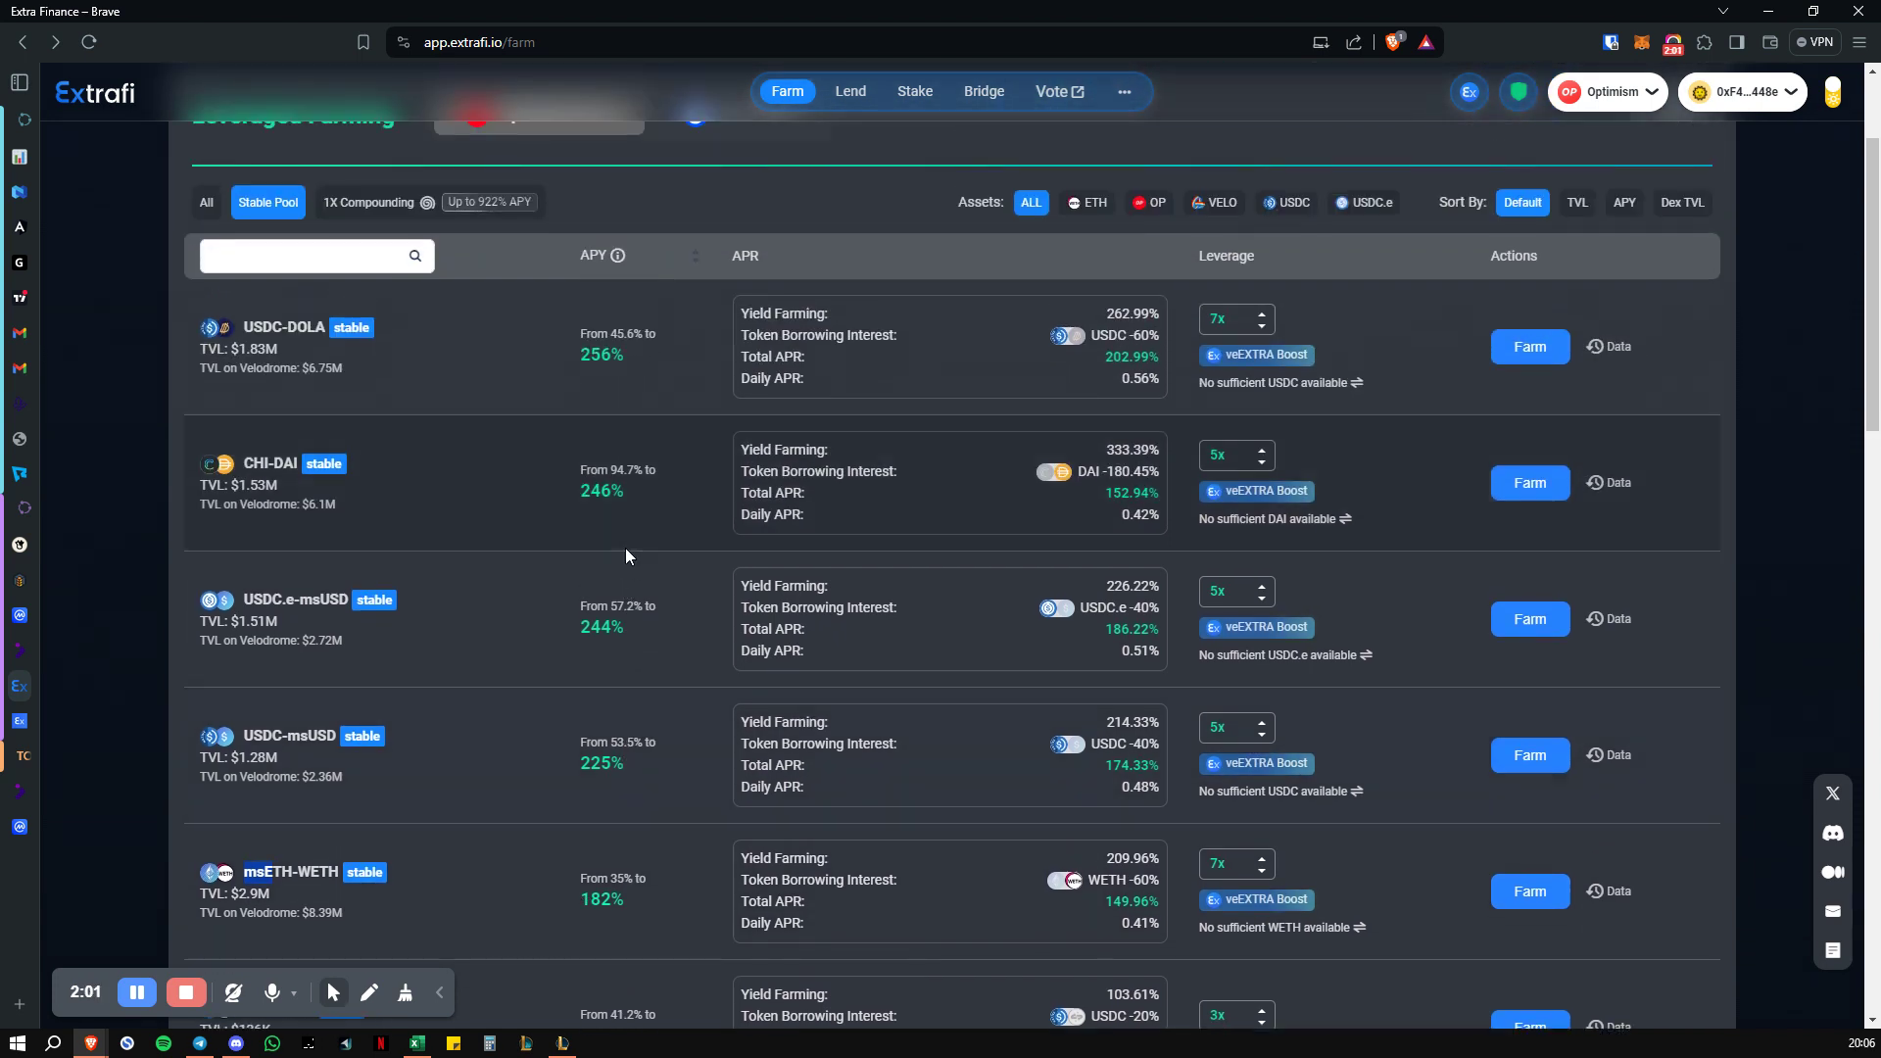
pyautogui.scroll(1, 625, 548)
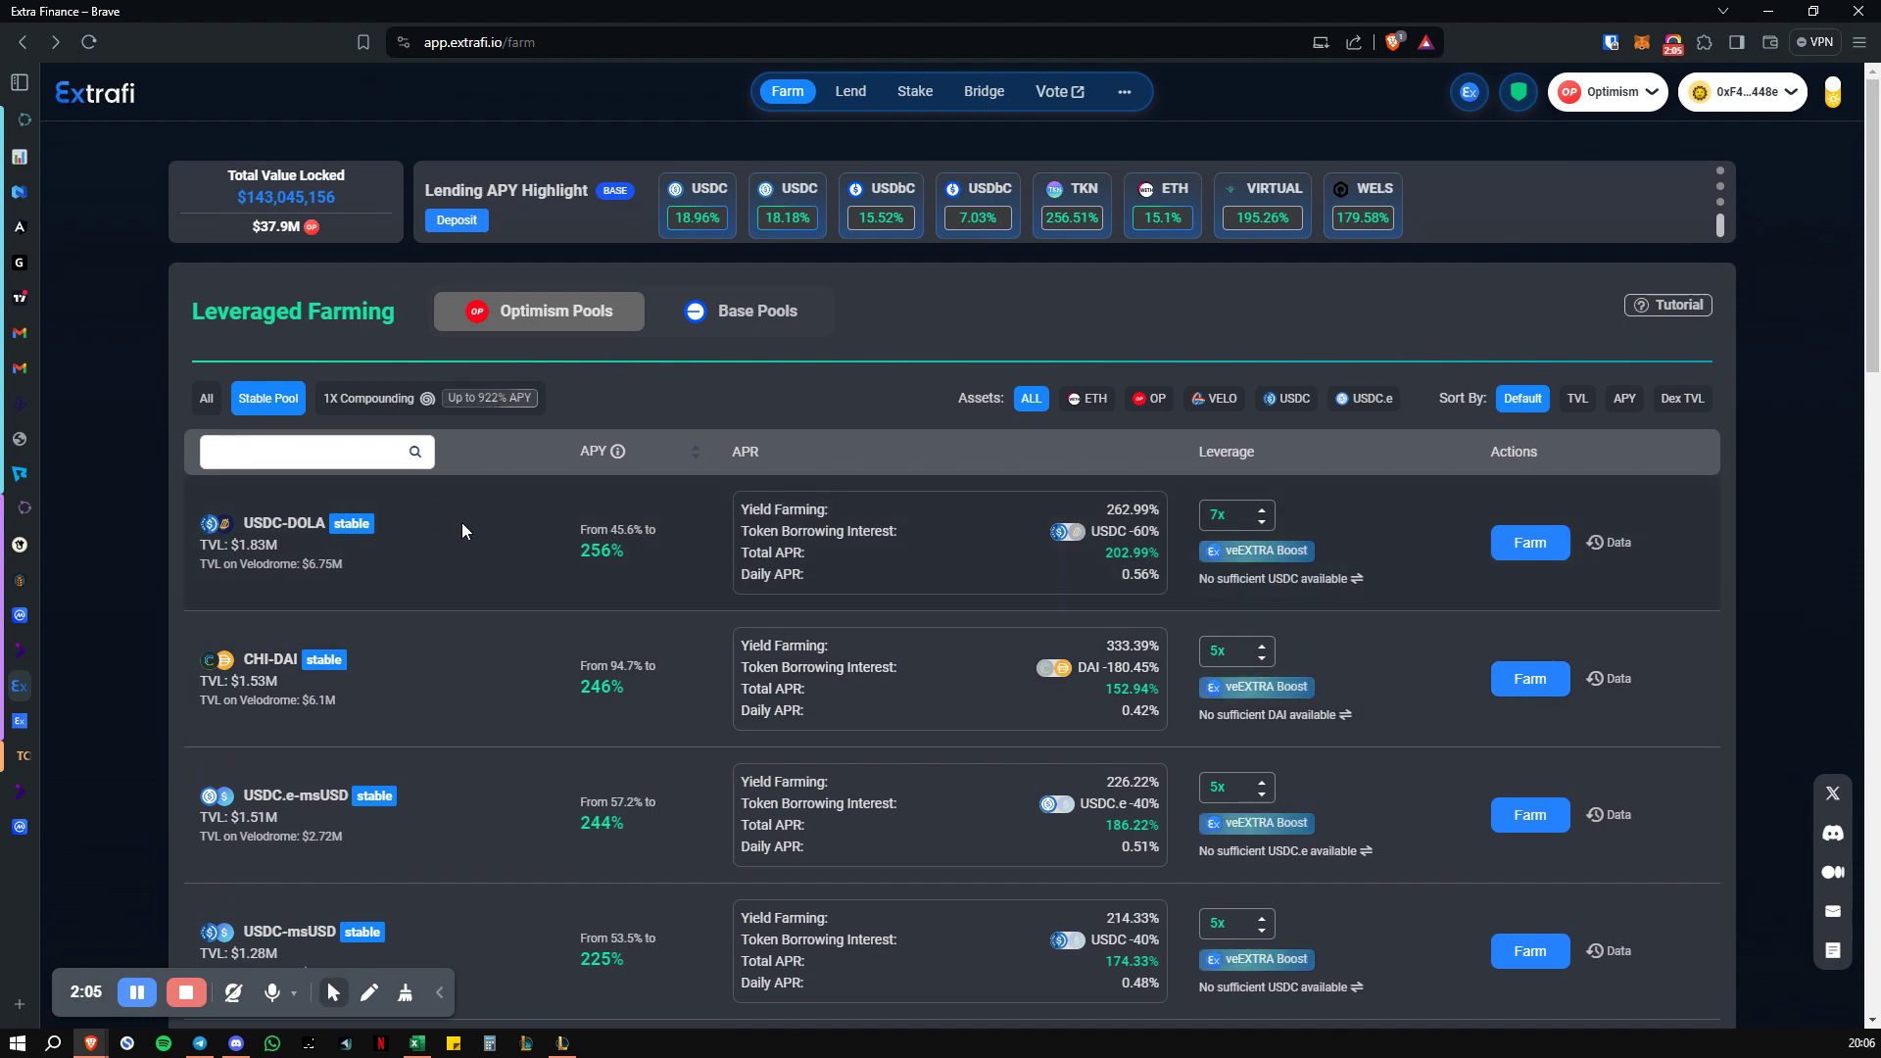
pyautogui.scroll(-1, 470, 529)
pyautogui.scroll(-2, 548, 530)
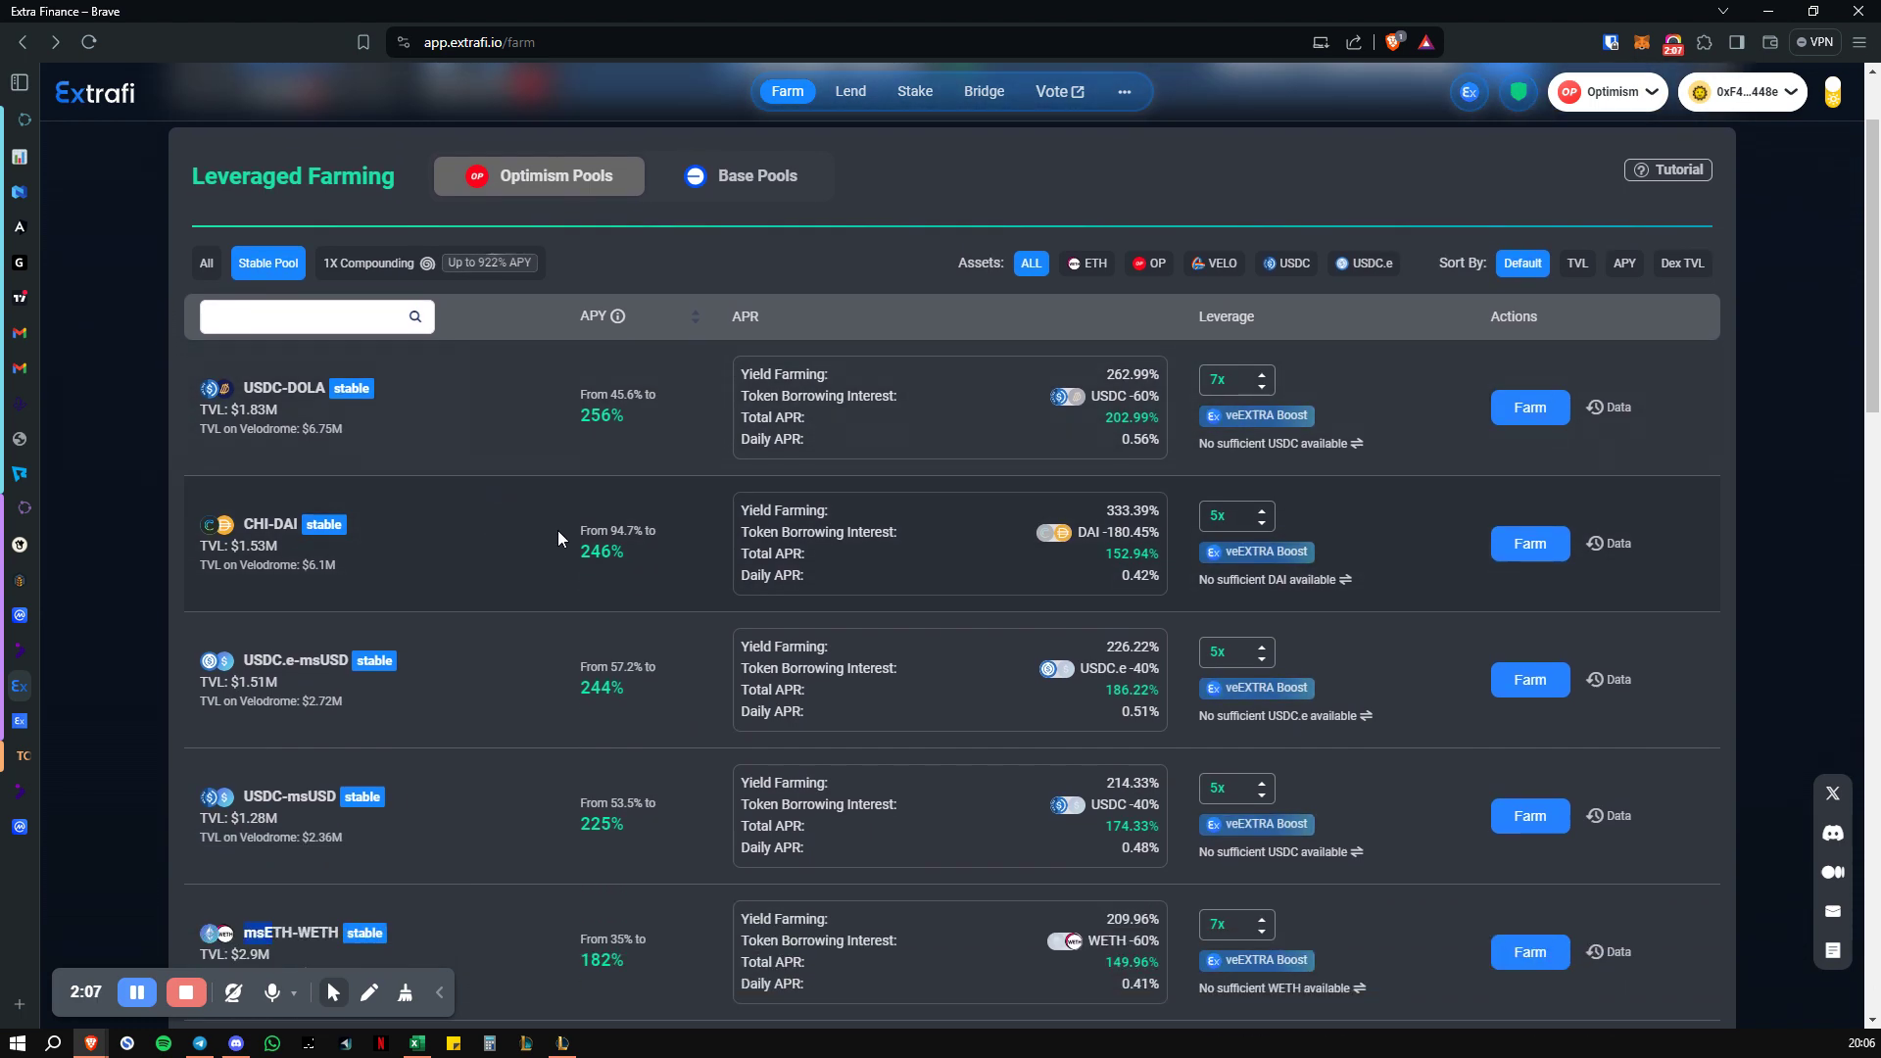
pyautogui.scroll(-4, 596, 531)
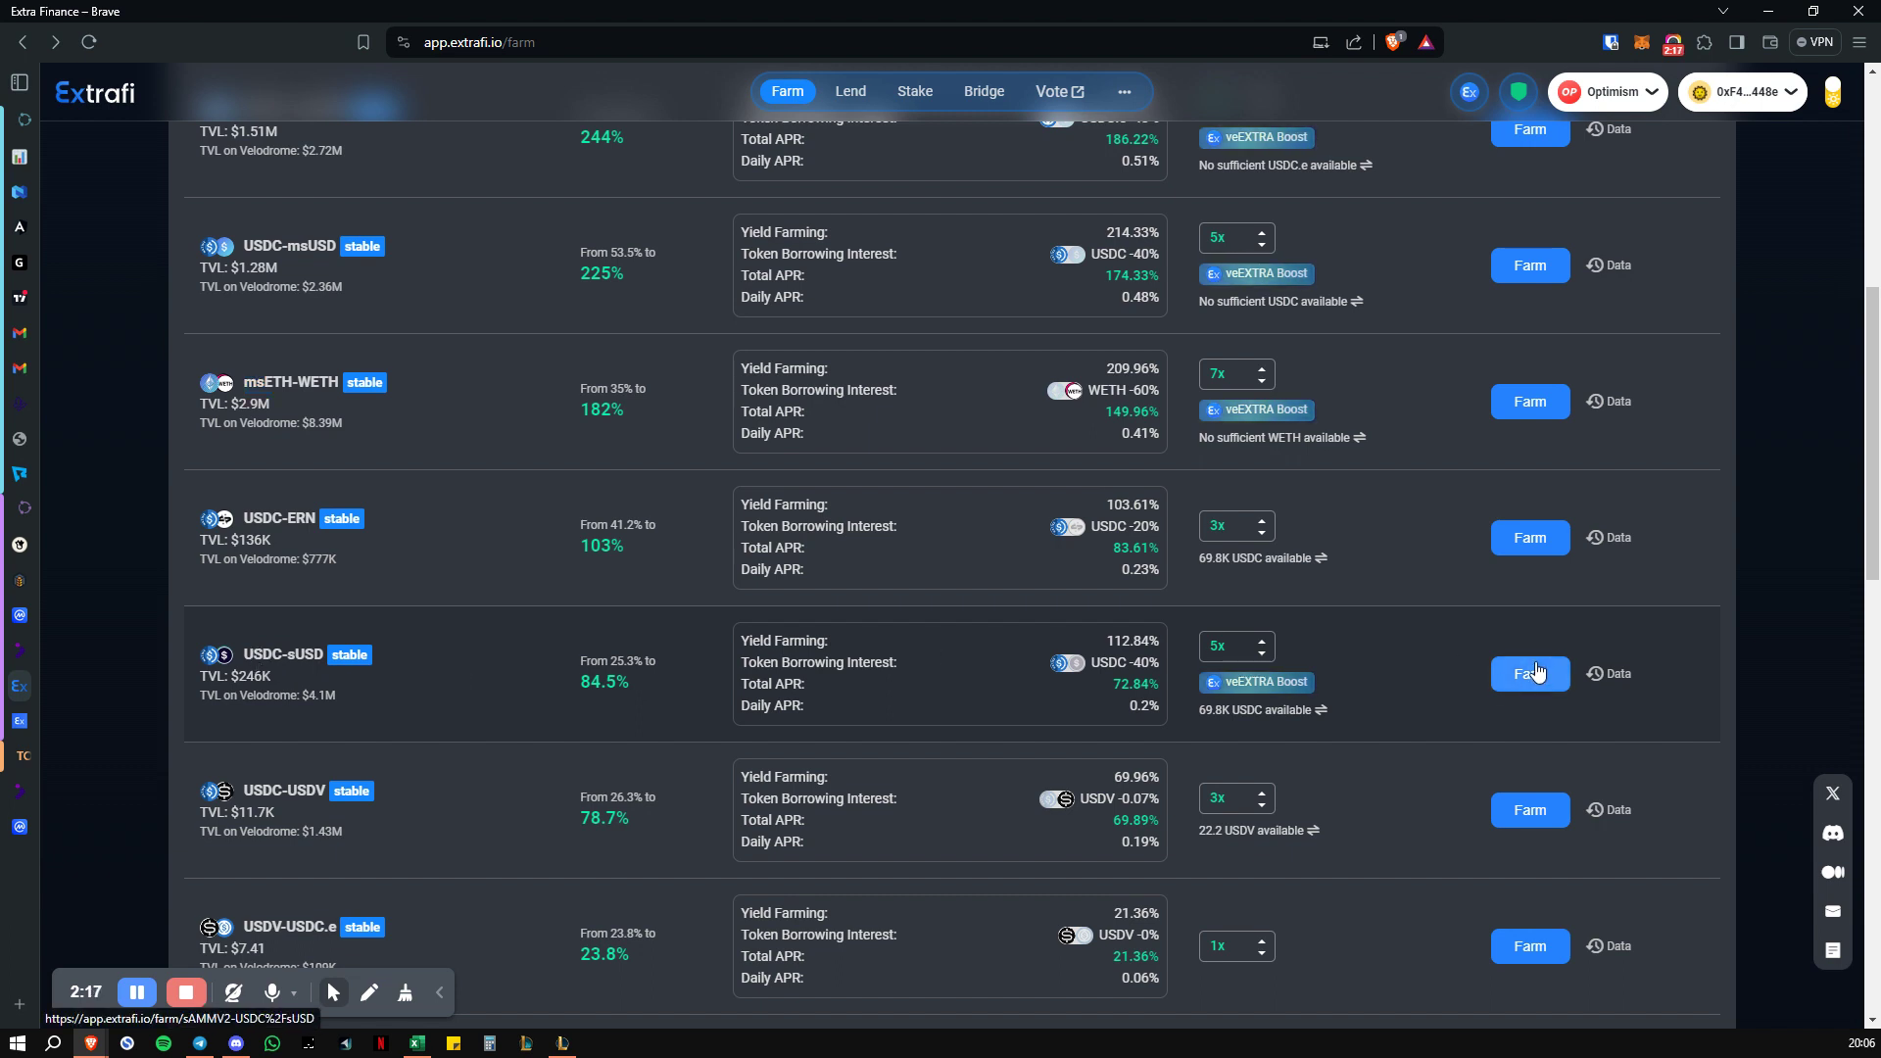
# Compare the USDC-sUSD pool's yield at different leverage levels, lowering it to 4x and below and raising it through 4.75x
pyautogui.moveTo(1251, 661)
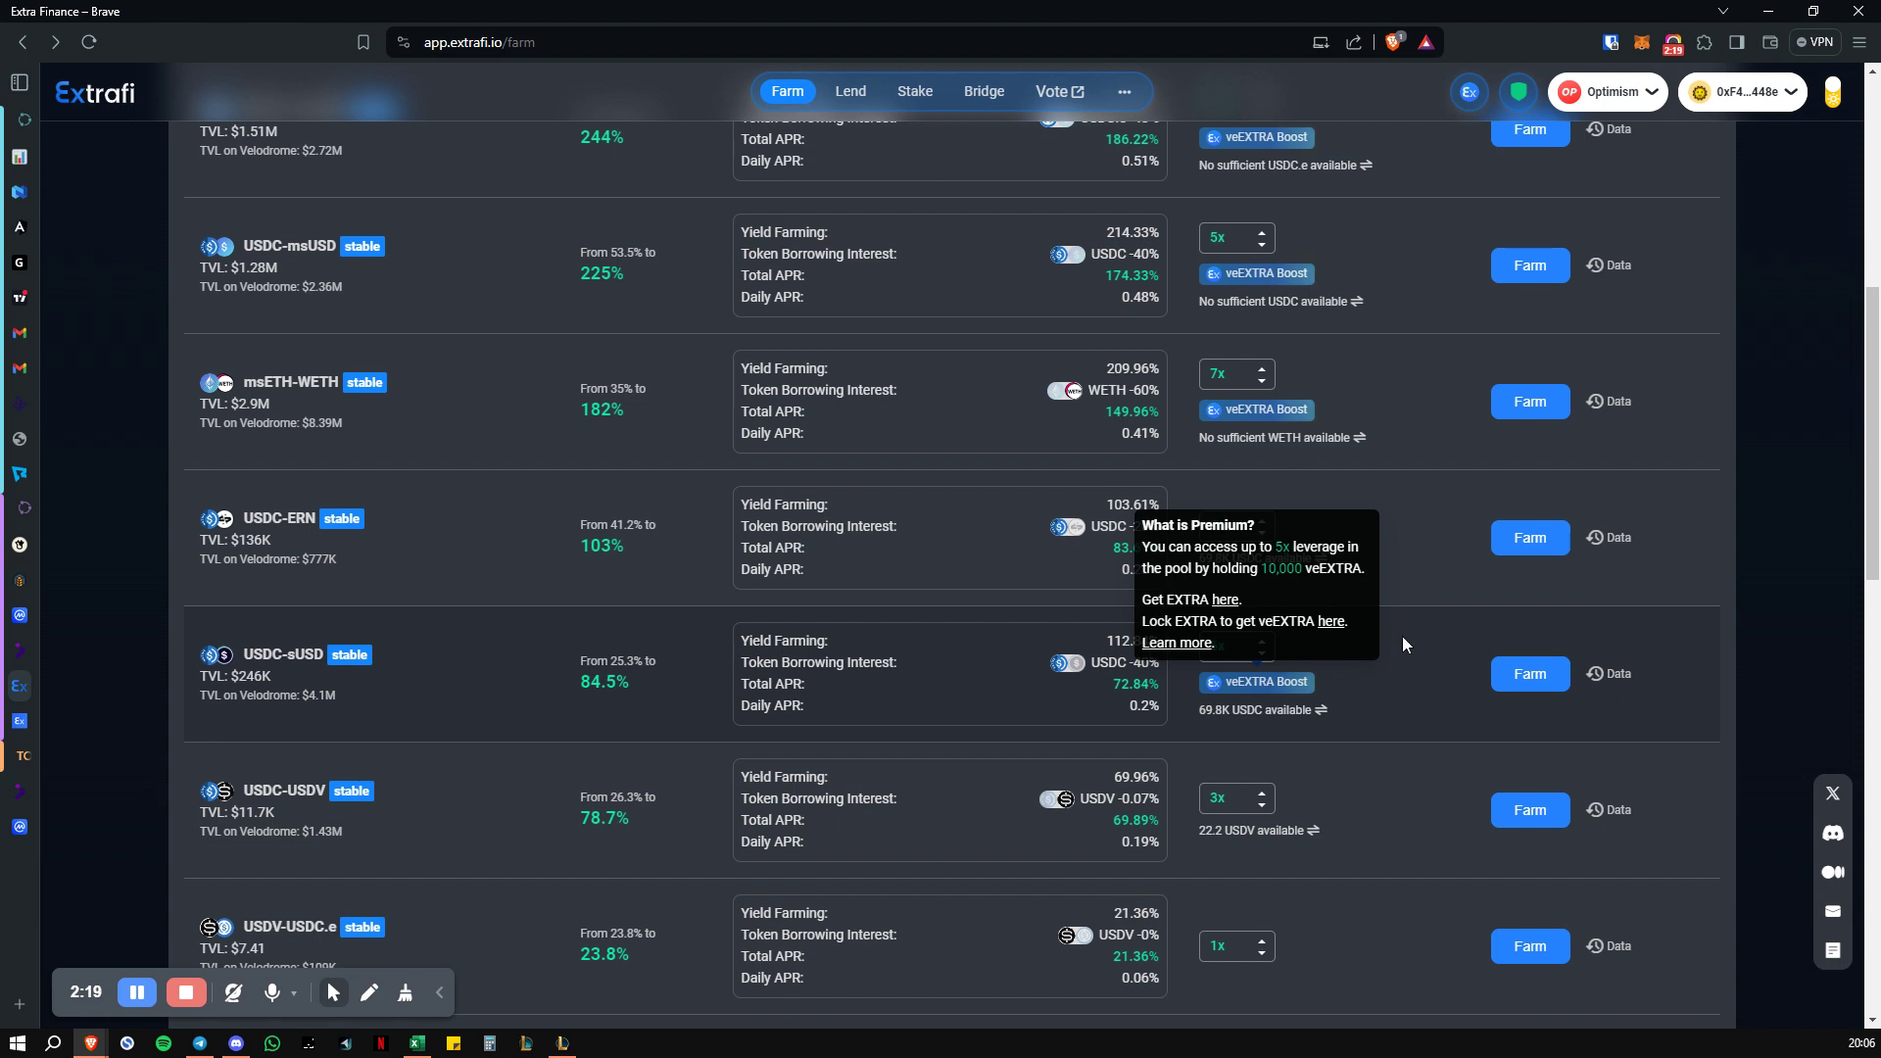
pyautogui.click(1262, 653)
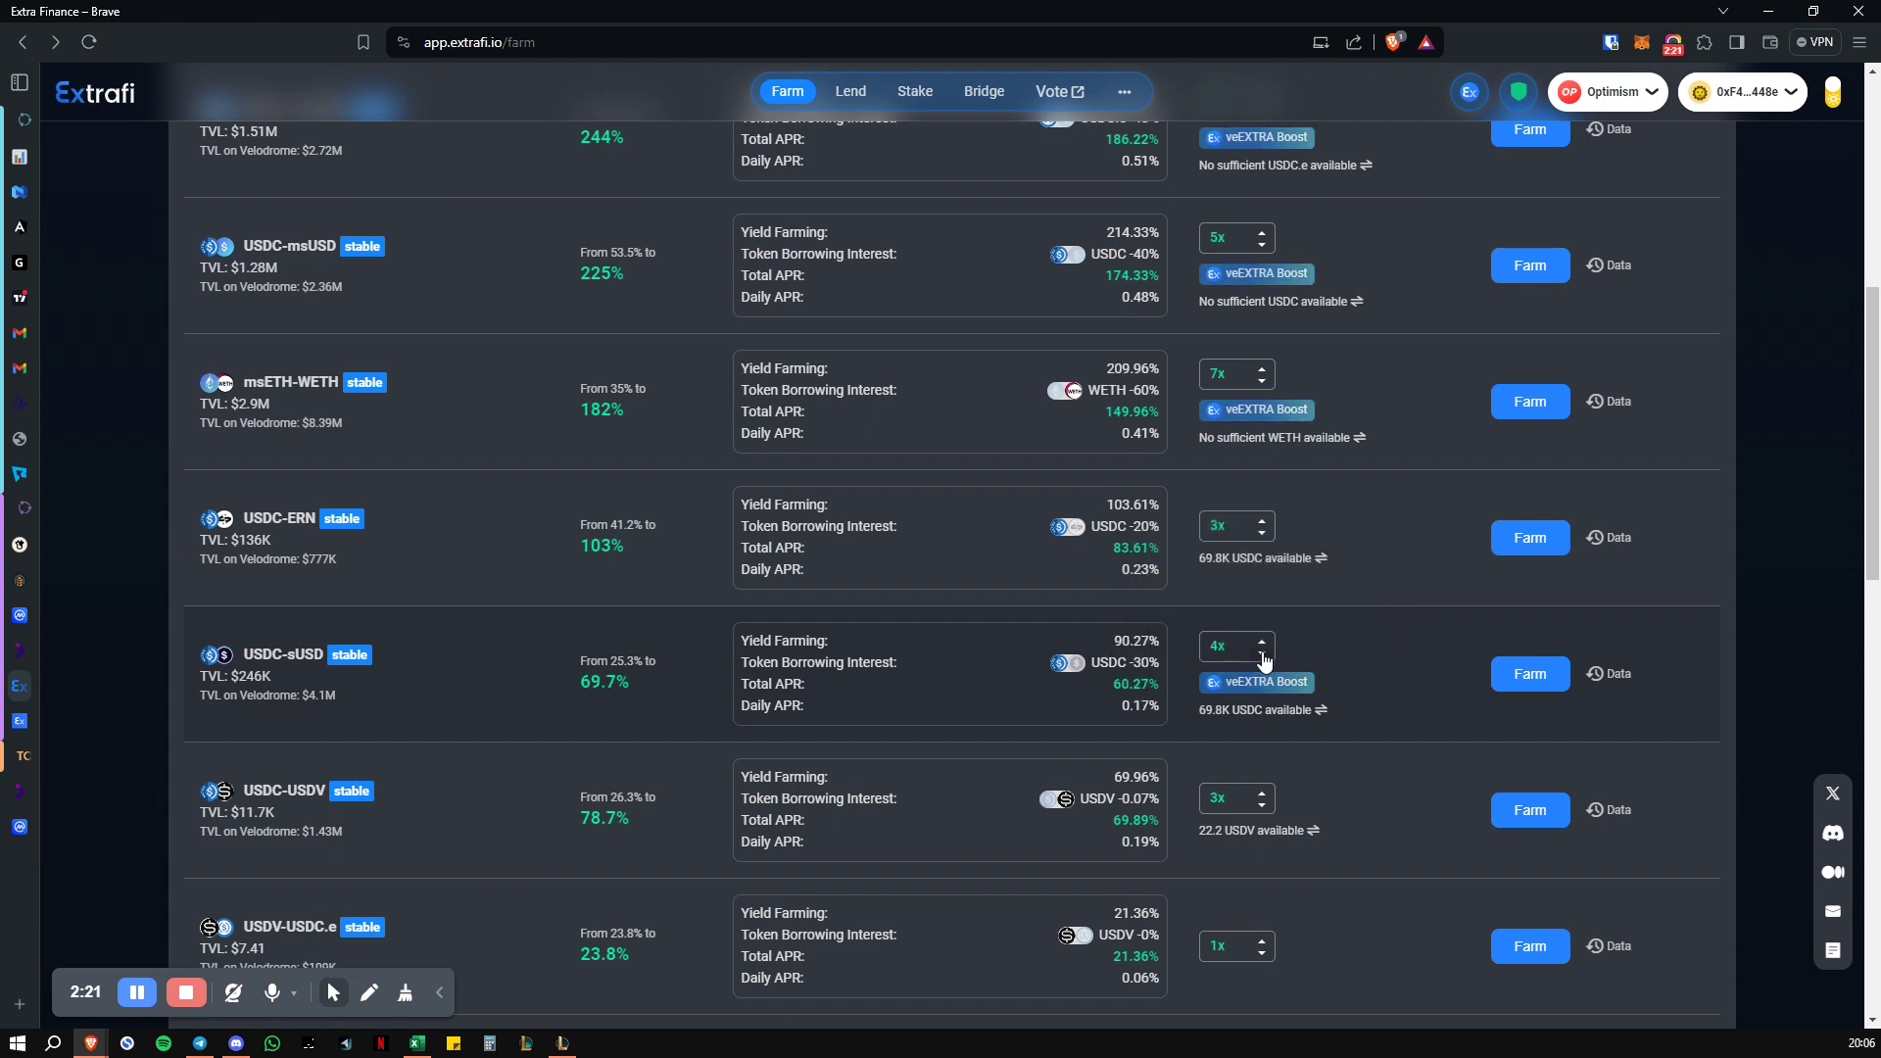
pyautogui.click(1262, 654)
pyautogui.click(1262, 642)
pyautogui.click(1262, 641)
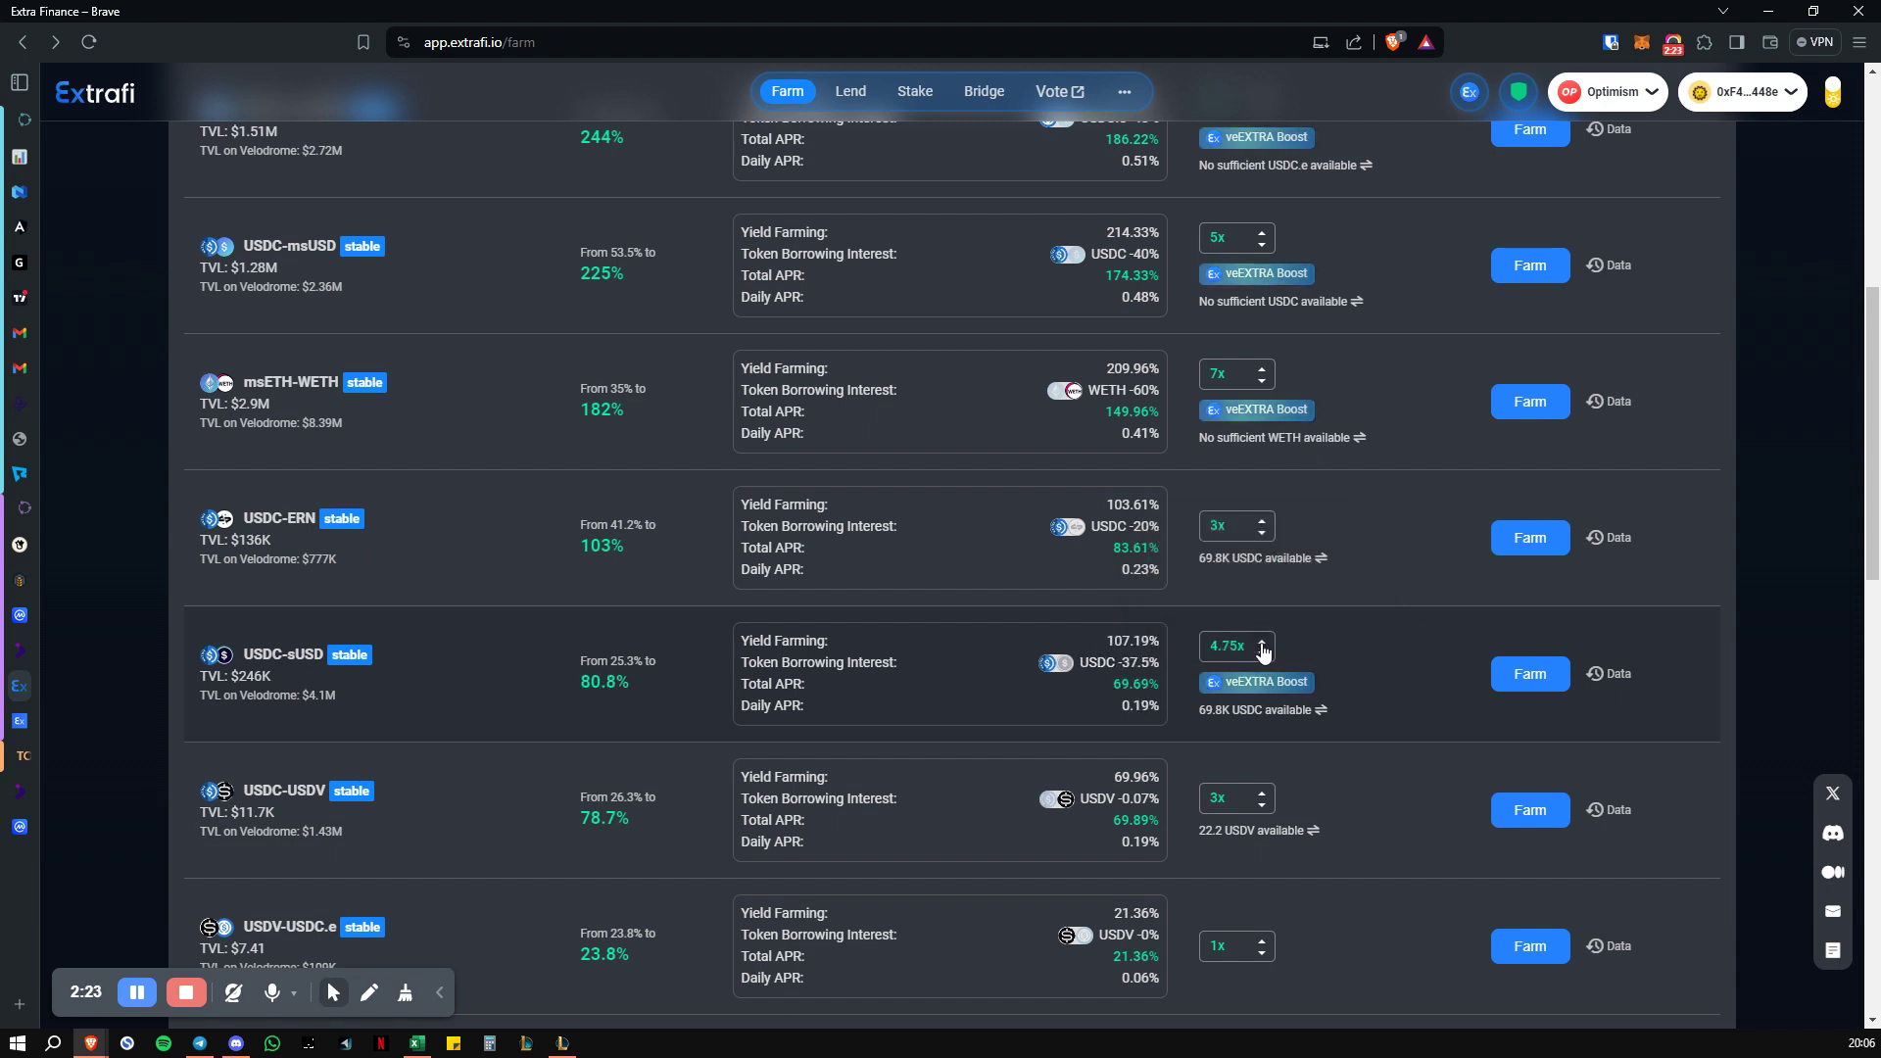
# Open the farm page of the USDC-sUSD pool and go over its summary and deposit asset fields
pyautogui.click(1529, 673)
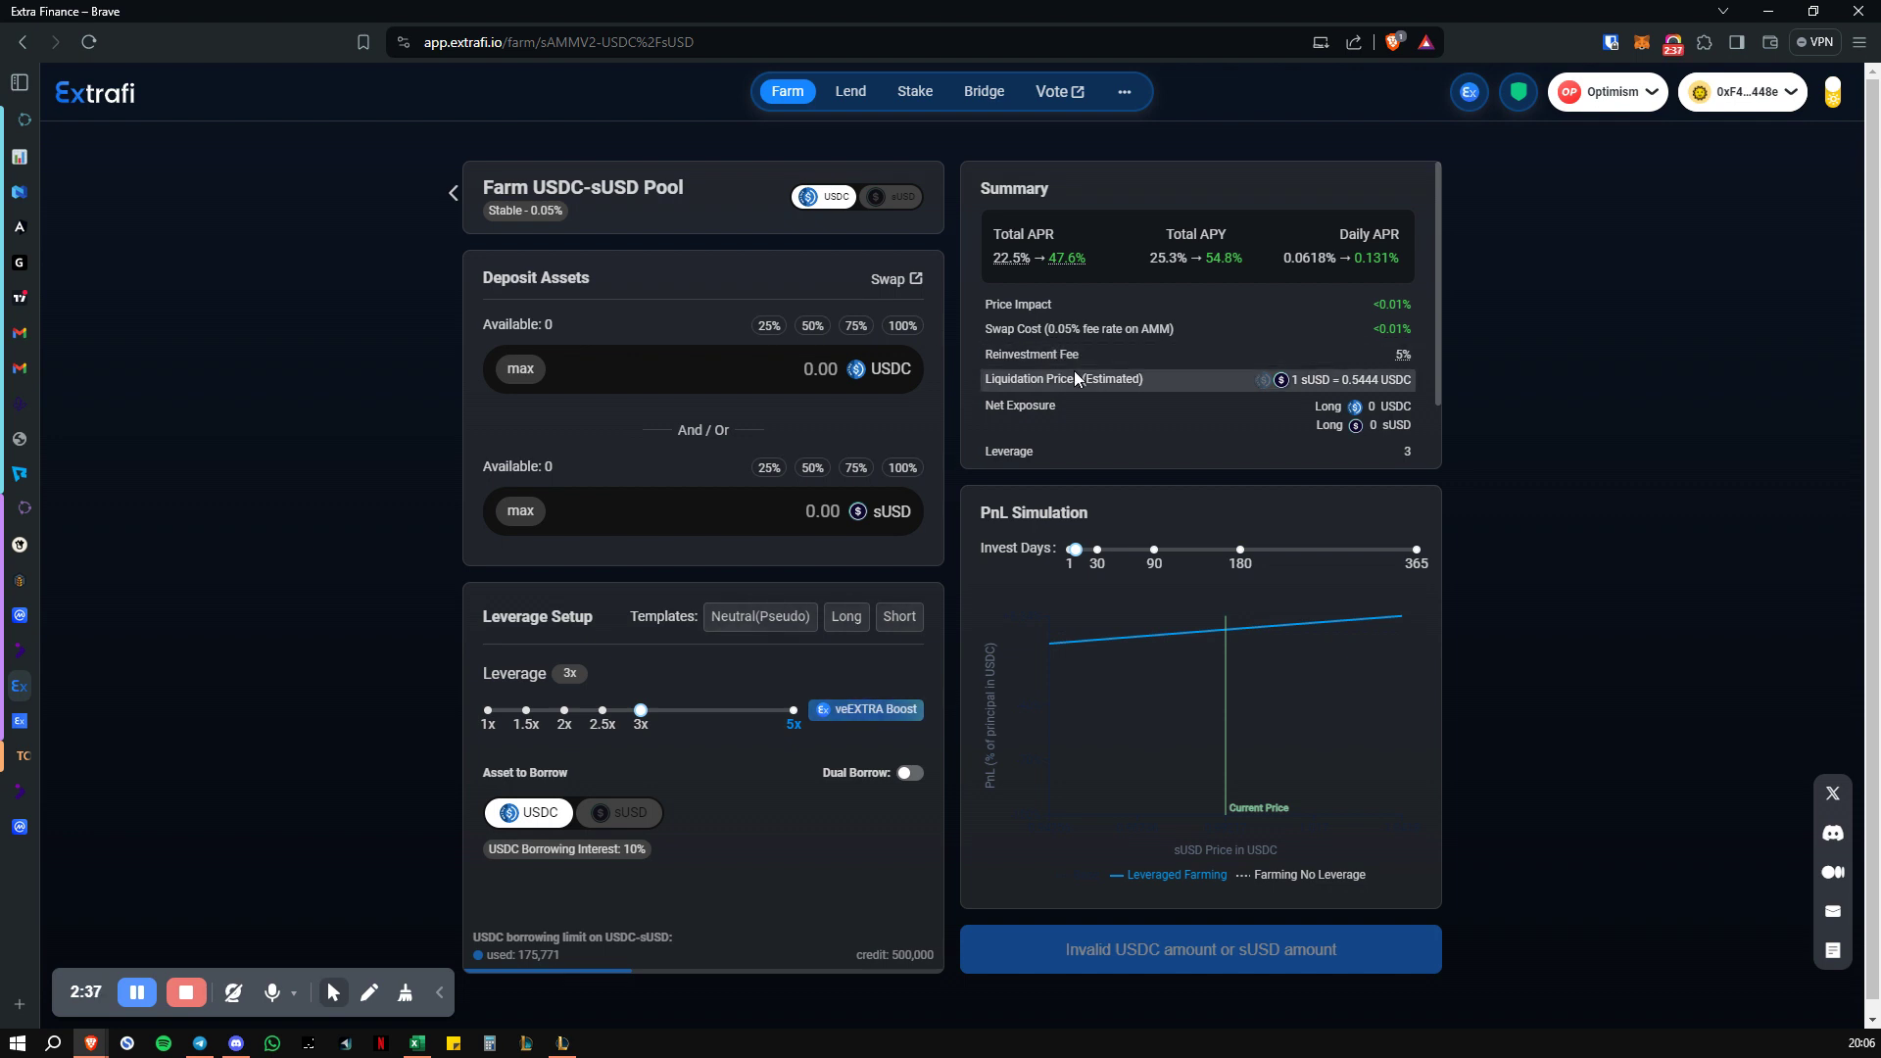
pyautogui.scroll(-1, 1029, 392)
pyautogui.scroll(1, 991, 415)
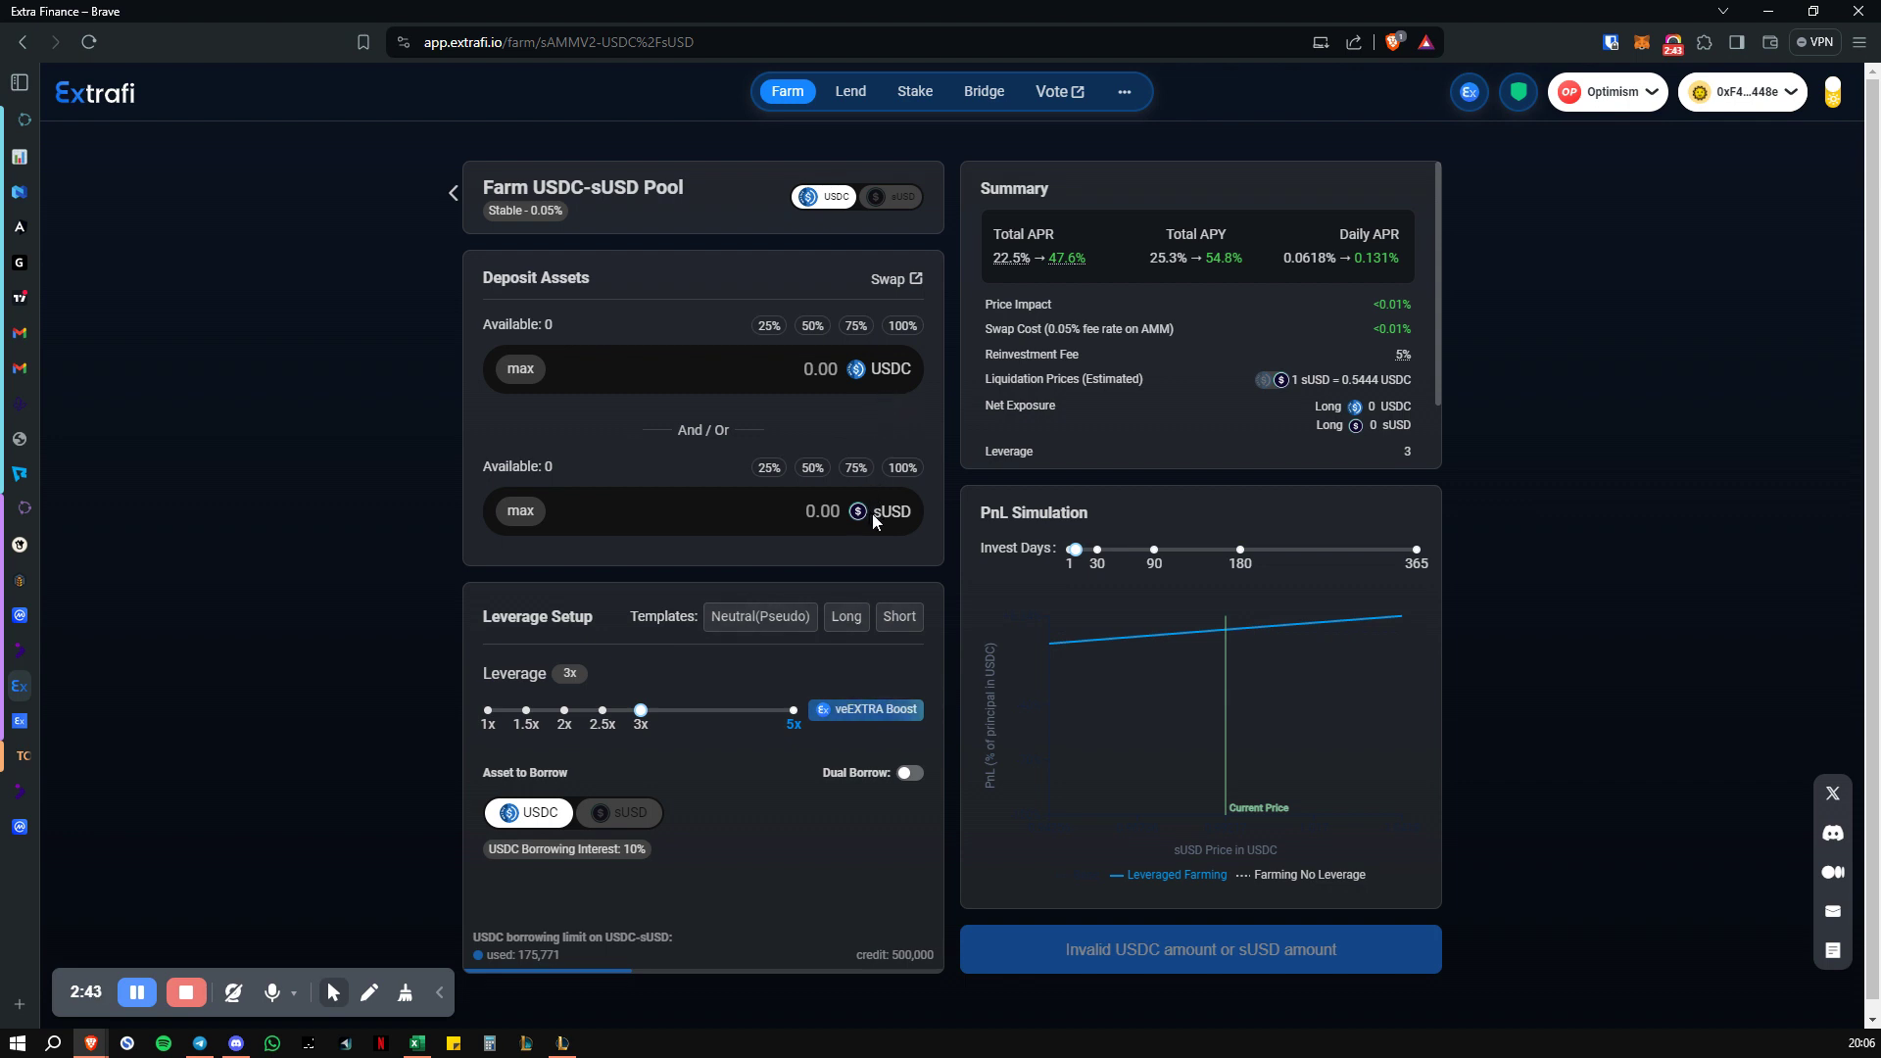
pyautogui.click(909, 512)
pyautogui.scroll(-1, 917, 445)
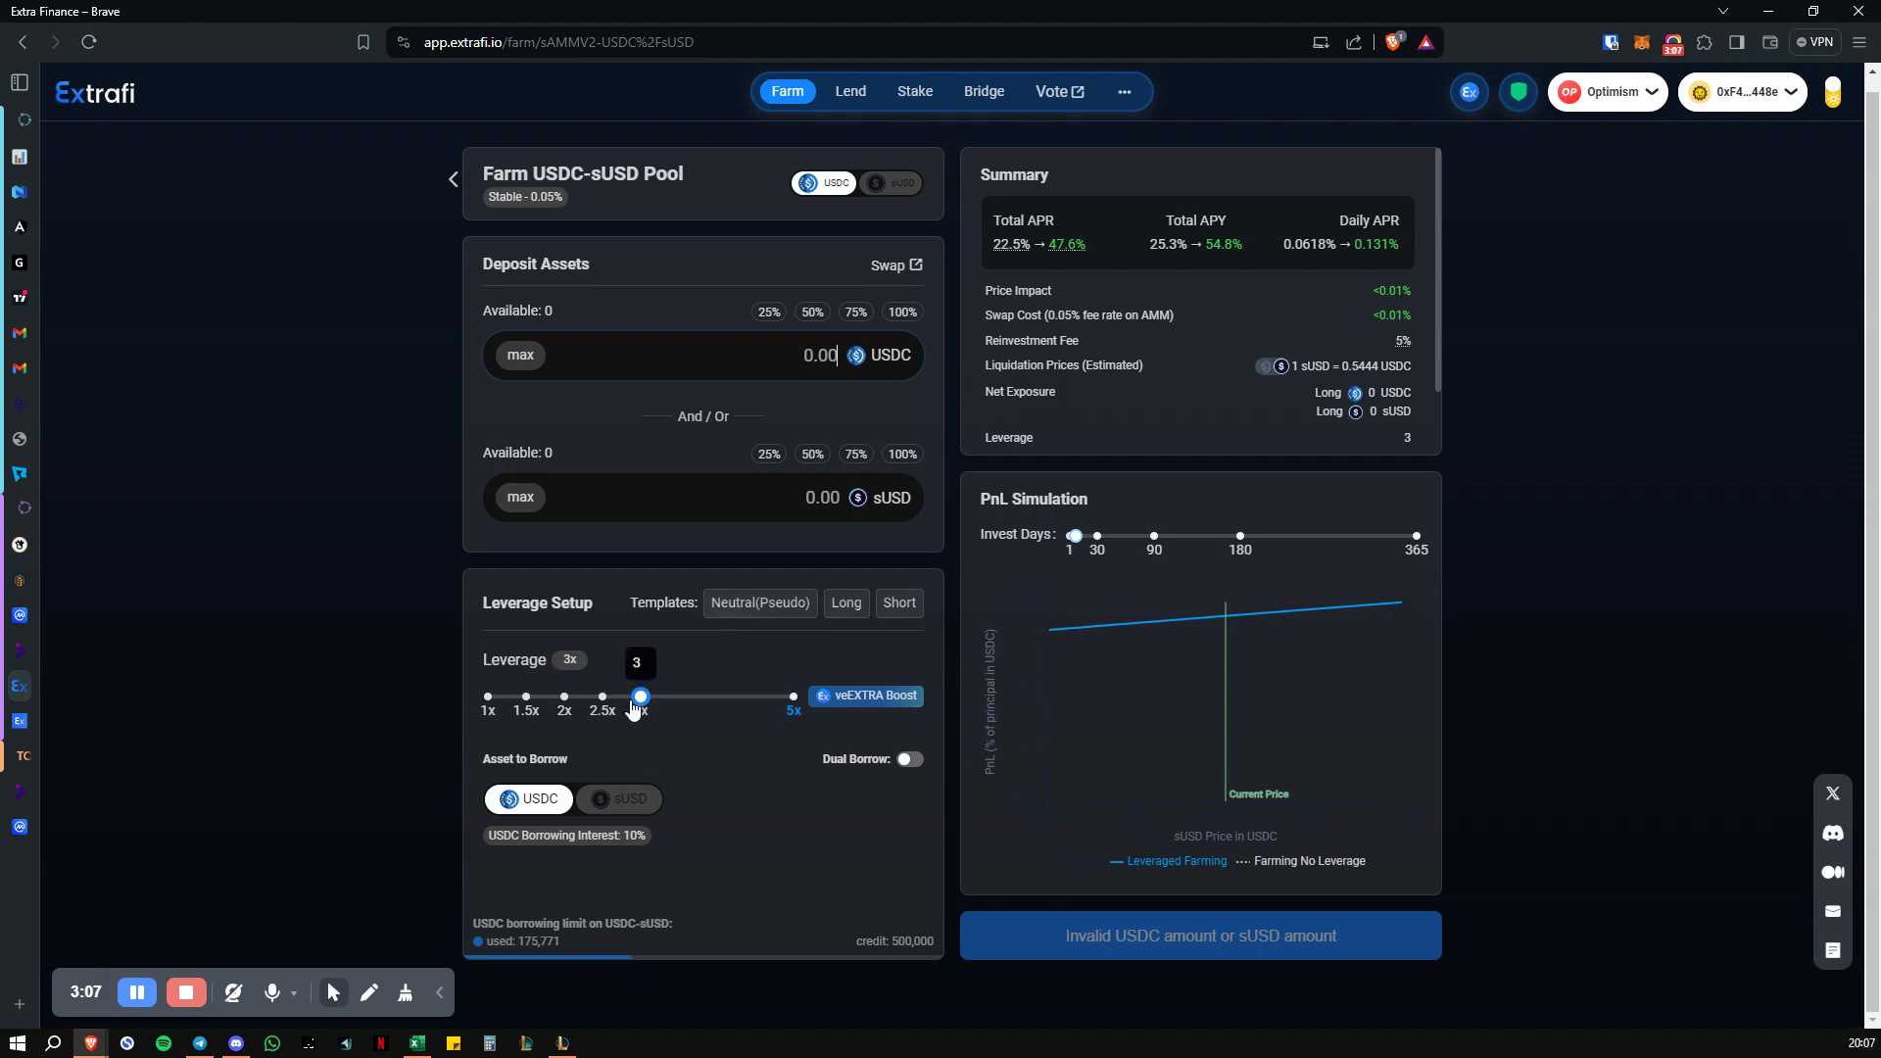
# Raise the USDC-sUSD position's leverage to about 4.98x, and bring it back to about 2.96x
pyautogui.moveTo(640, 701)
pyautogui.mouseDown()
pyautogui.moveTo(602, 698)
pyautogui.moveTo(655, 711)
pyautogui.mouseUp()
pyautogui.moveTo(850, 696)
pyautogui.click(794, 698)
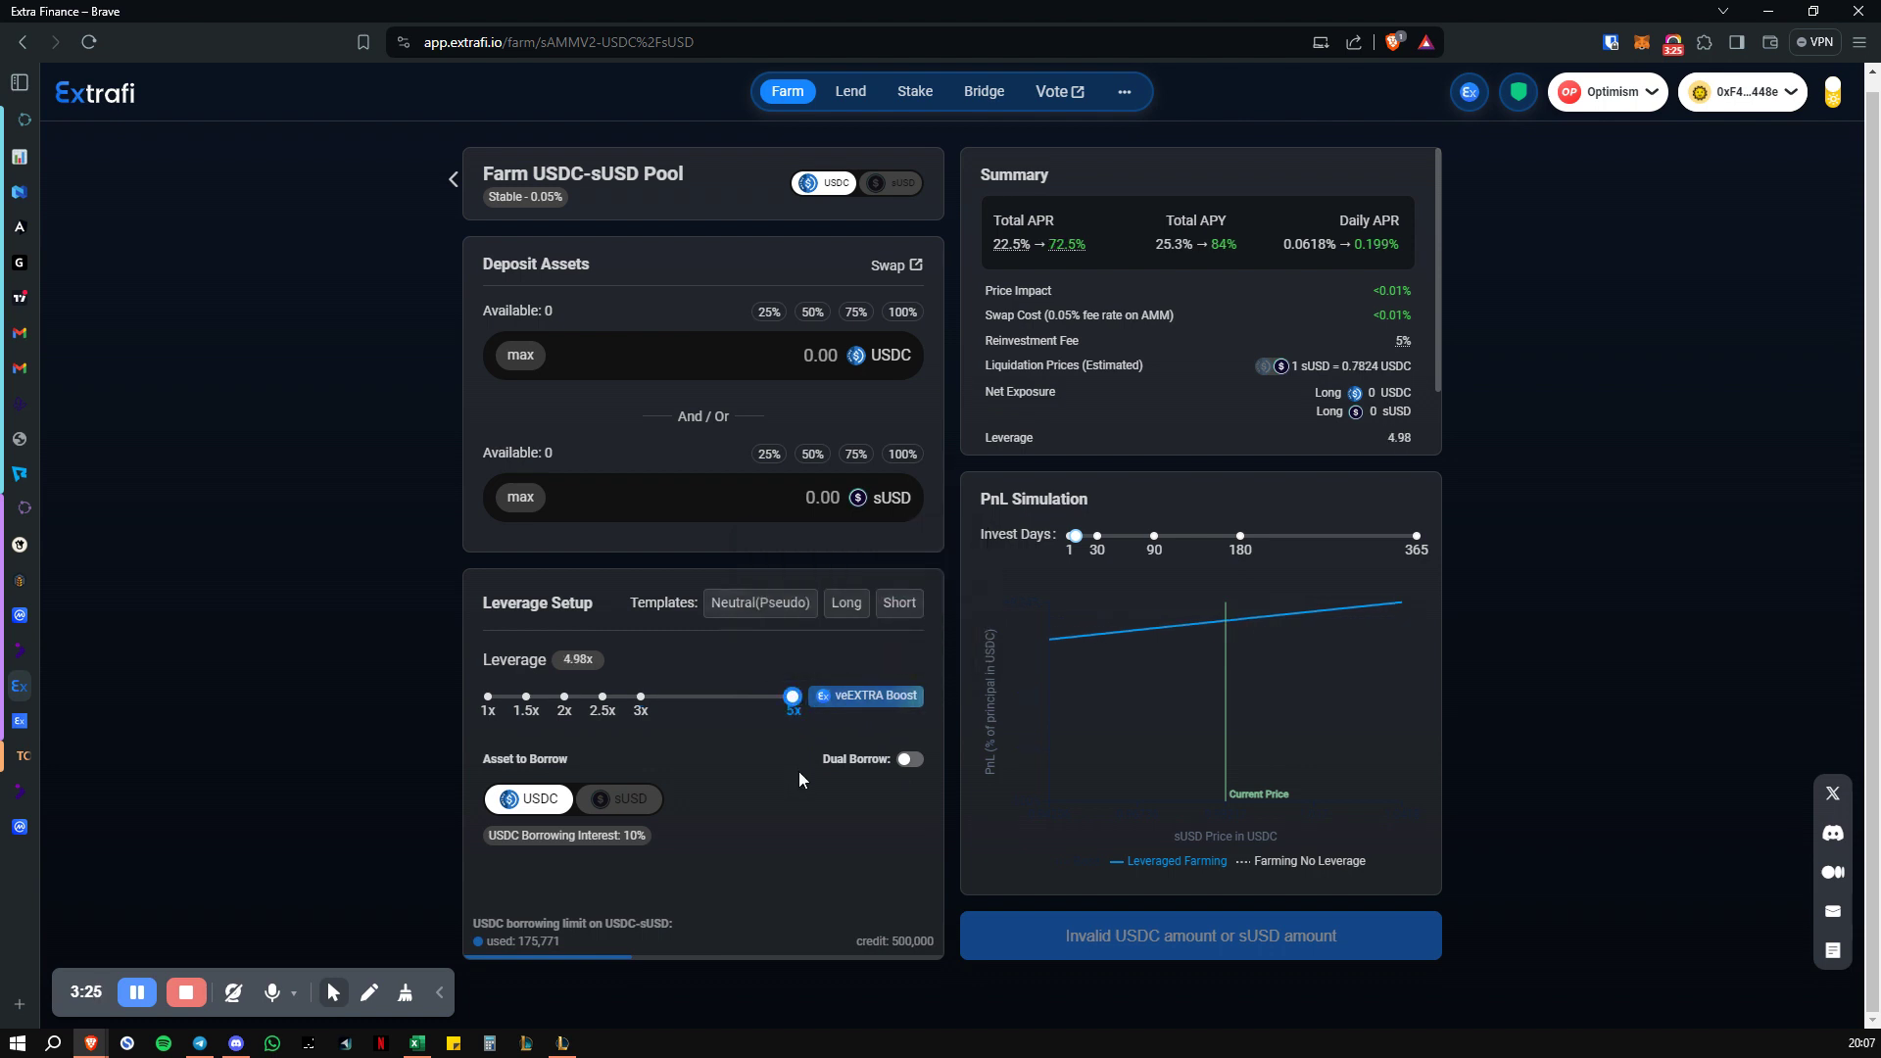
pyautogui.click(652, 700)
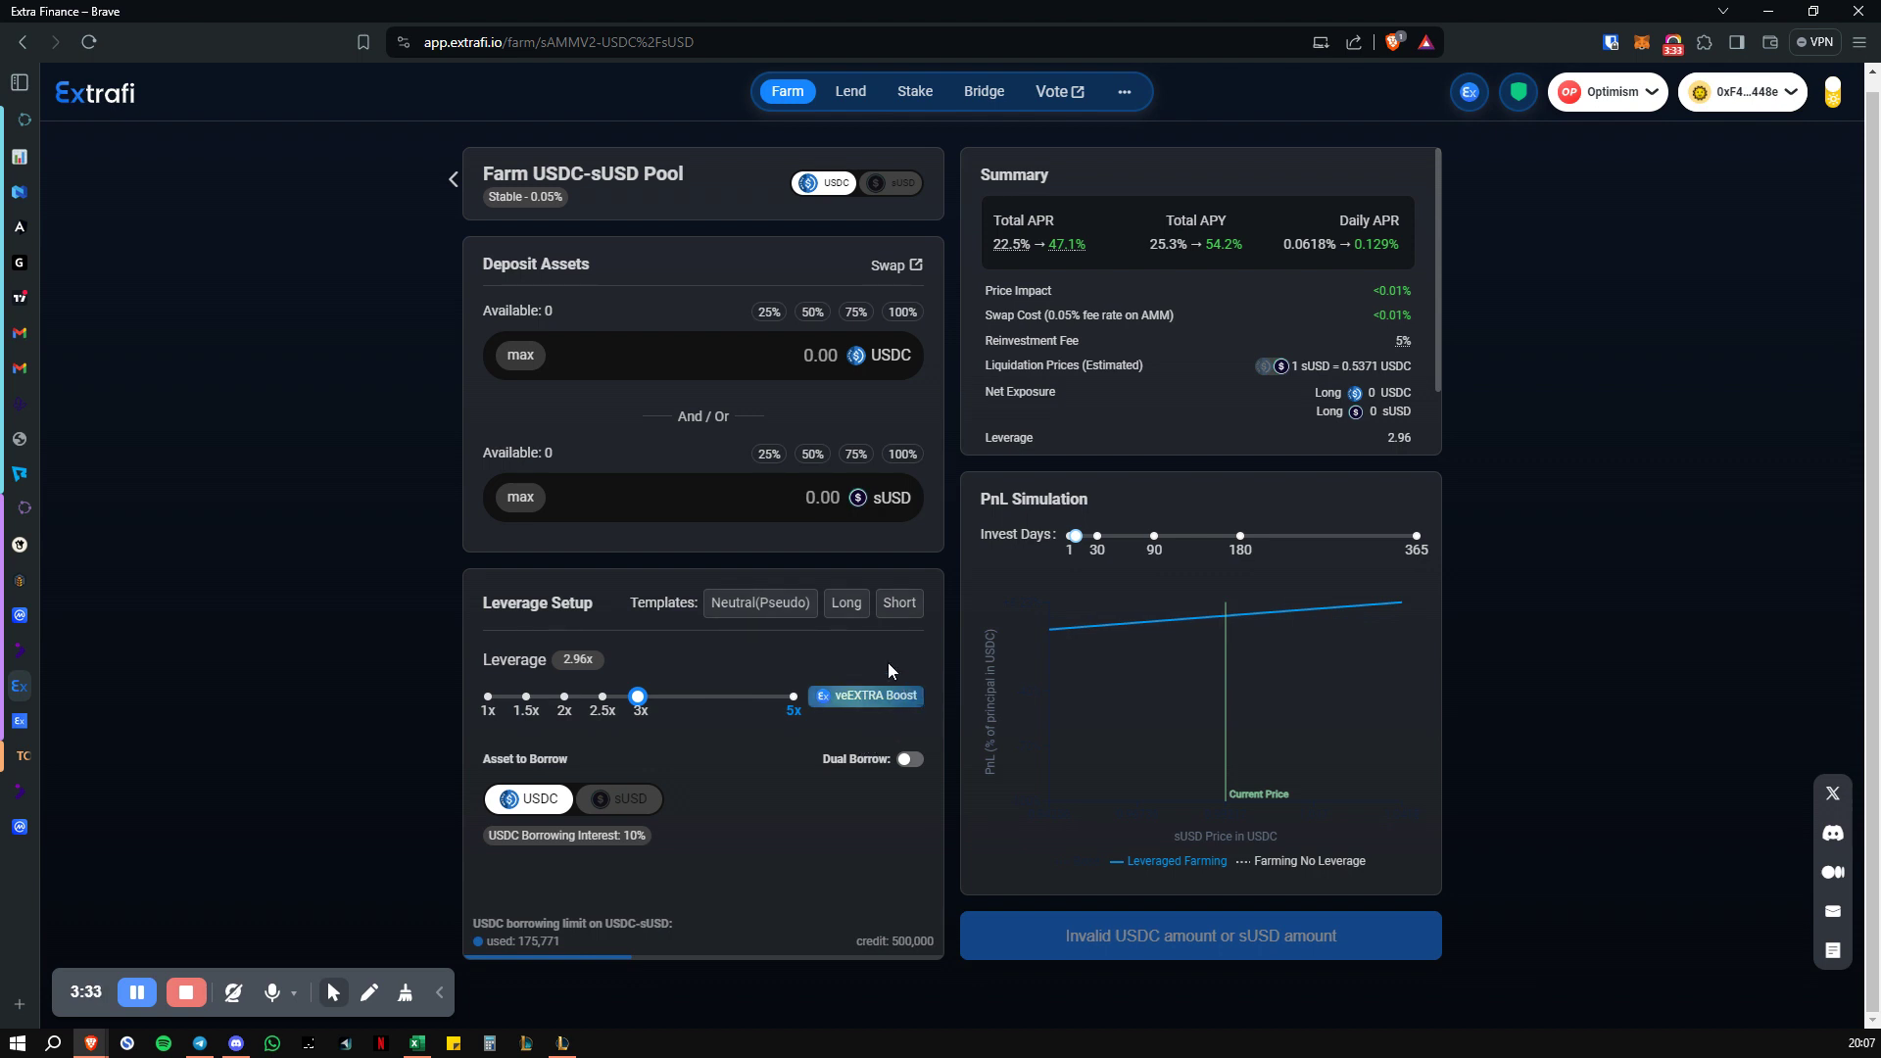
# Inspect the USDC borrowing info of the USDC-sUSD pool and highlight its utilization limit
pyautogui.moveTo(906, 611)
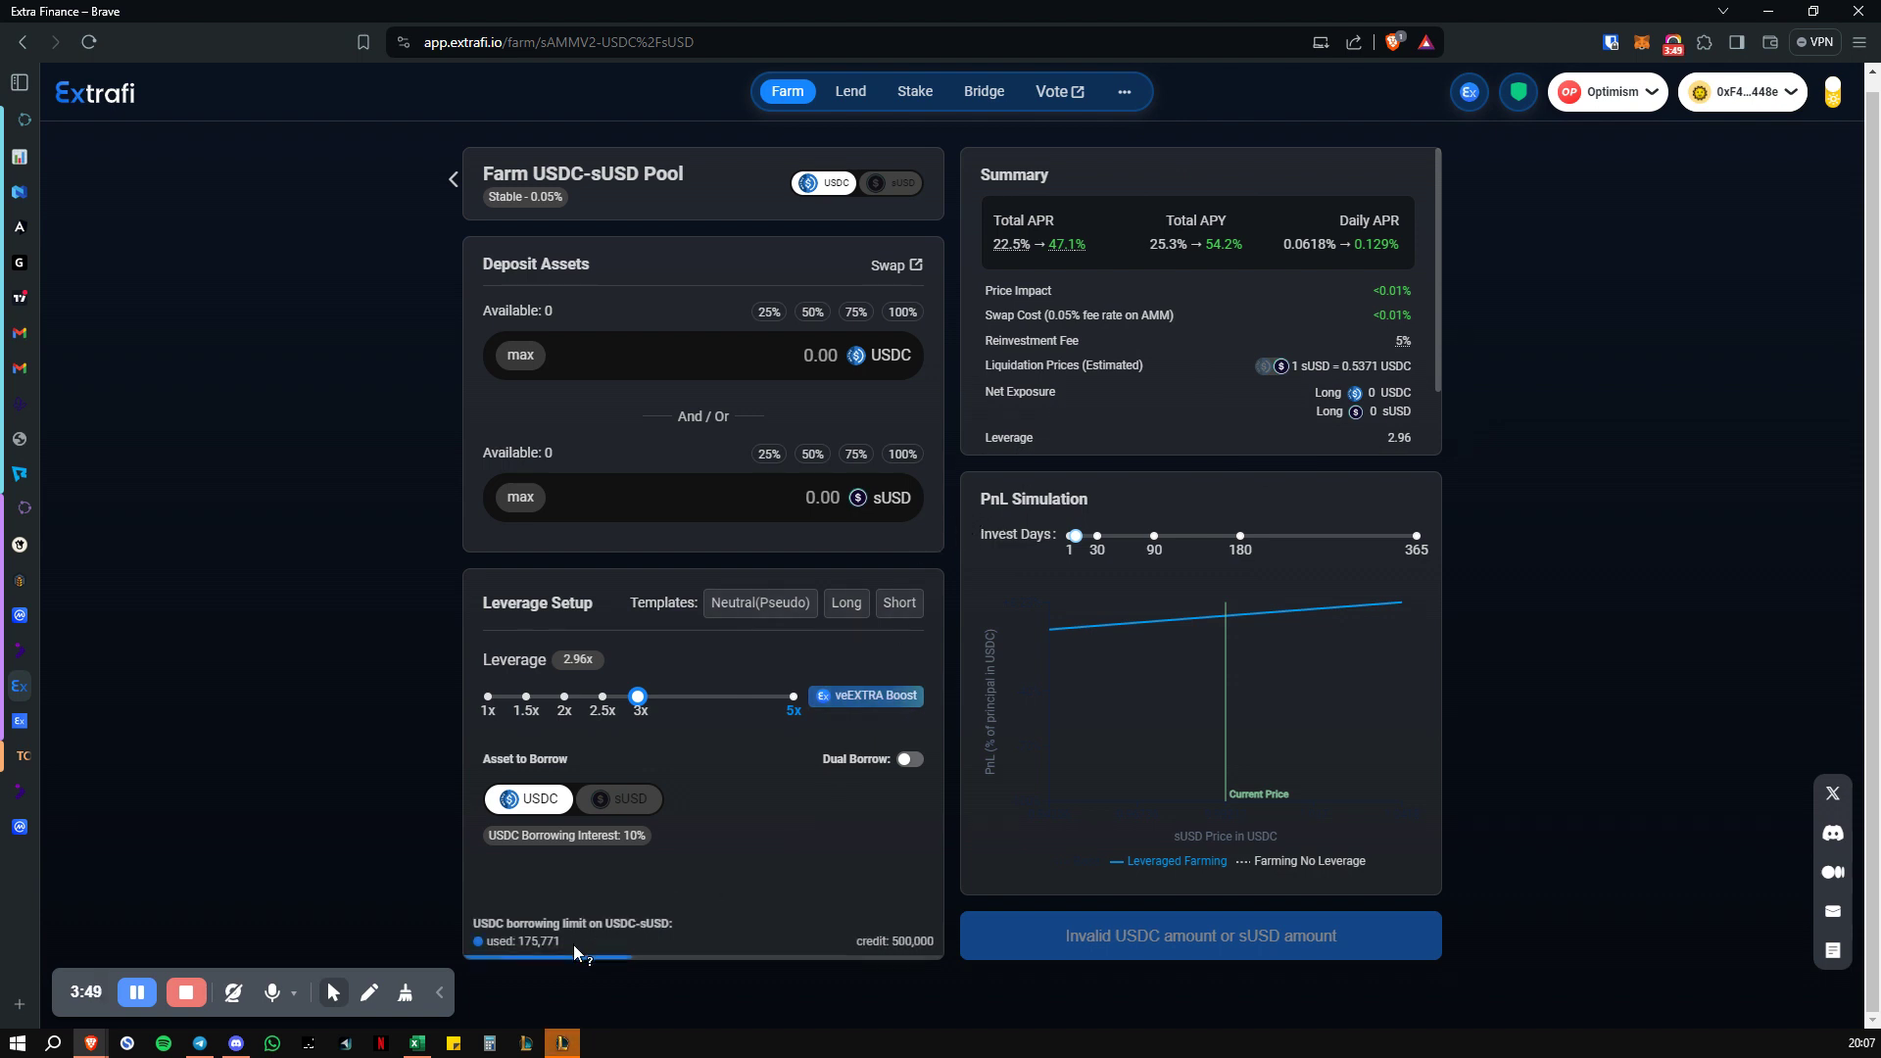
pyautogui.moveTo(540, 951)
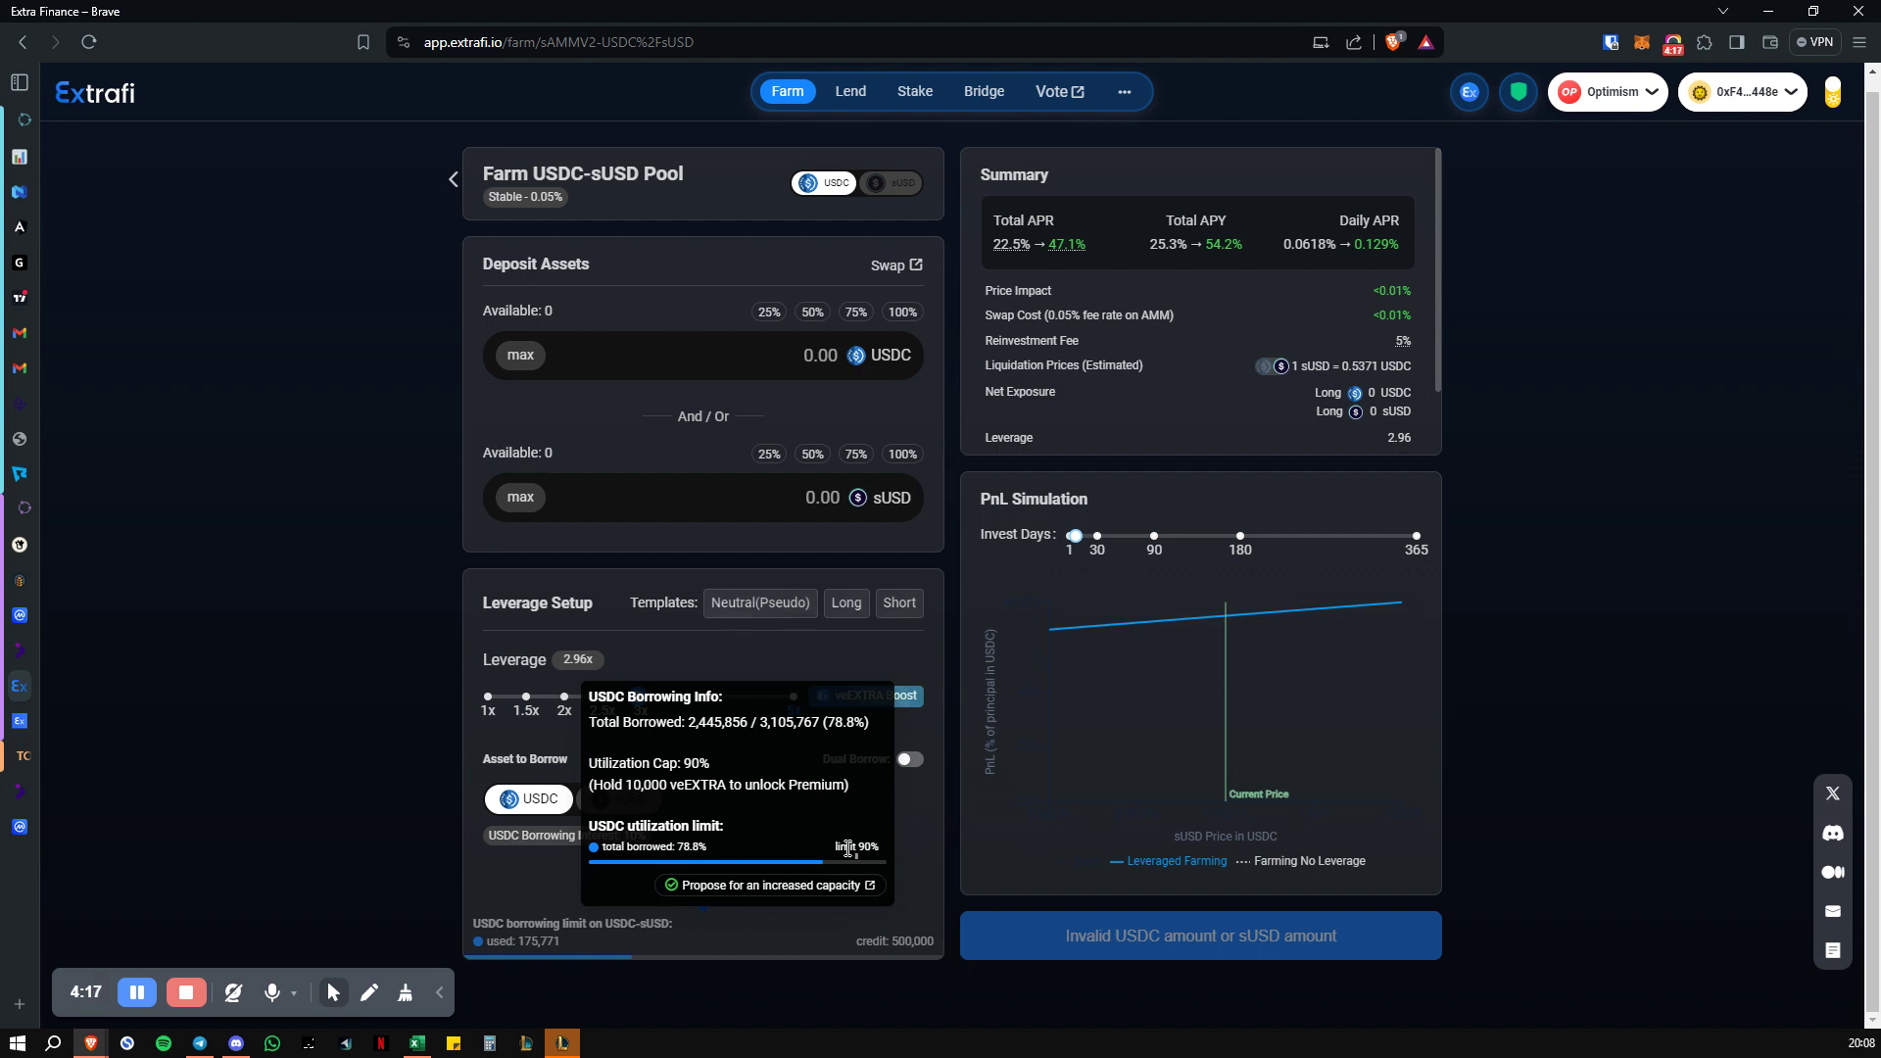
pyautogui.moveTo(838, 846); pyautogui.dragTo(876, 847)
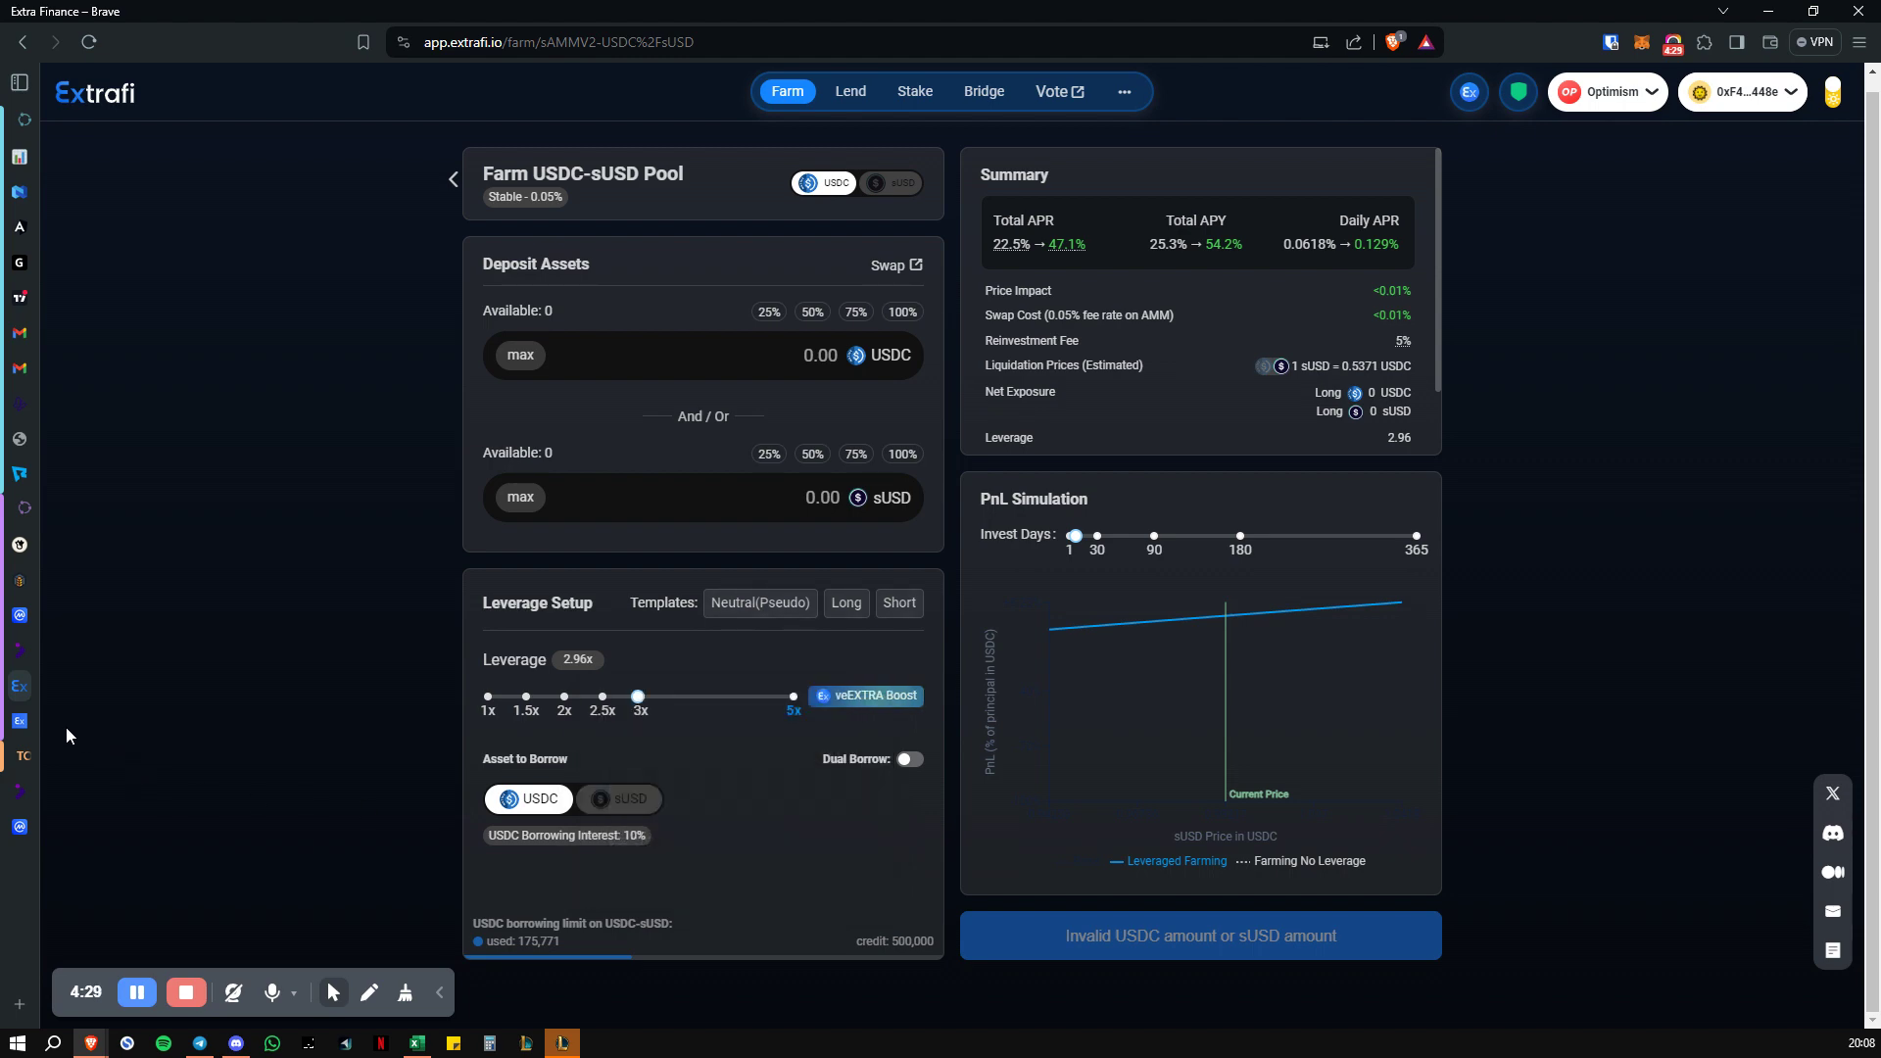
# Look up the minimum veEXTRA for higher-leverage yield farming in the Extra Finance docs and highlight the required amount
pyautogui.click(17, 723)
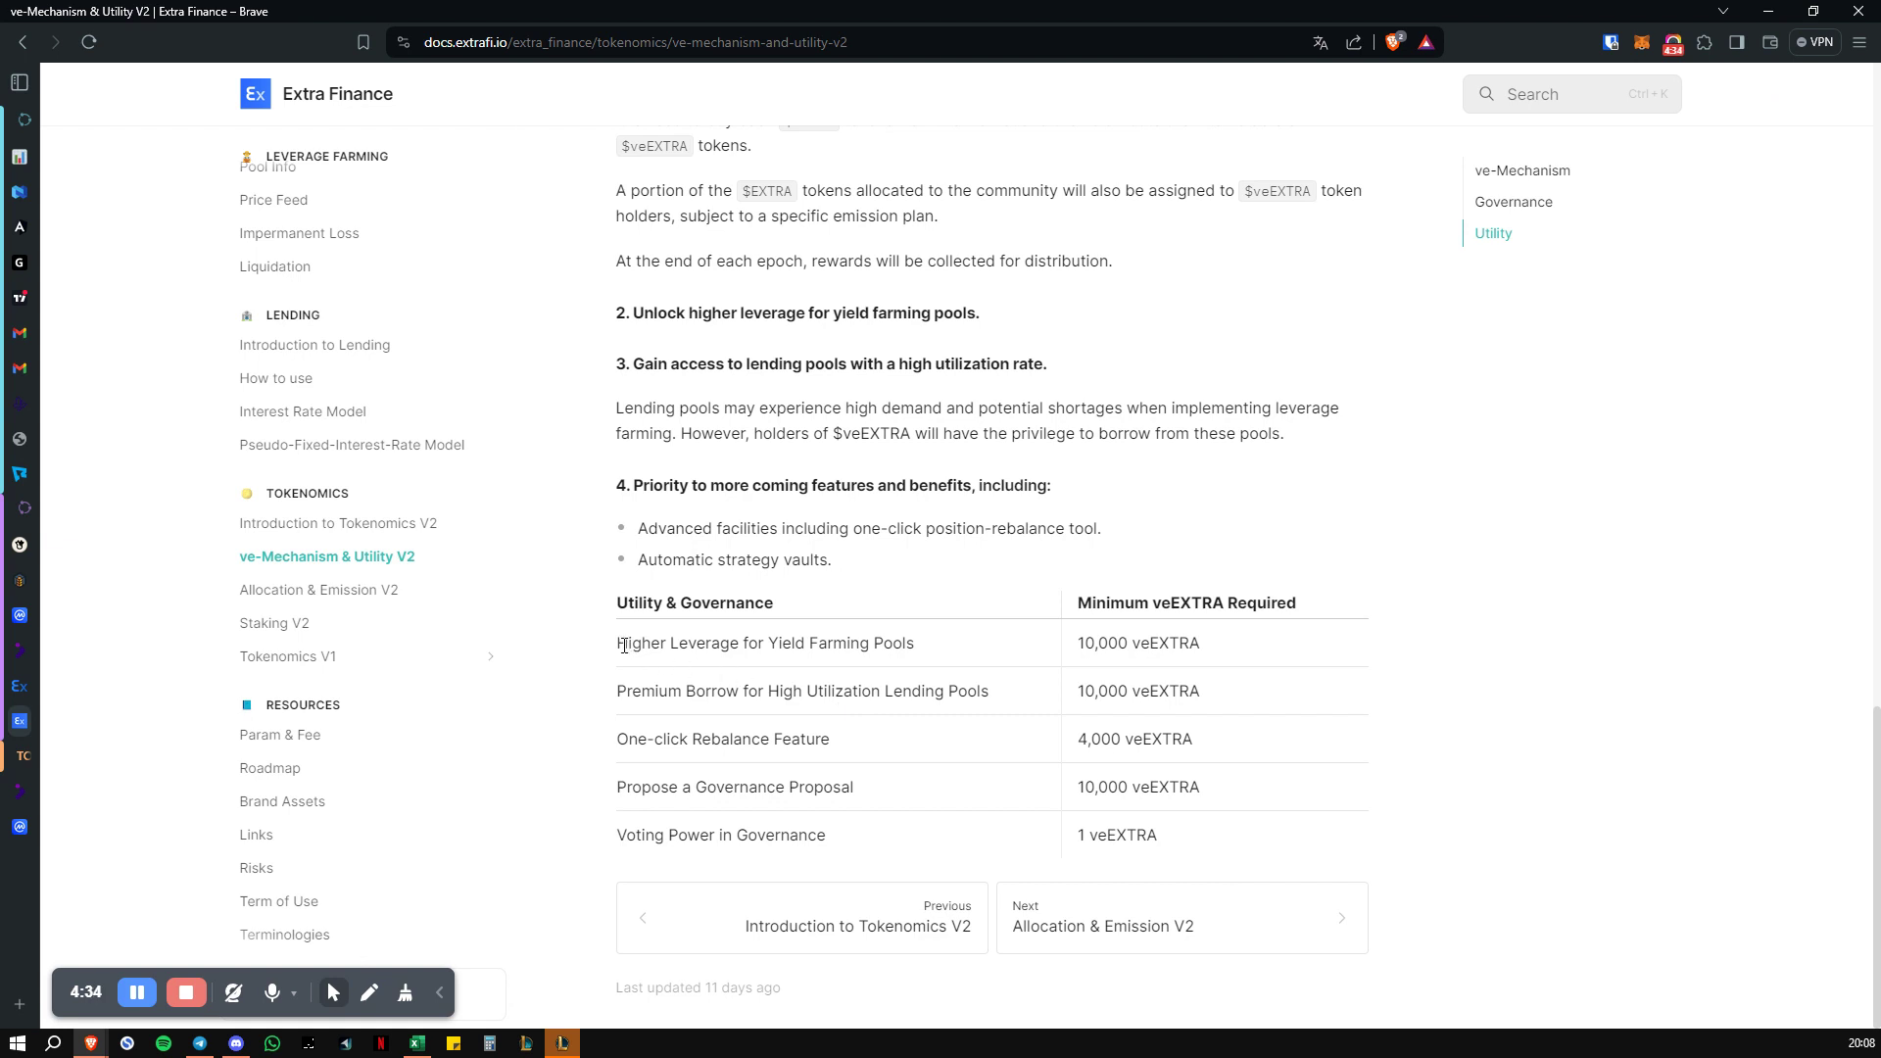
pyautogui.moveTo(614, 653); pyautogui.dragTo(725, 648)
pyautogui.click(655, 648)
pyautogui.moveTo(1079, 649); pyautogui.dragTo(1132, 646)
# View the all-time EXTRA price chart on CoinMarketCap, revisit the veEXTRA requirements in the docs, and return to the USDC-sUSD farm page
pyautogui.click(20, 826)
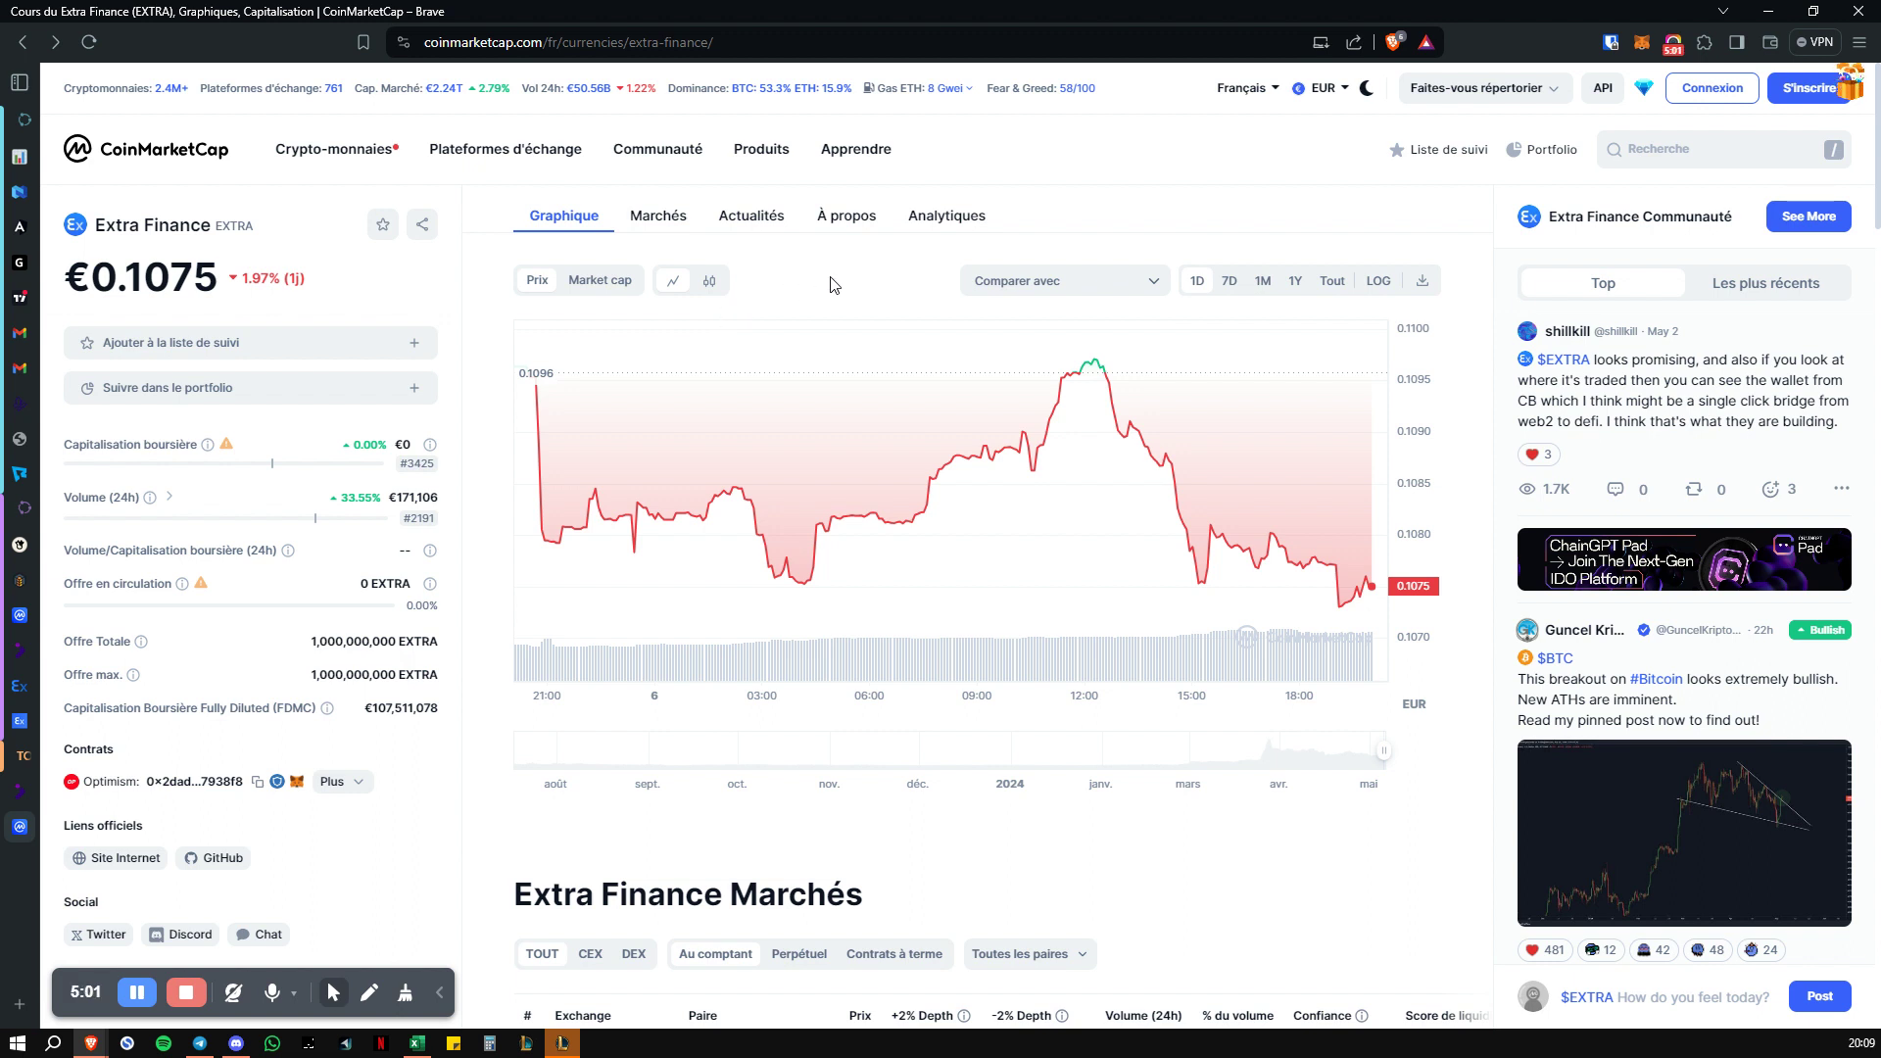
pyautogui.click(1335, 284)
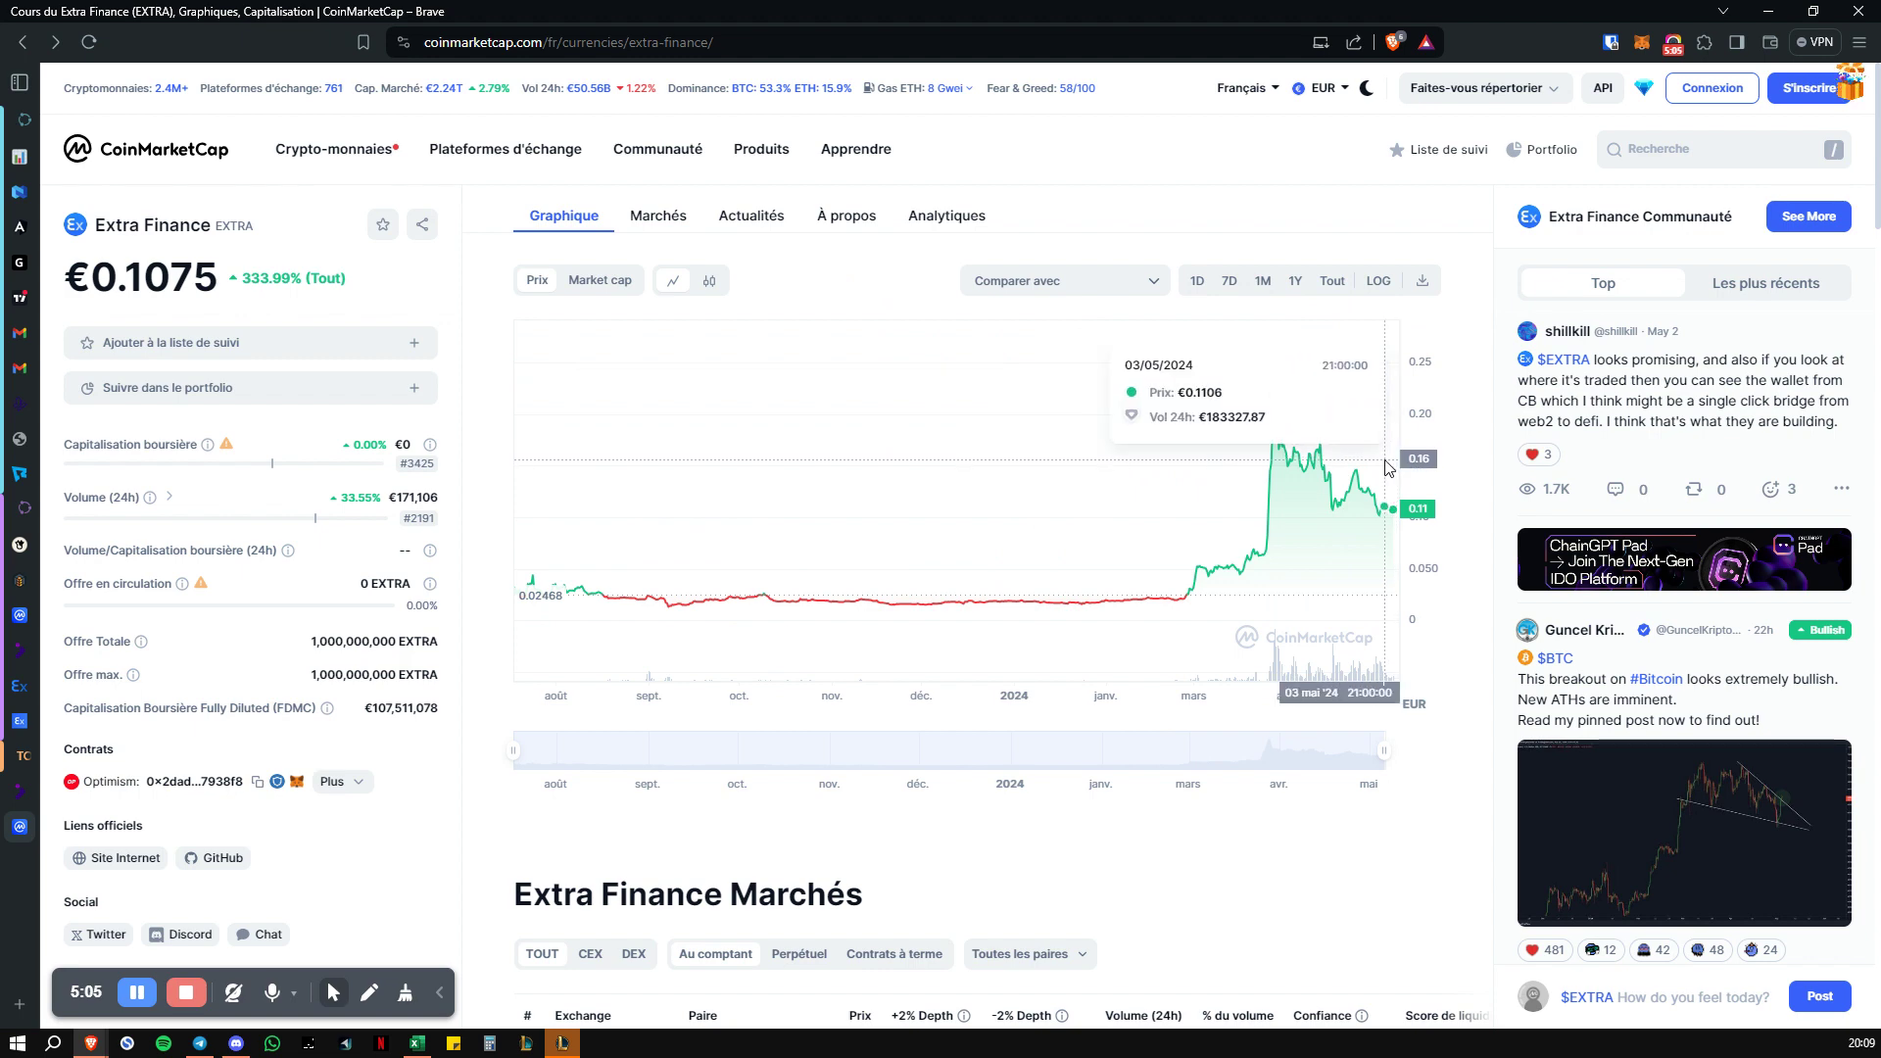
pyautogui.click(19, 685)
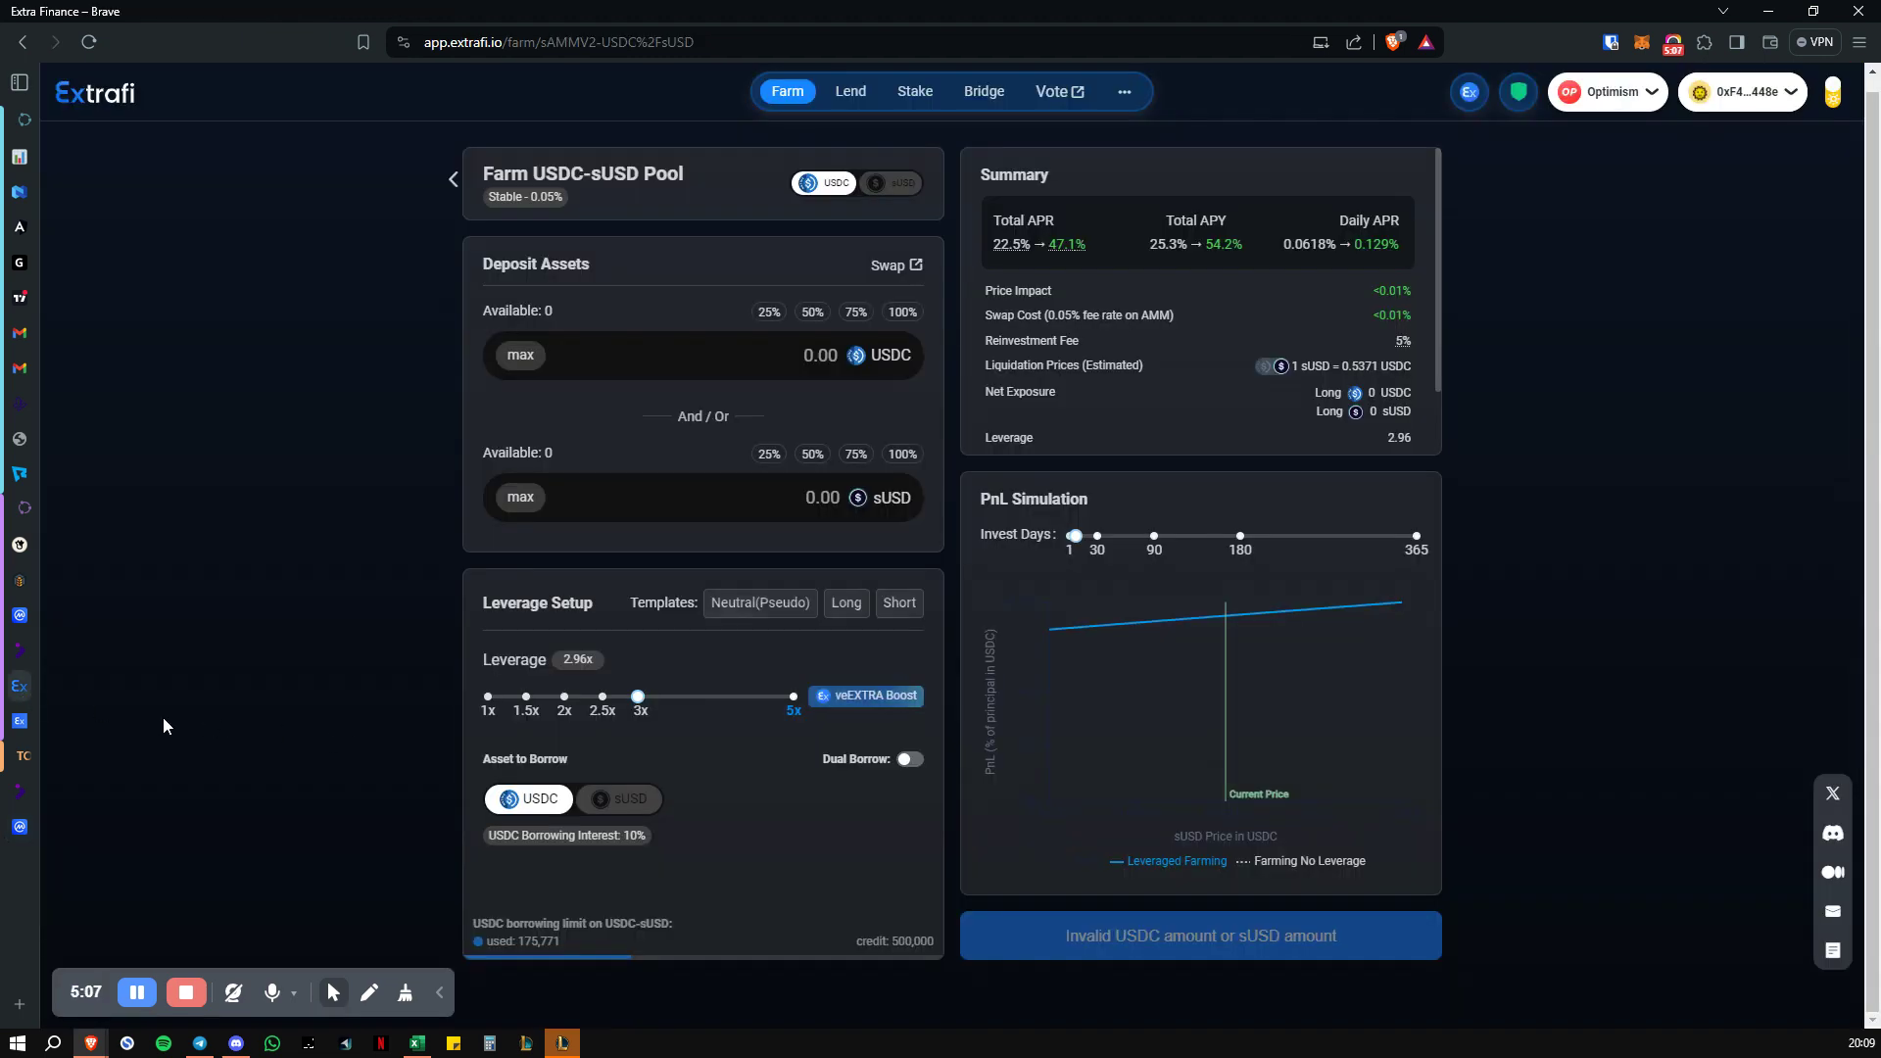
pyautogui.click(12, 721)
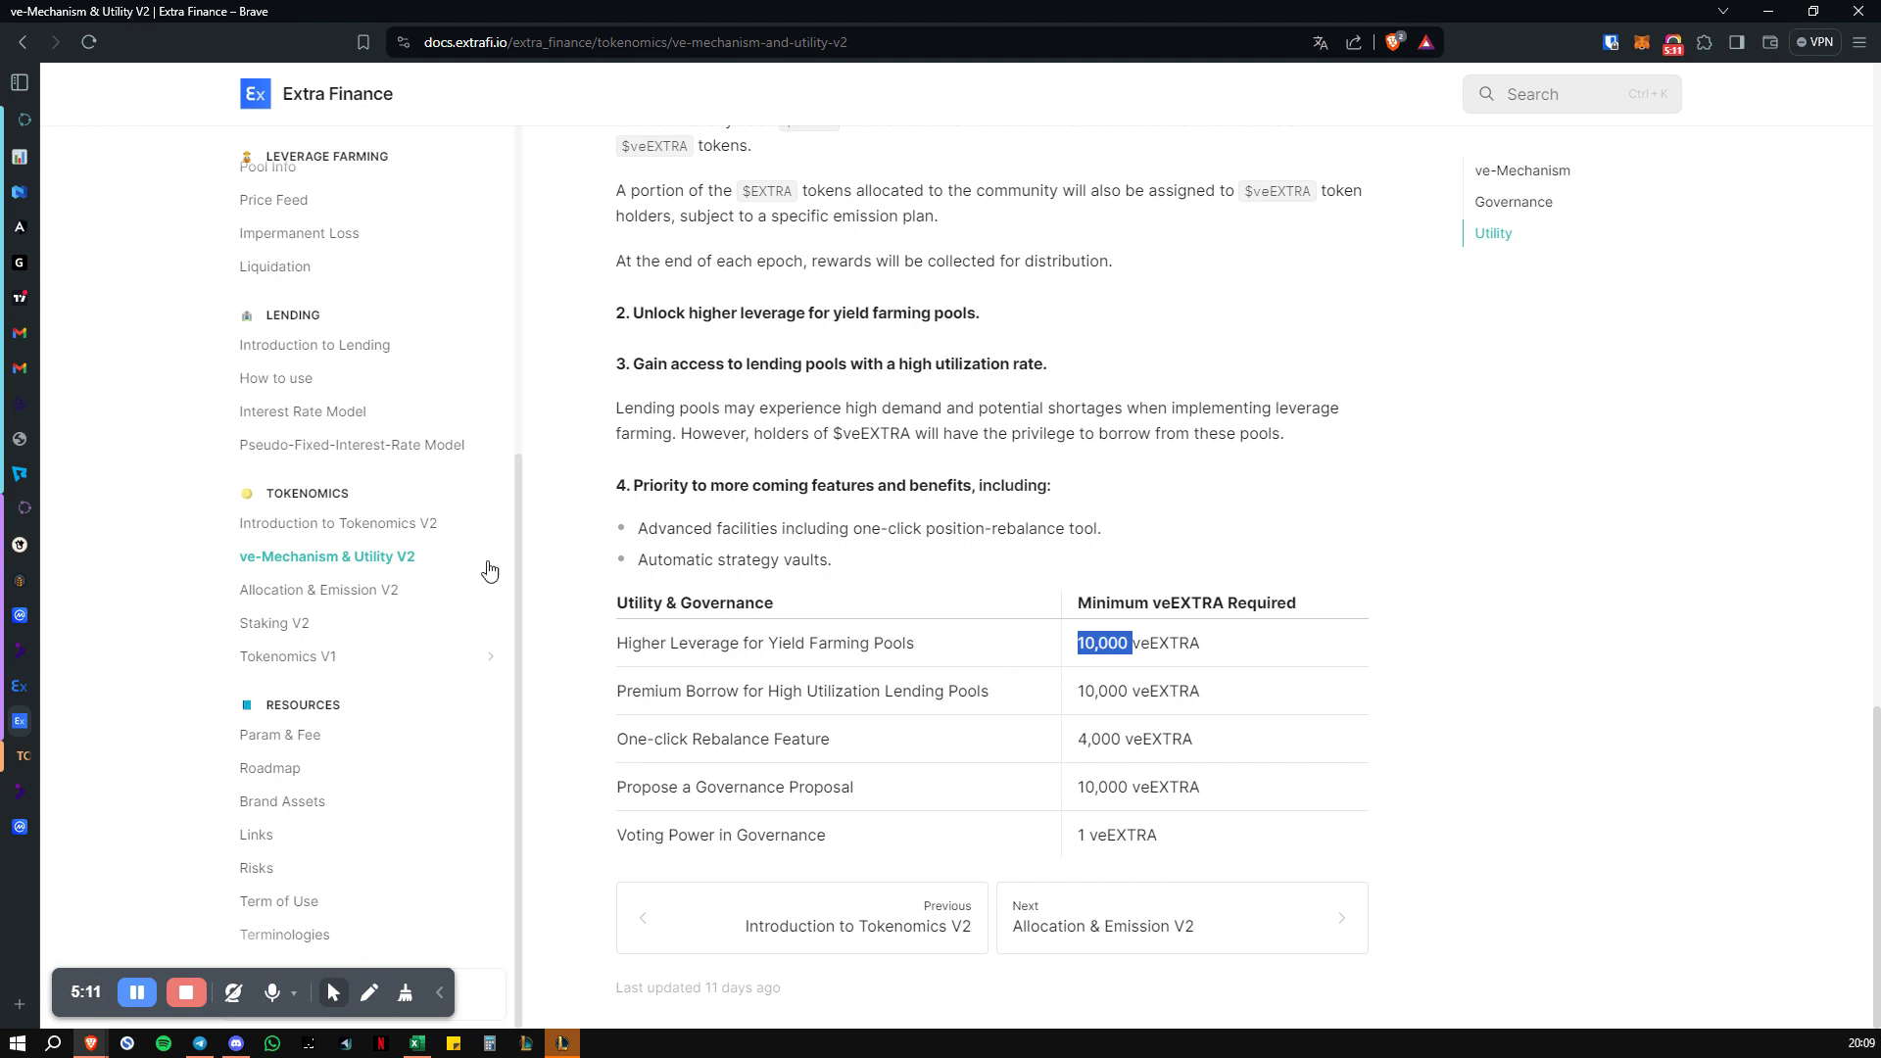
pyautogui.click(19, 686)
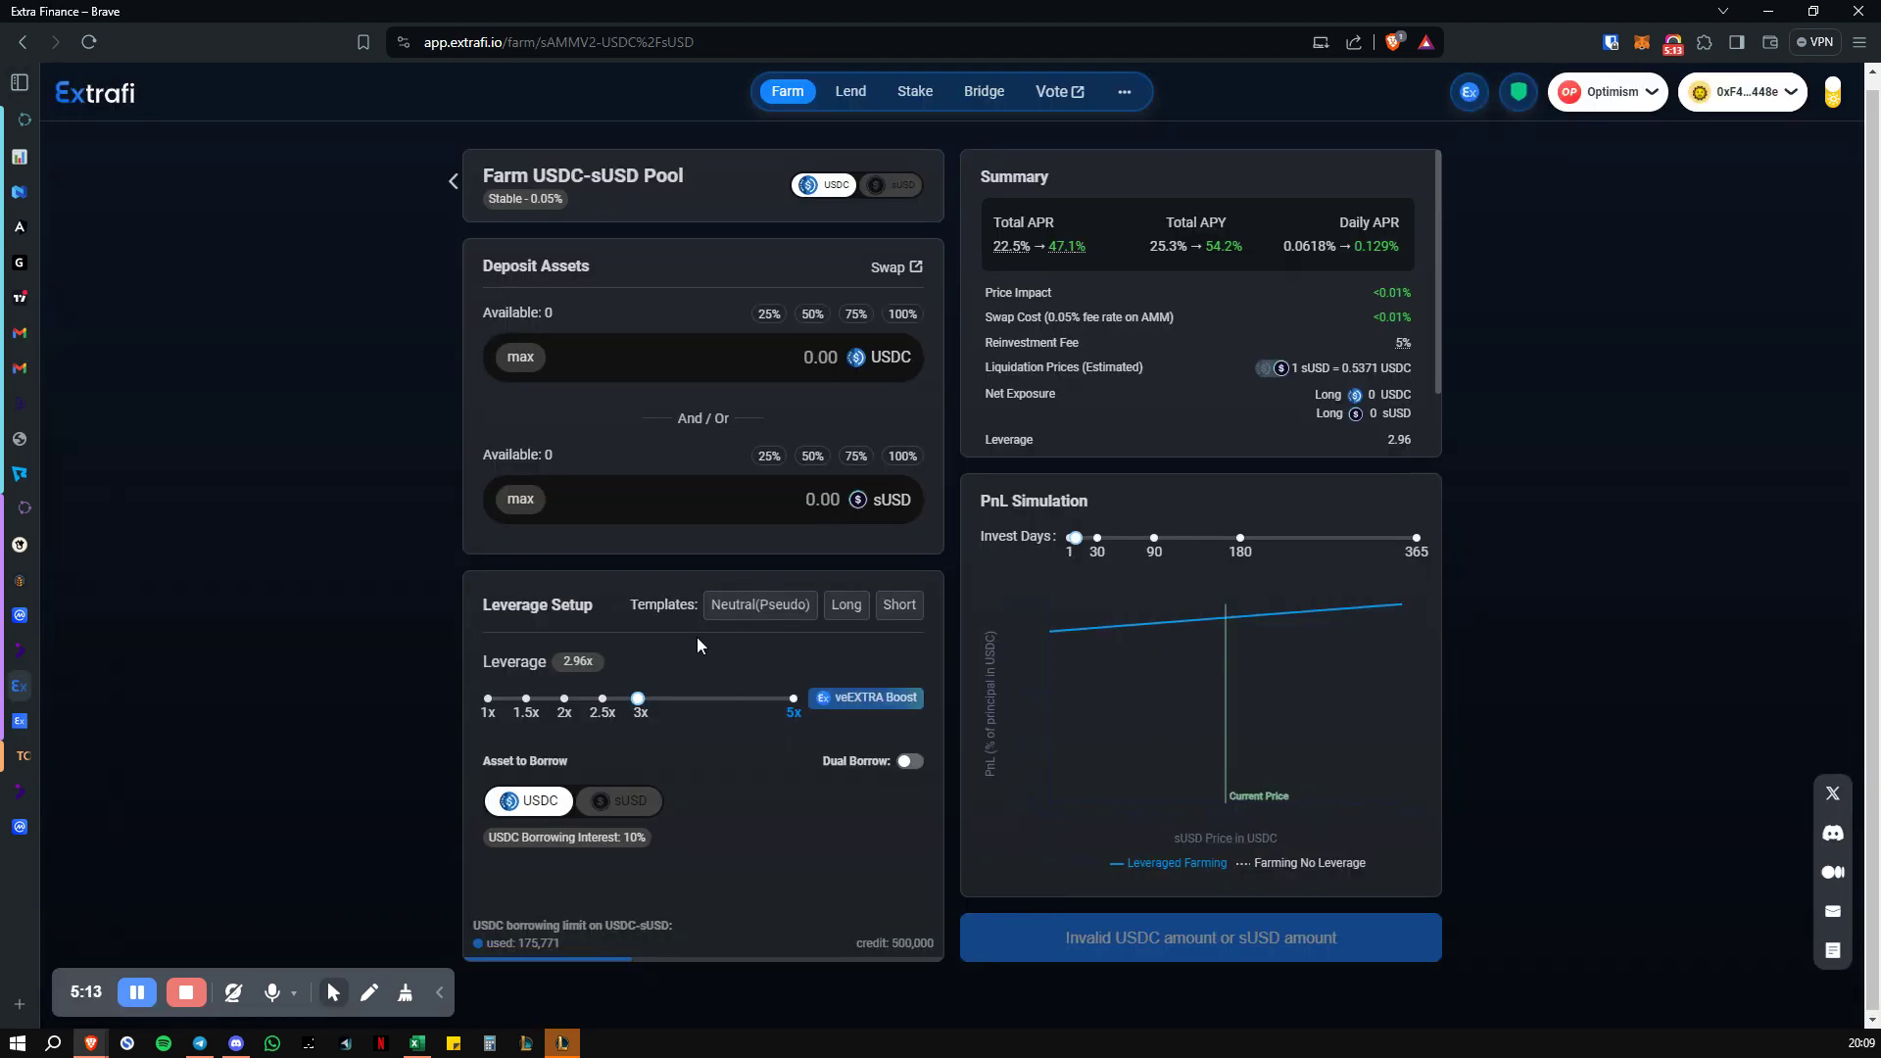
# Go back to the stable pool list and open the farm page of the USDC-DOLA pool
pyautogui.click(452, 192)
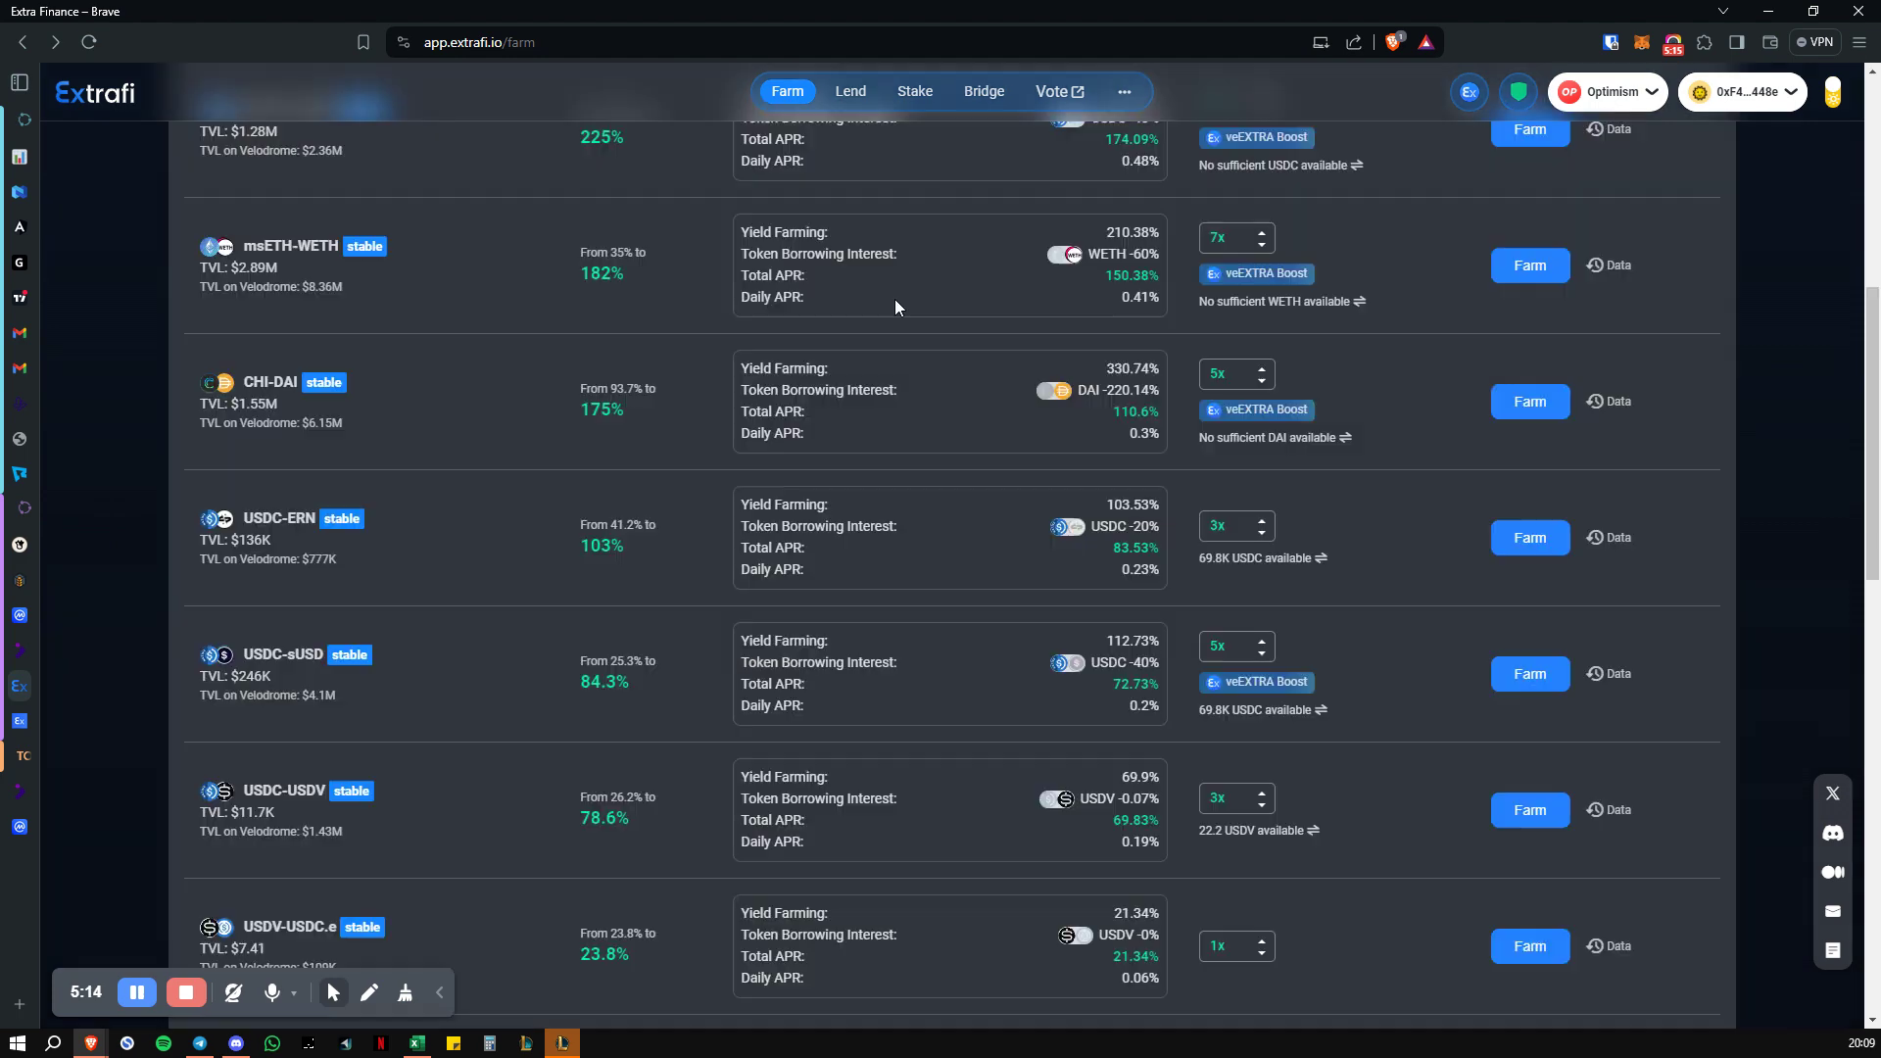
pyautogui.scroll(6, 999, 505)
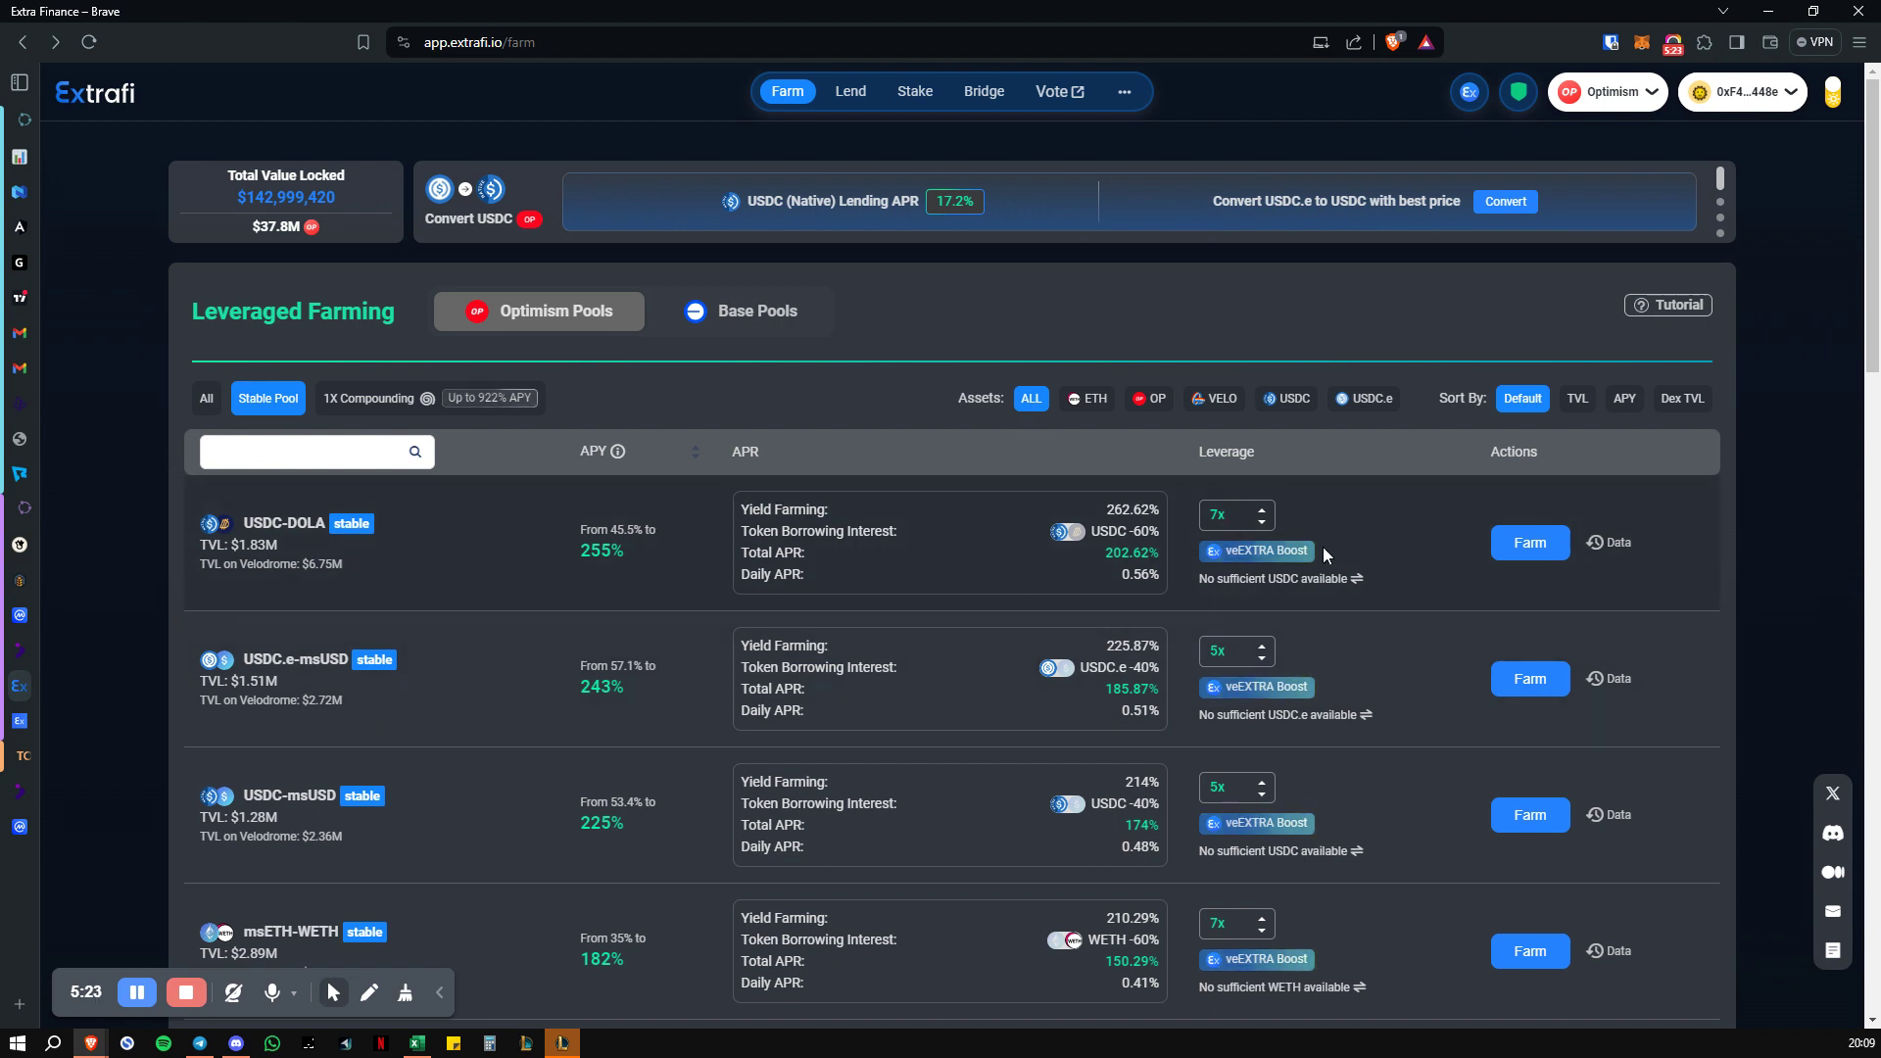
pyautogui.click(1529, 542)
pyautogui.scroll(-1, 1078, 764)
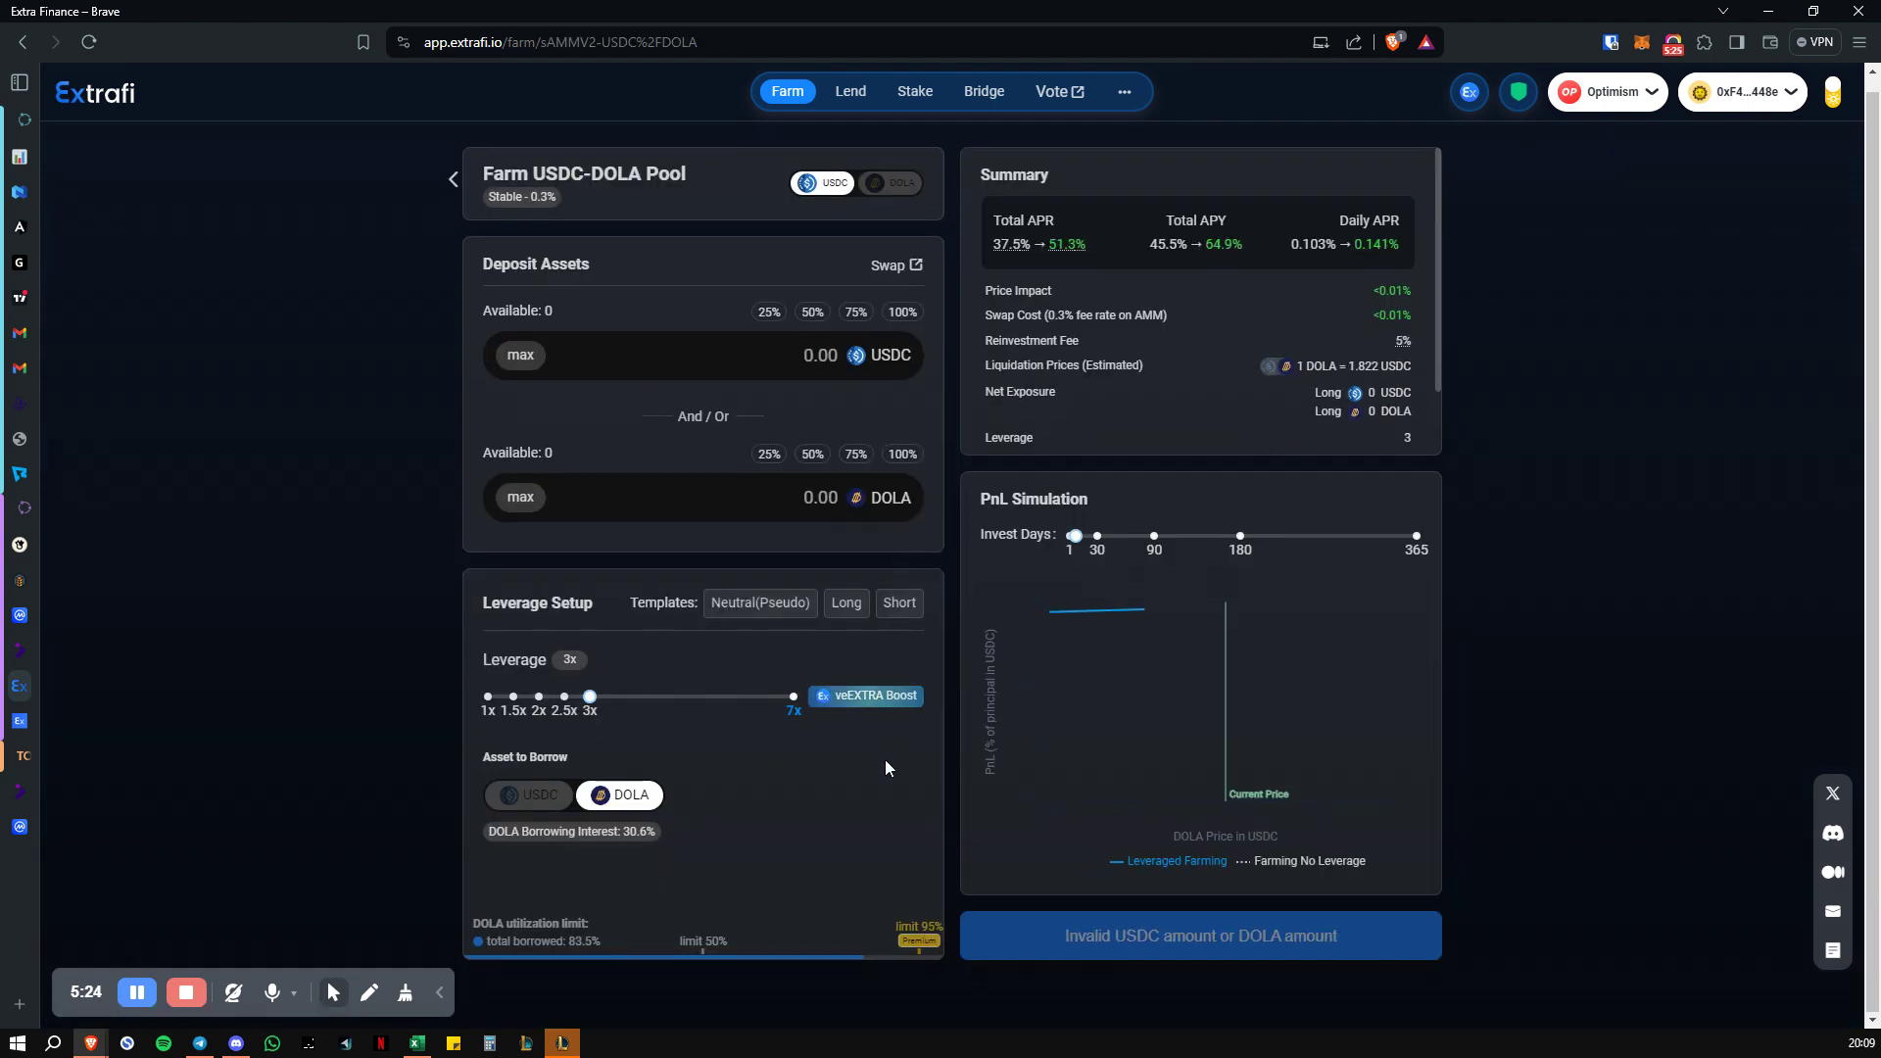
# Inspect the DOLA borrowing info, highlight both DOLA utilization limits, and set the USDC-DOLA pool's leverage to 1x
pyautogui.moveTo(928, 941)
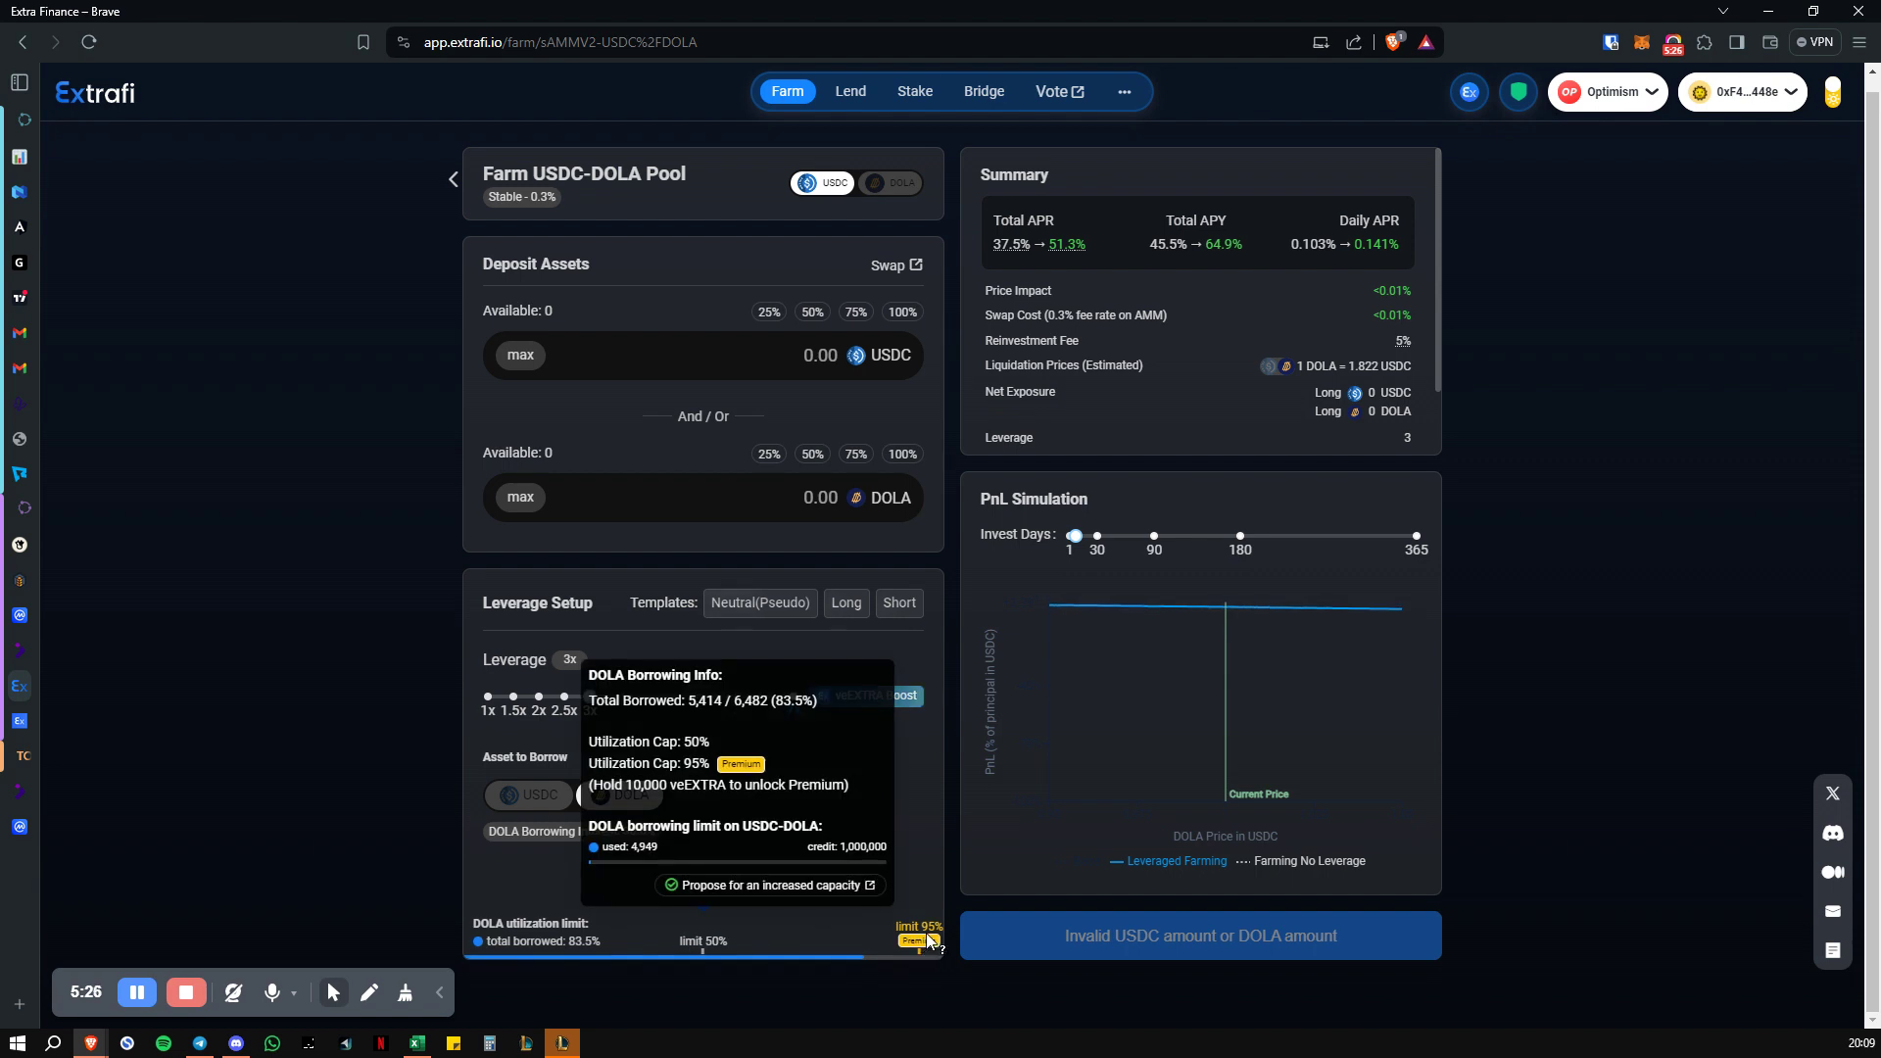
pyautogui.click(709, 943)
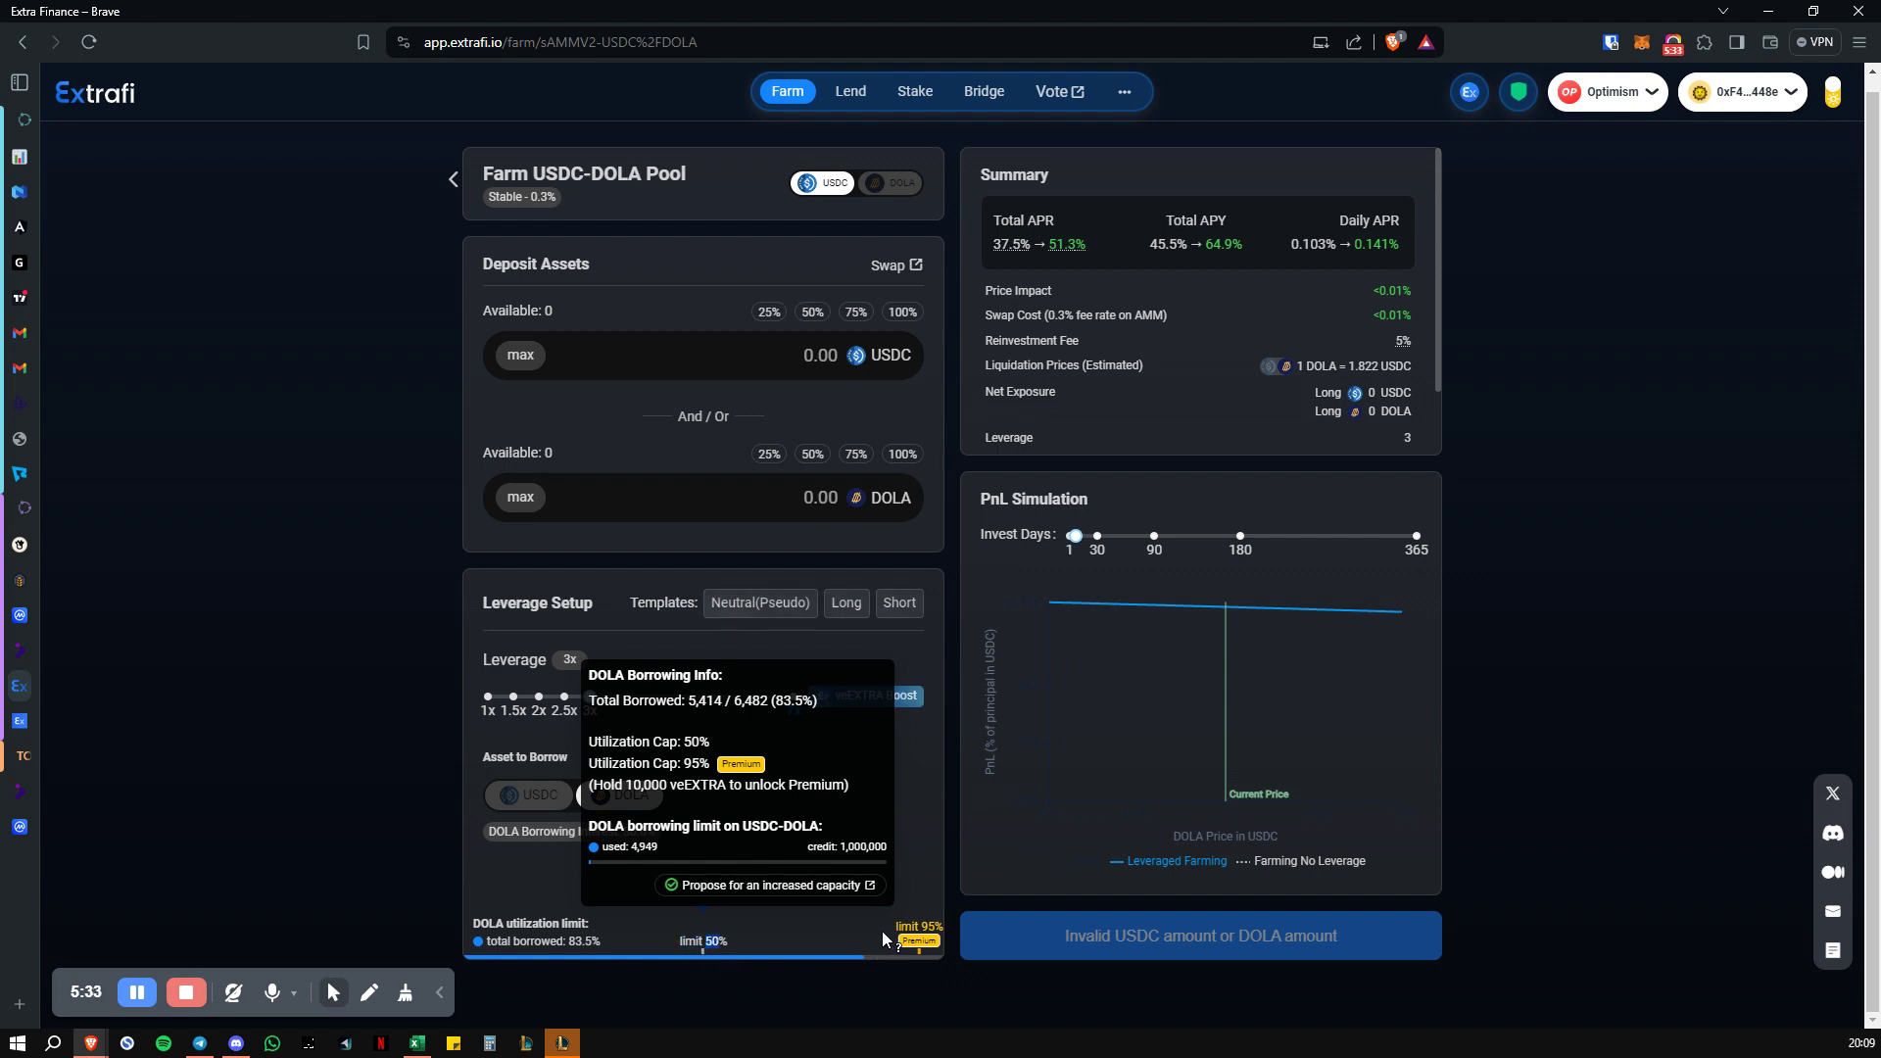
pyautogui.moveTo(703, 954); pyautogui.dragTo(902, 982)
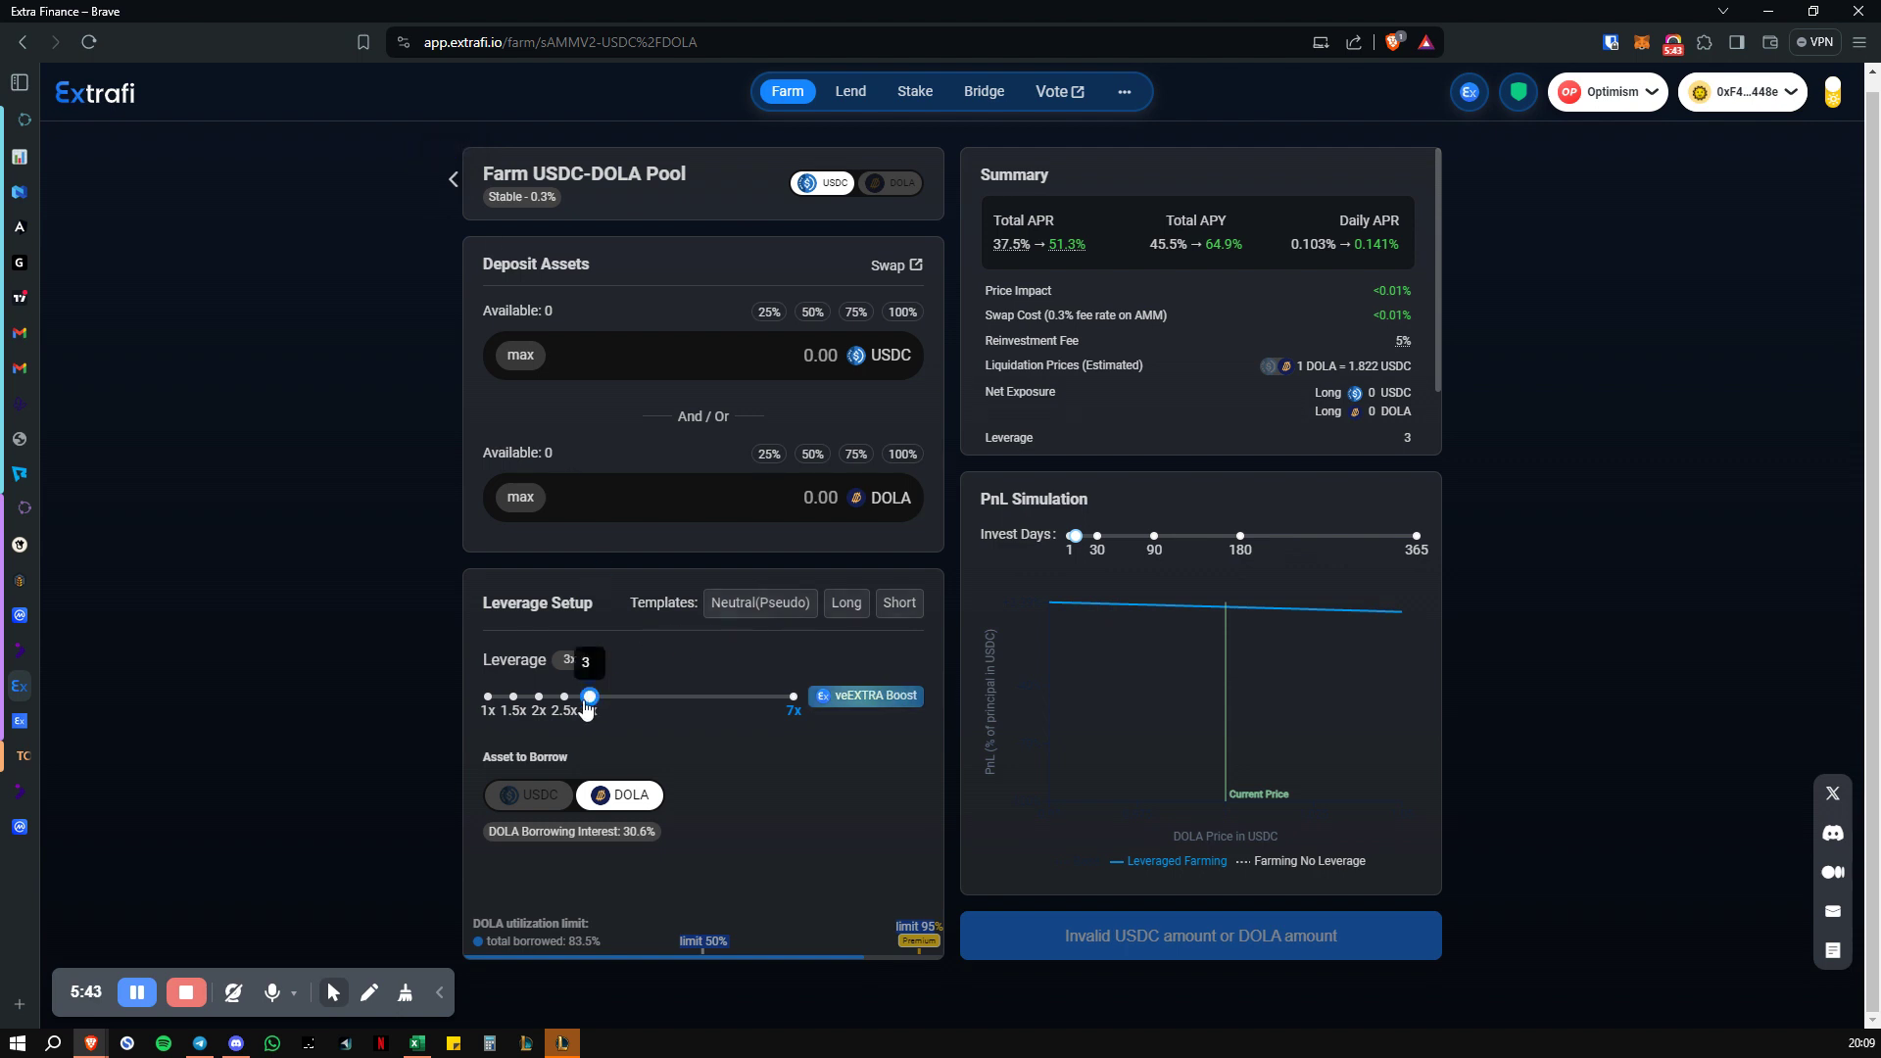
pyautogui.moveTo(590, 696); pyautogui.dragTo(460, 706)
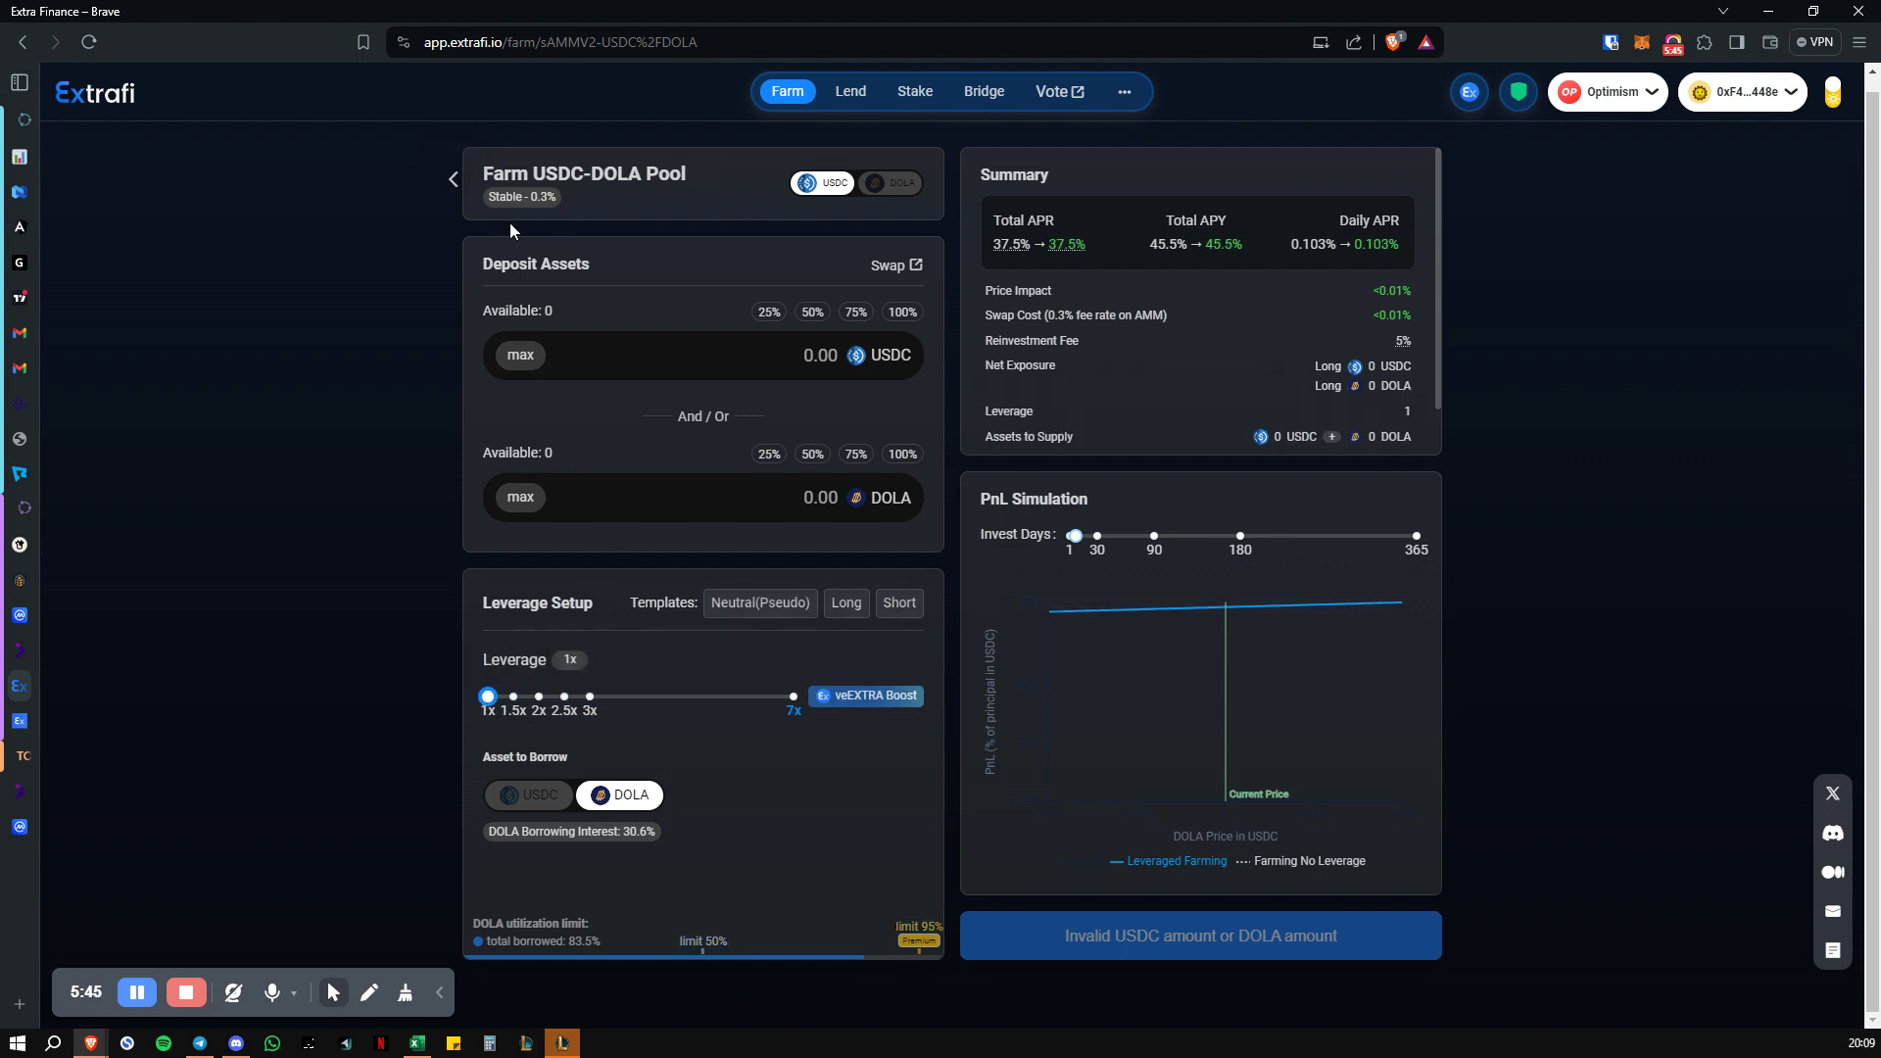
# Go back to the stable pool list and highlight the starting APY of the USDC-DOLA pool
pyautogui.click(452, 185)
pyautogui.scroll(-1, 786, 388)
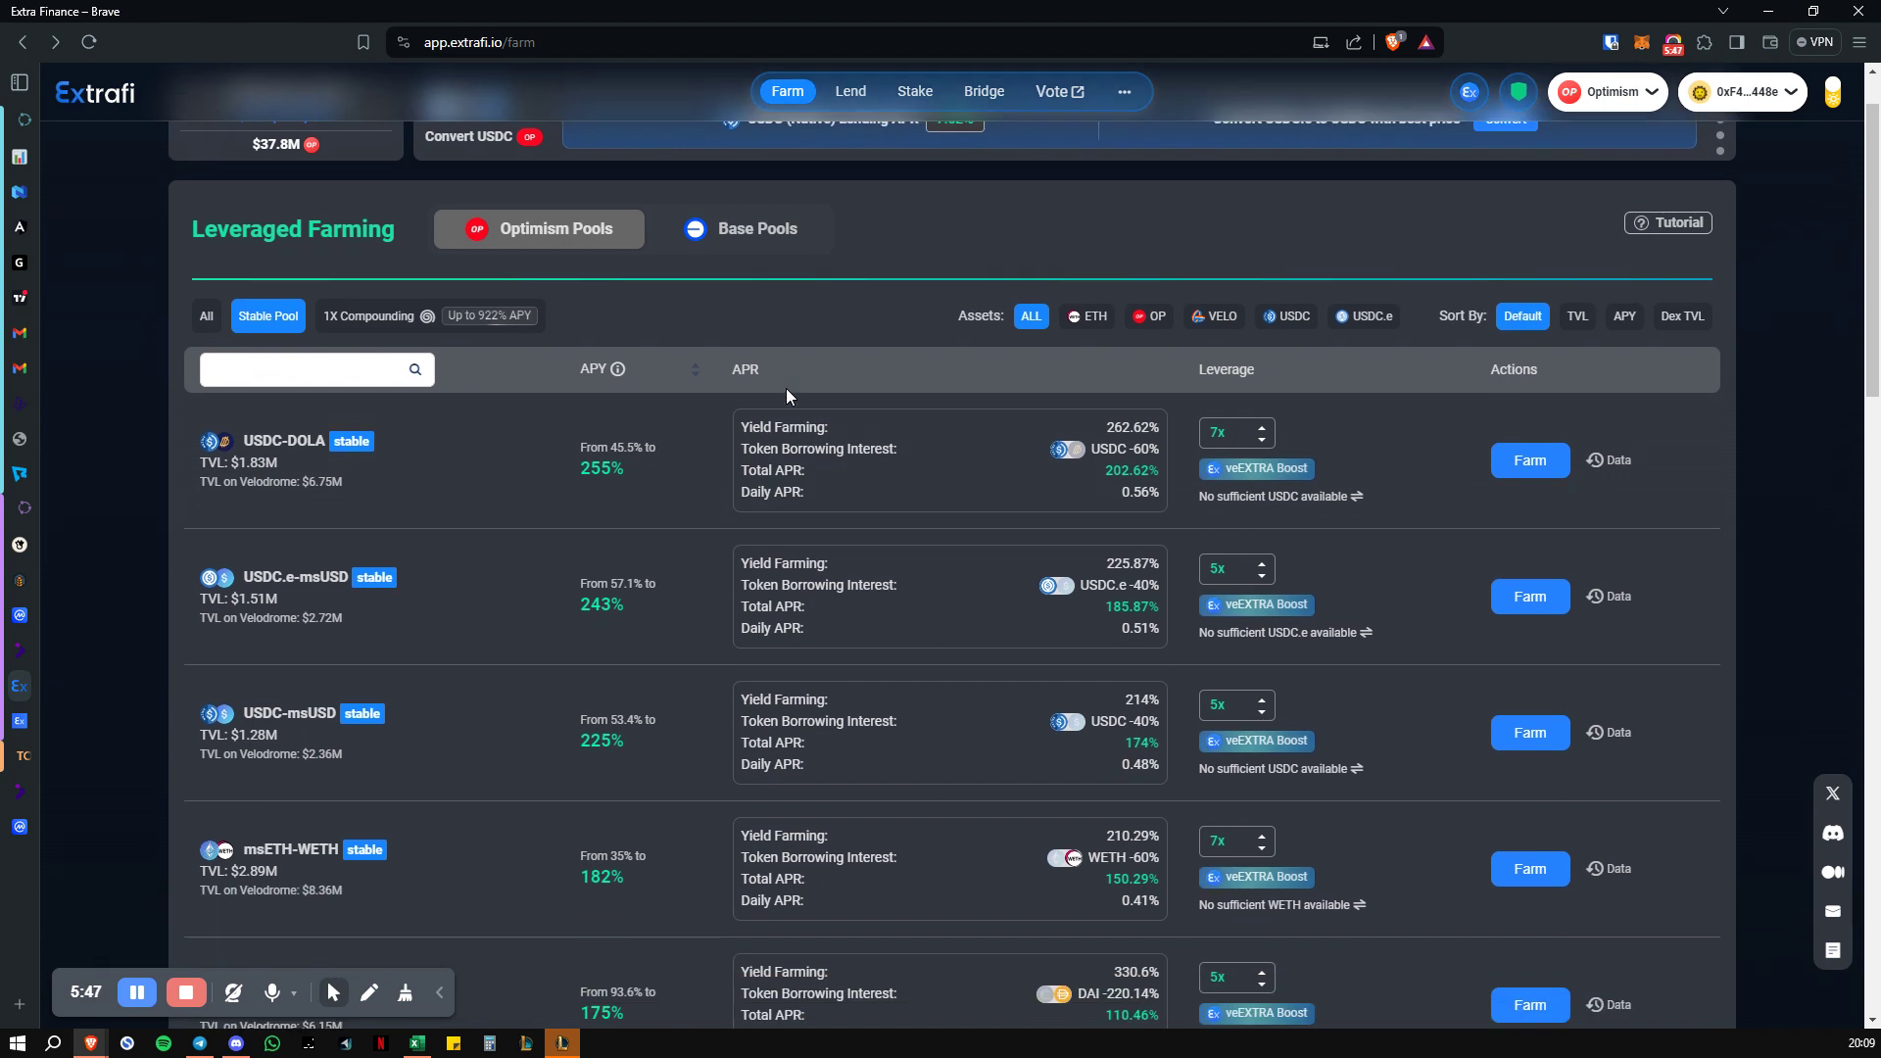
pyautogui.scroll(-1, 826, 379)
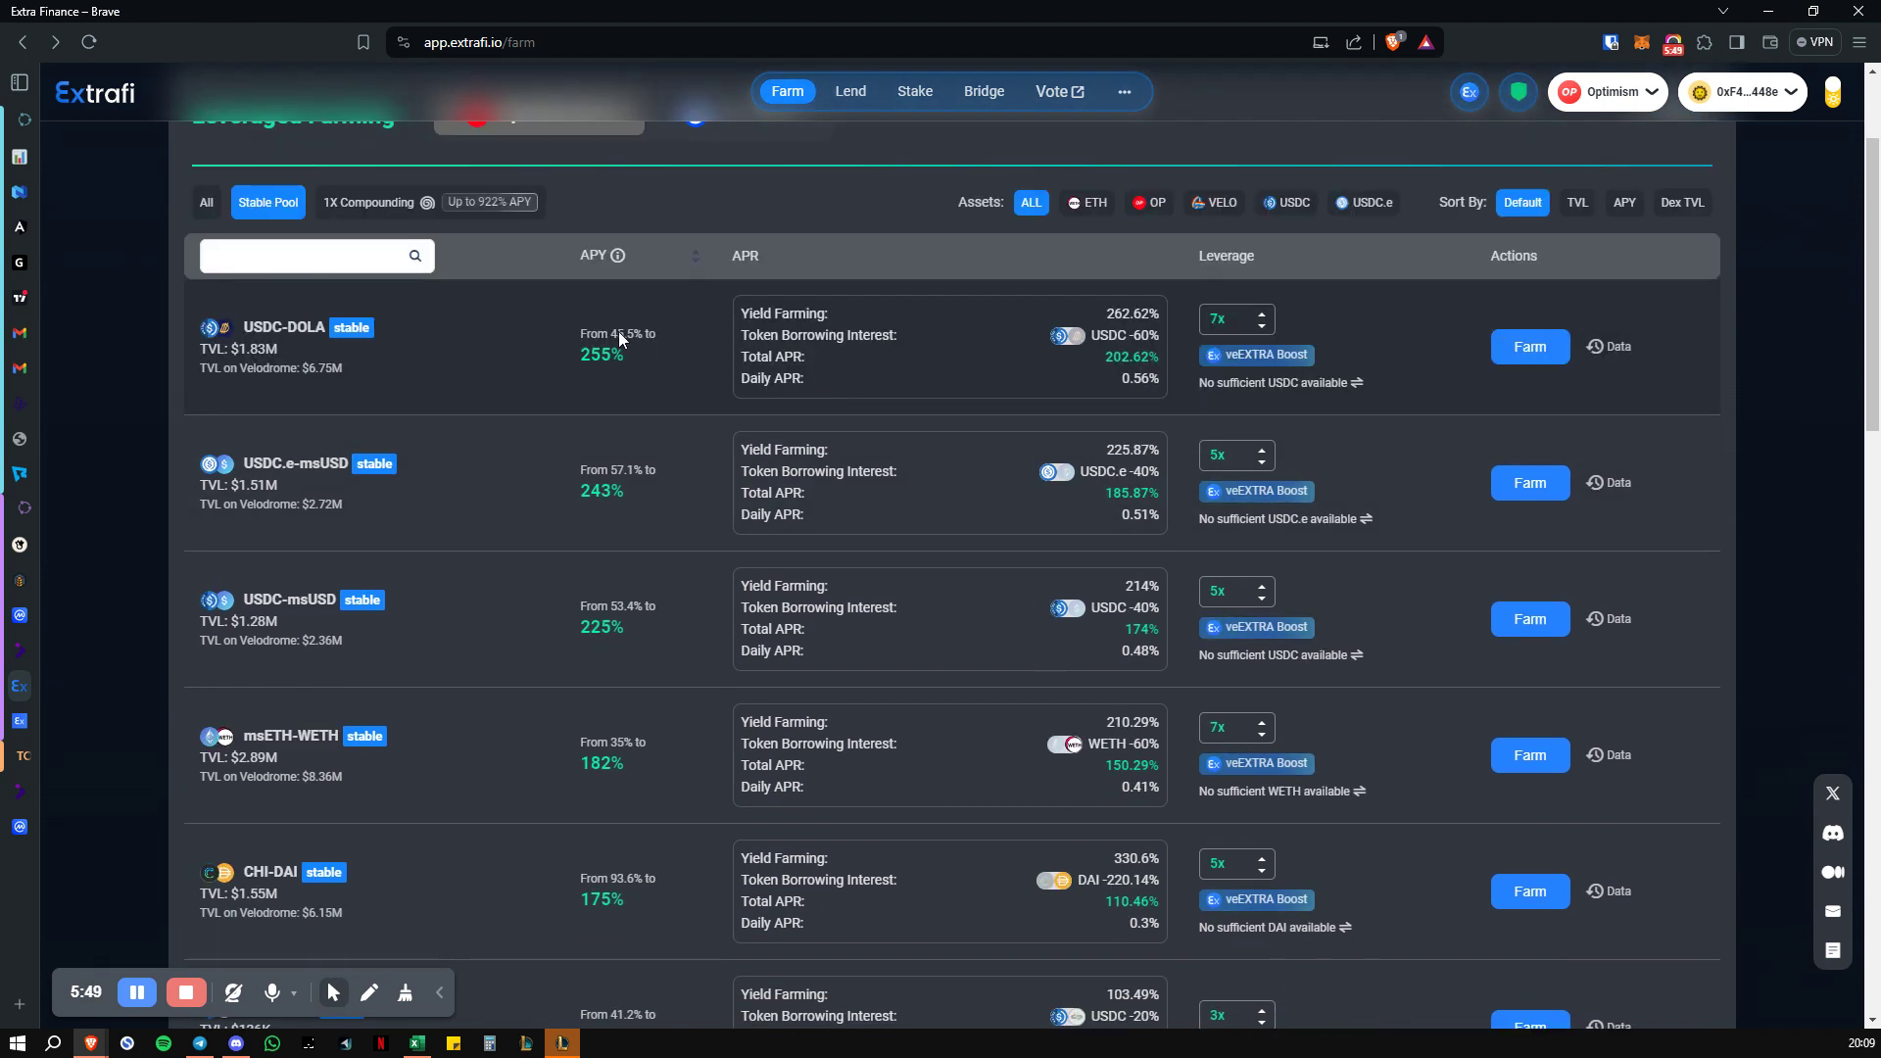
pyautogui.moveTo(627, 333); pyautogui.dragTo(609, 334)
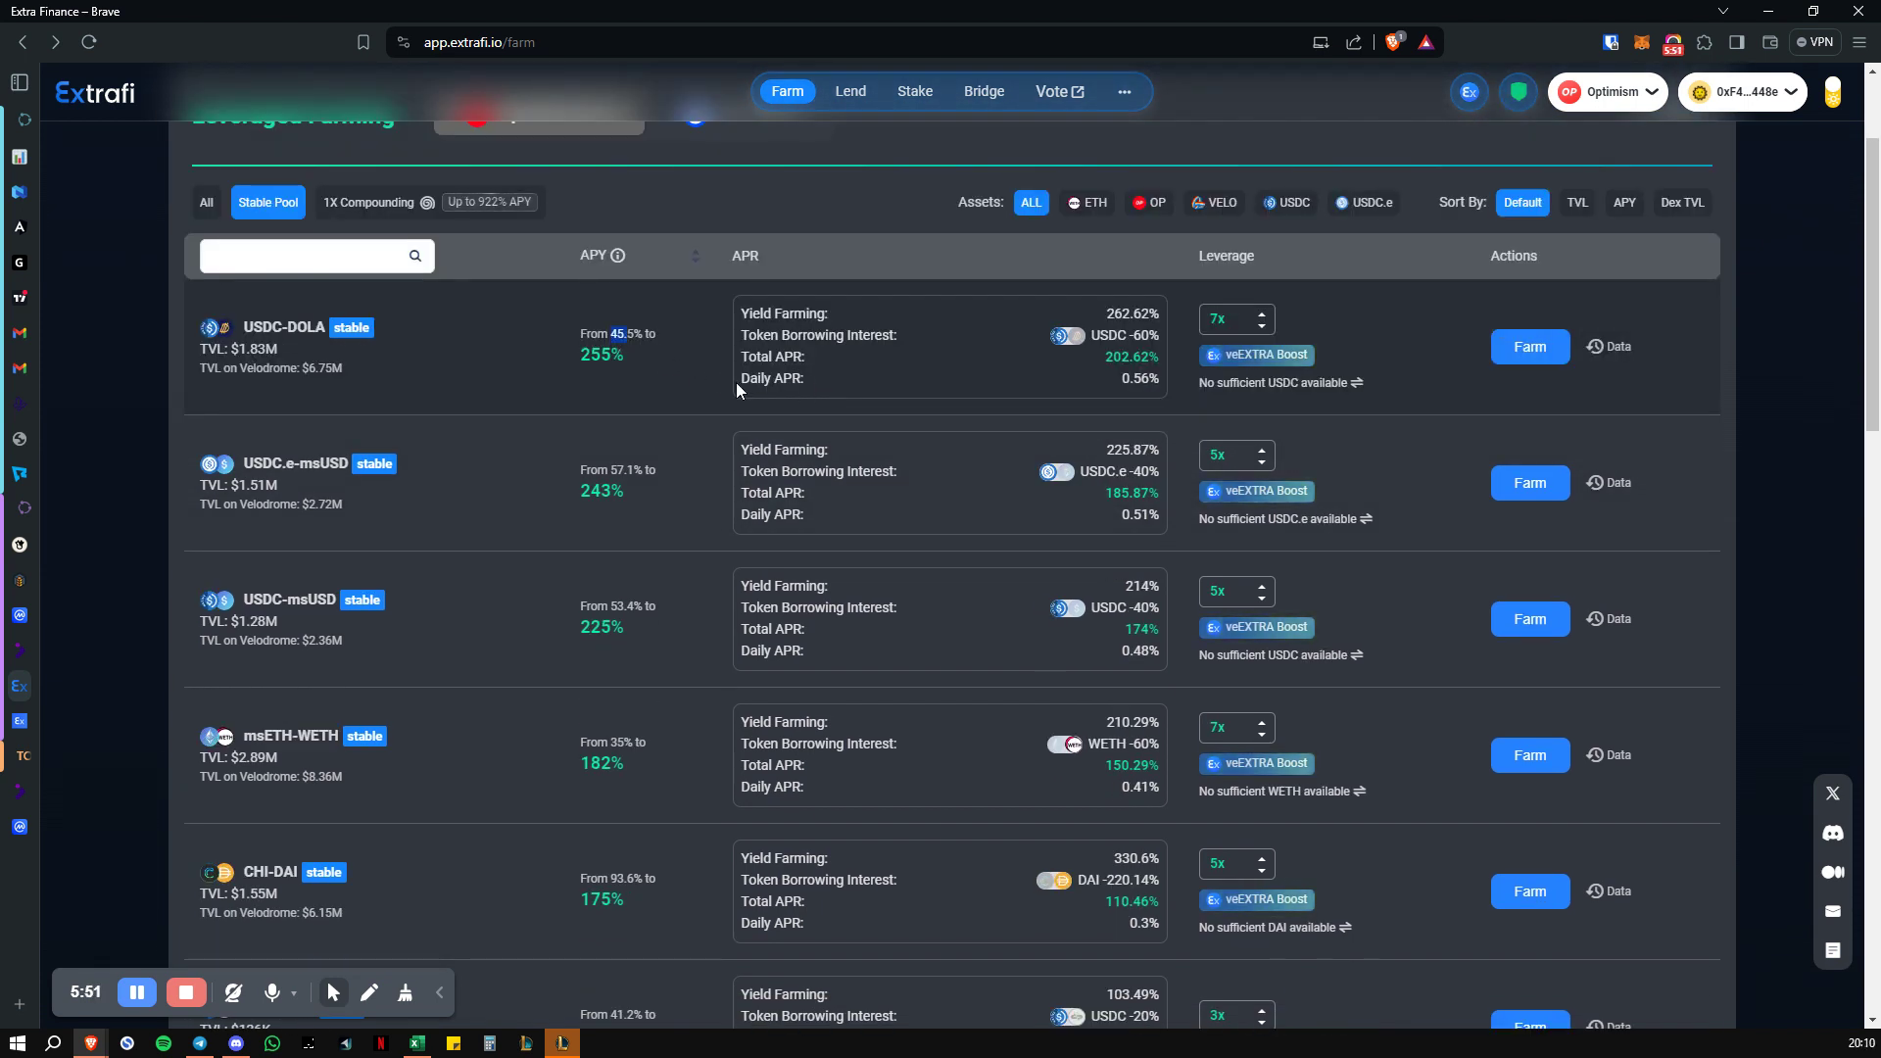
pyautogui.scroll(-1, 670, 486)
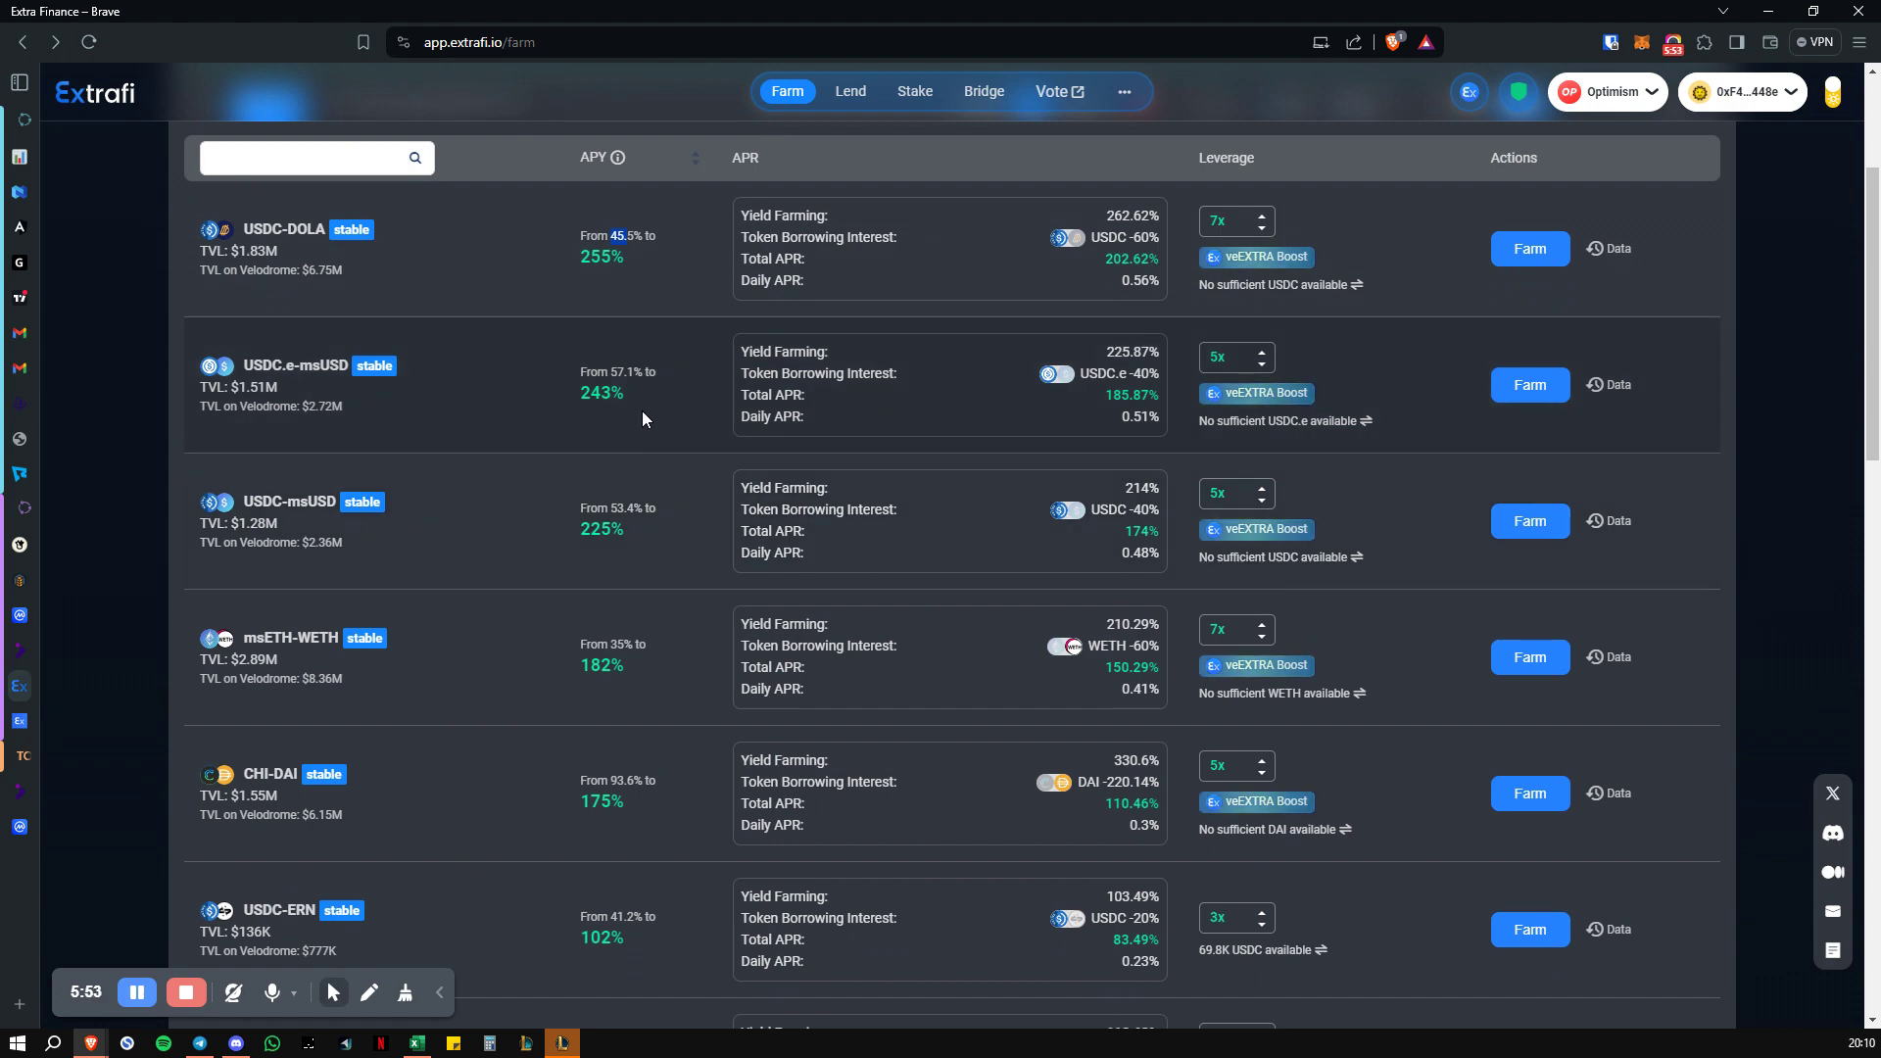
pyautogui.scroll(3, 664, 405)
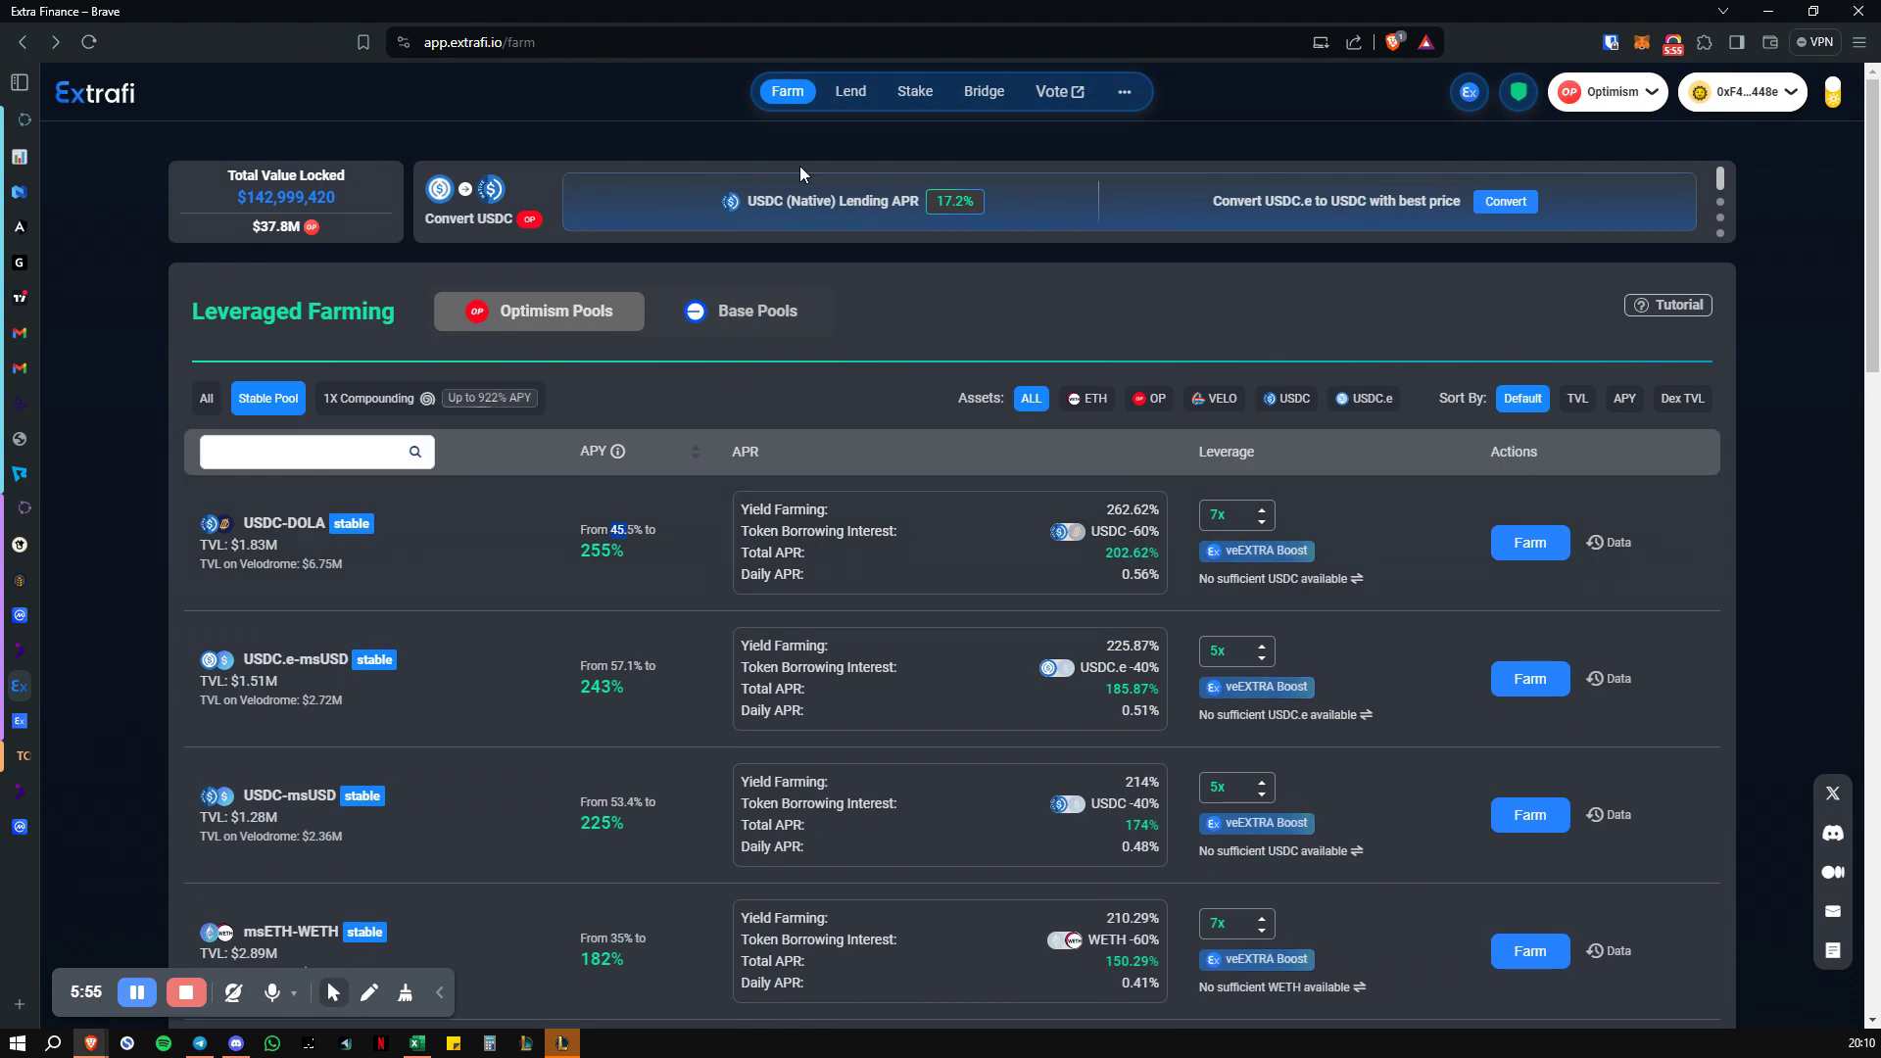
# View the Optimism lending pools sorted from highest to lowest APY
pyautogui.click(850, 106)
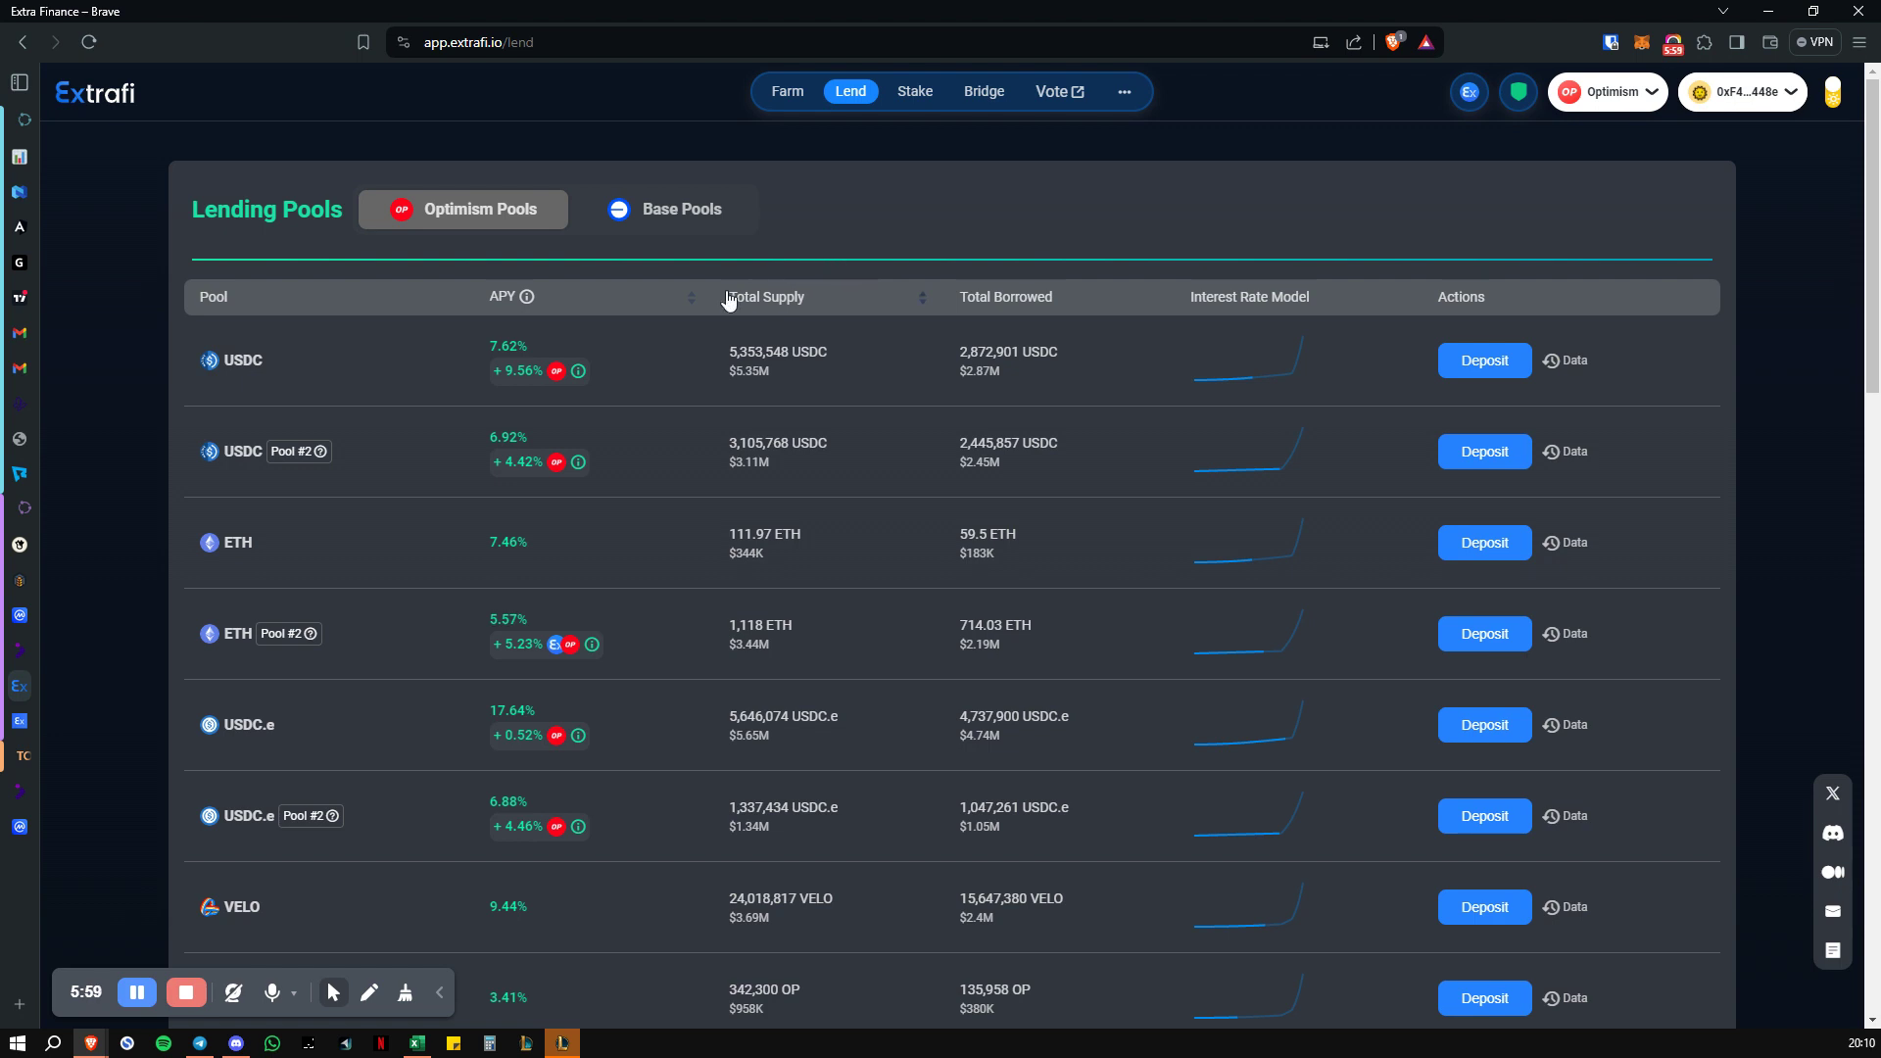
pyautogui.click(692, 299)
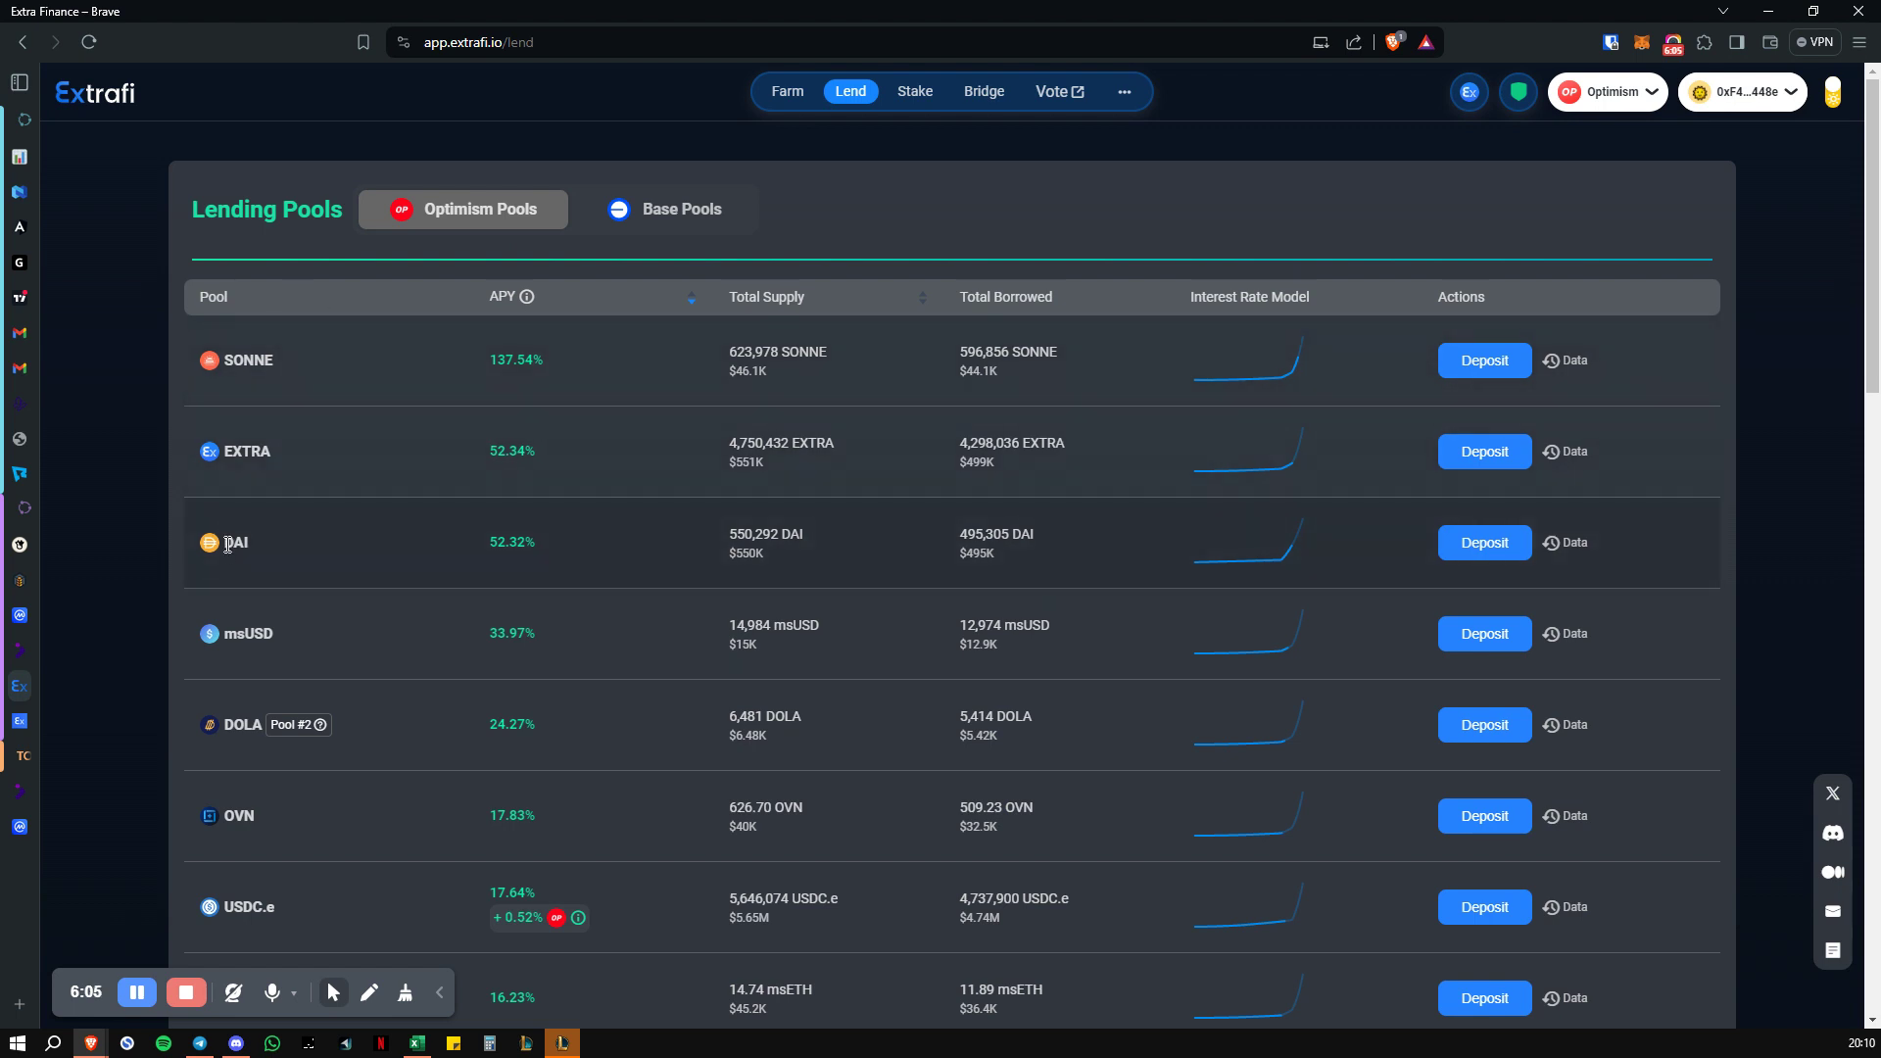
pyautogui.moveTo(1281, 568)
pyautogui.scroll(-1, 591, 532)
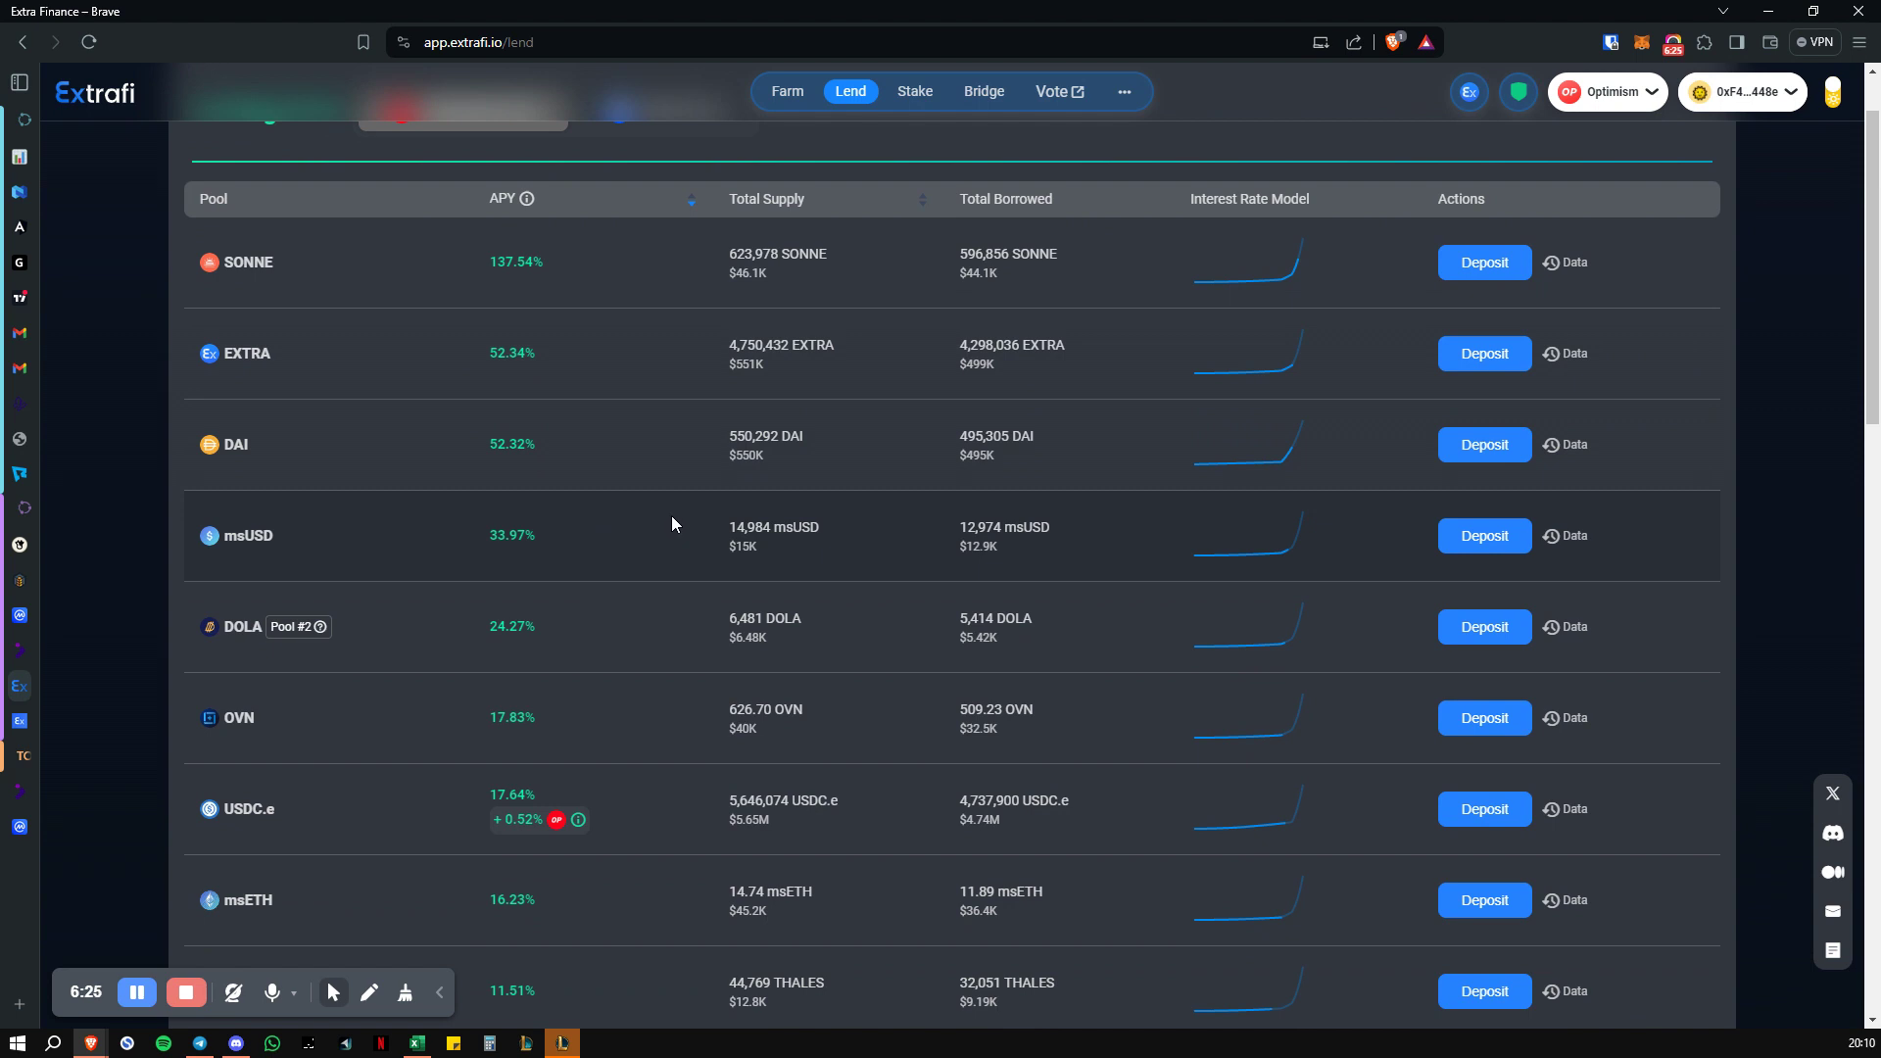
# Return to the stable farming pools and view the USDC-DOLA pool's APY history over 30 days
pyautogui.click(787, 91)
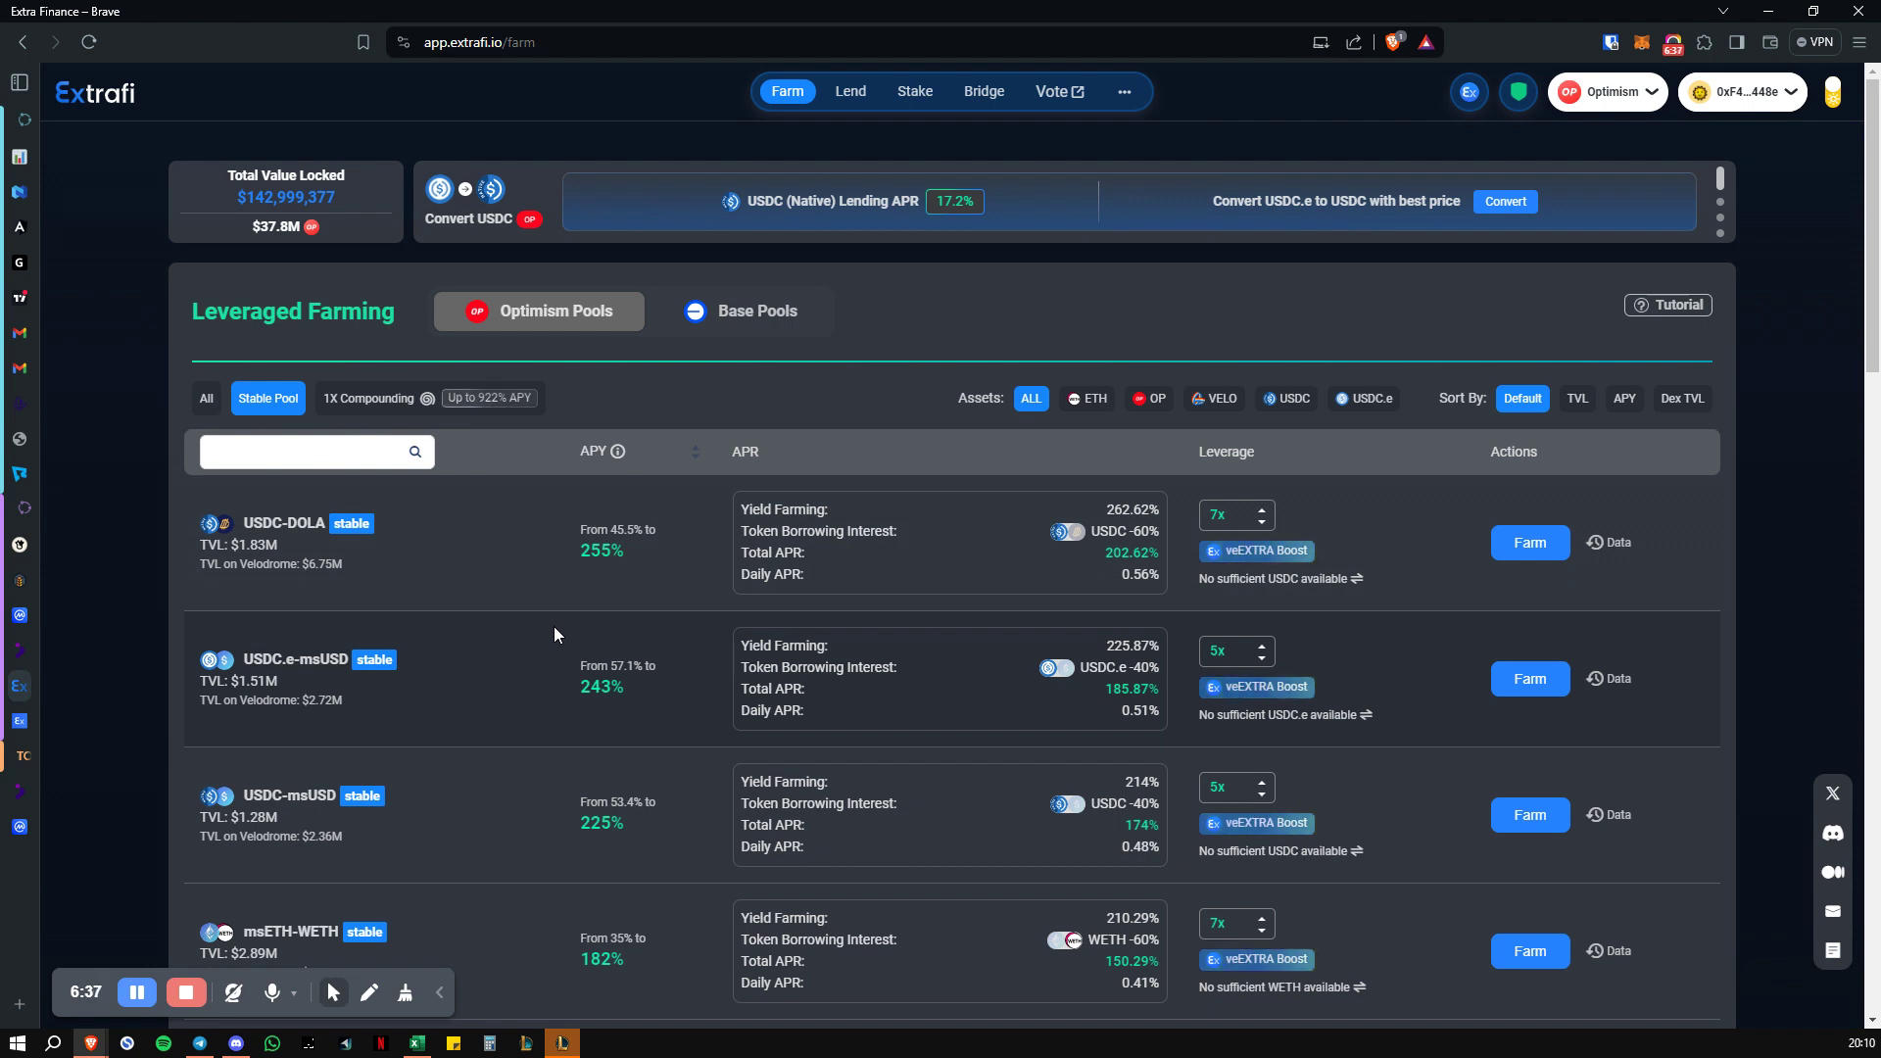
pyautogui.scroll(-1, 555, 632)
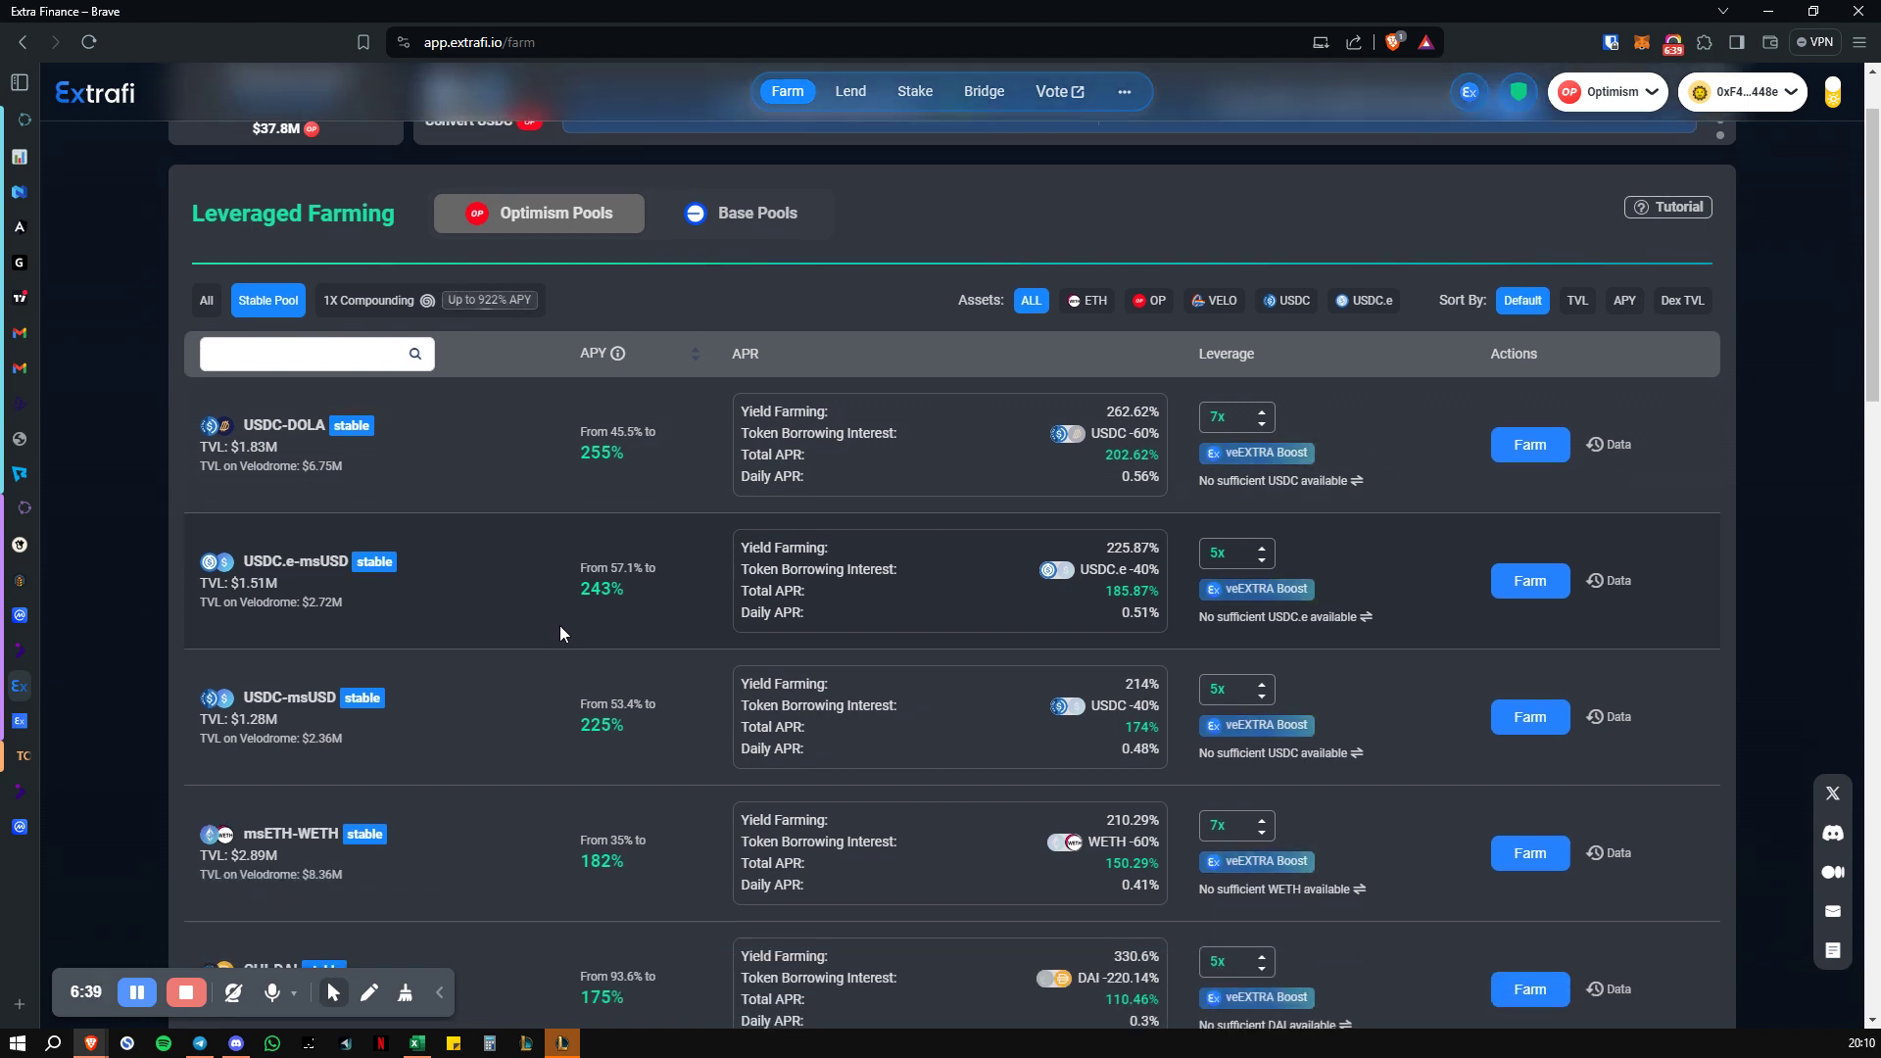
pyautogui.scroll(-1, 560, 626)
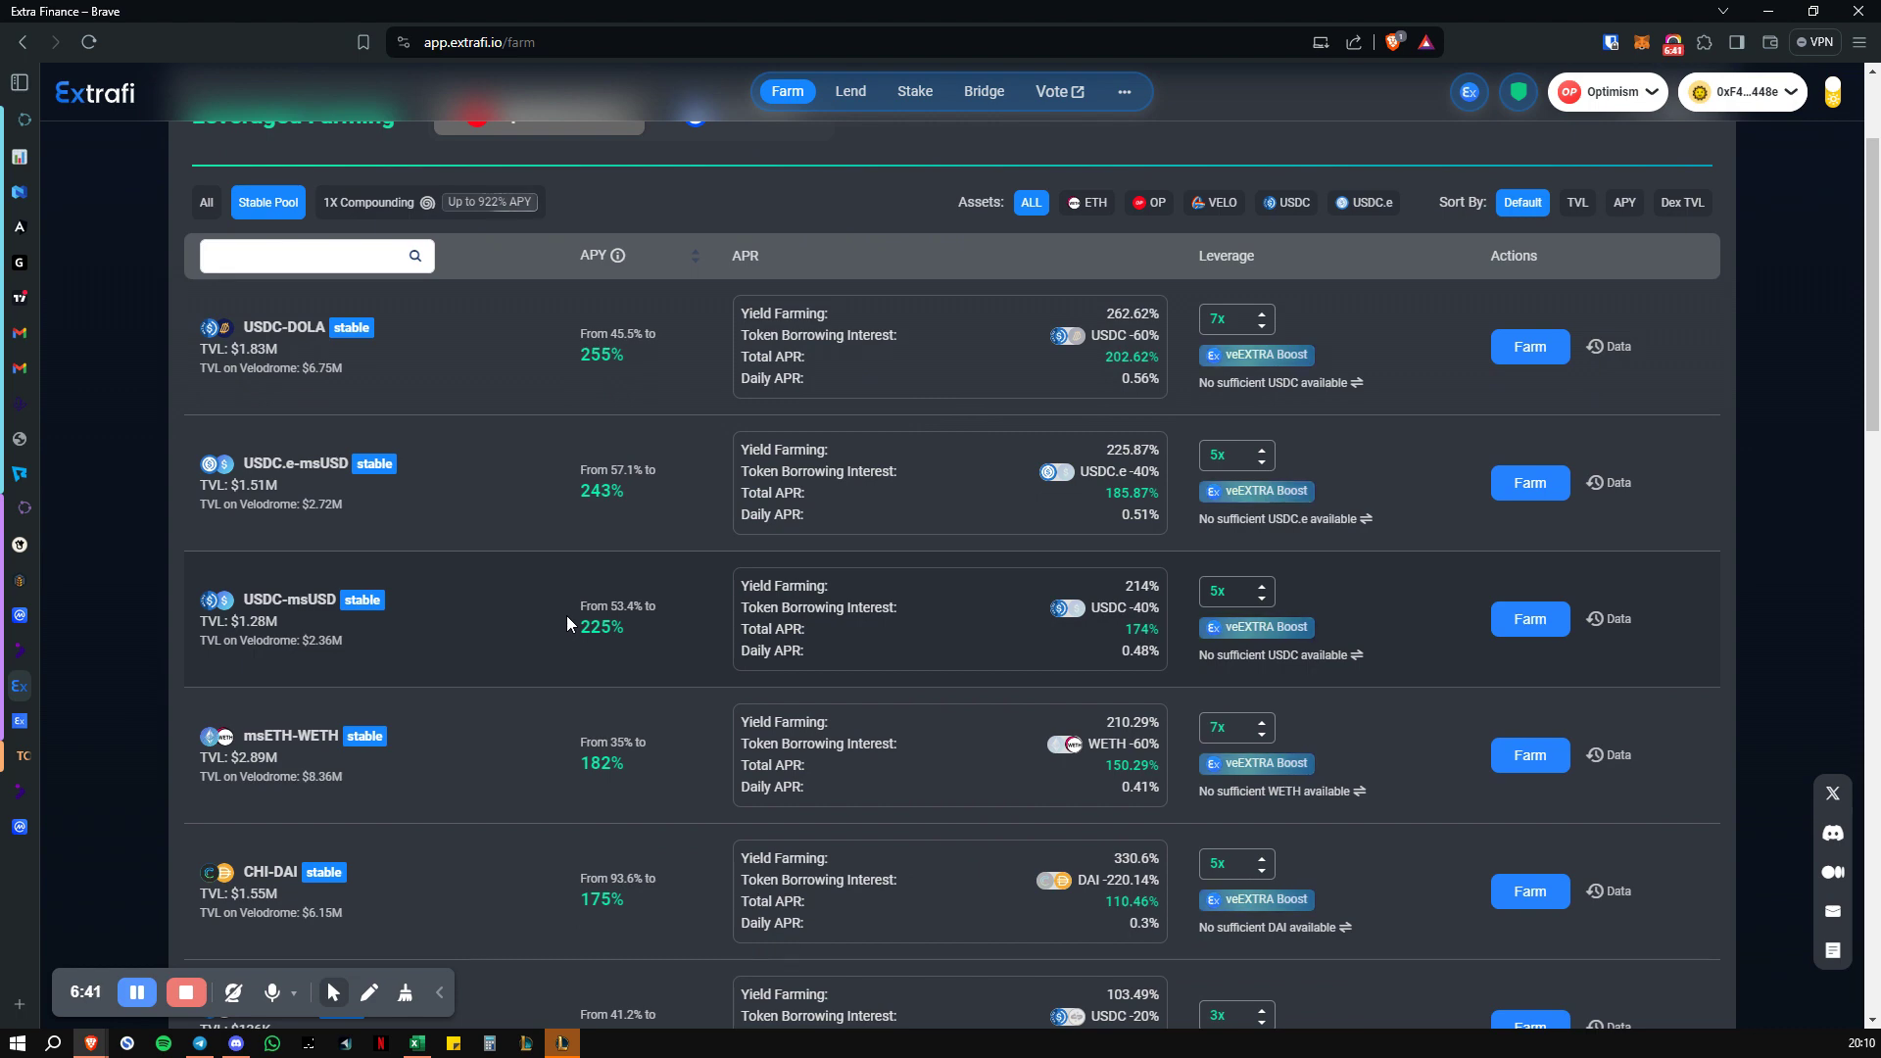
pyautogui.scroll(-2, 566, 615)
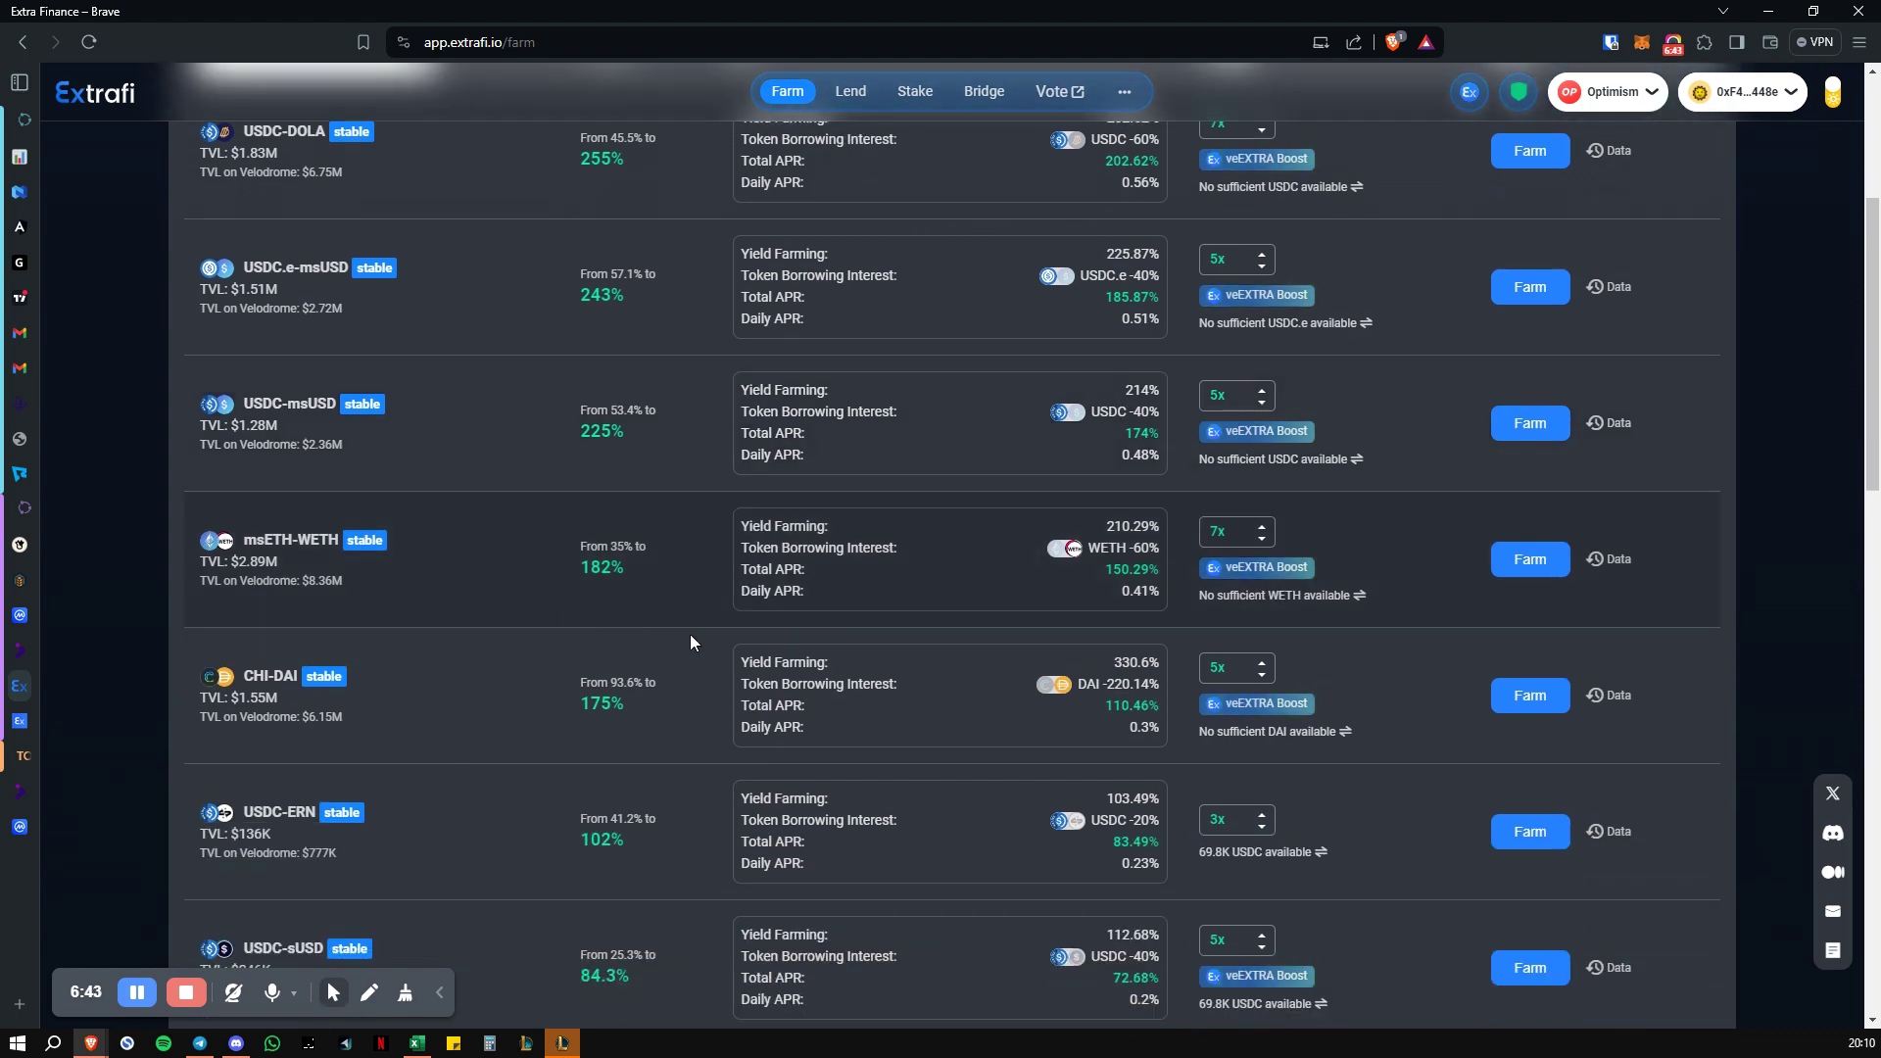
pyautogui.scroll(2, 693, 634)
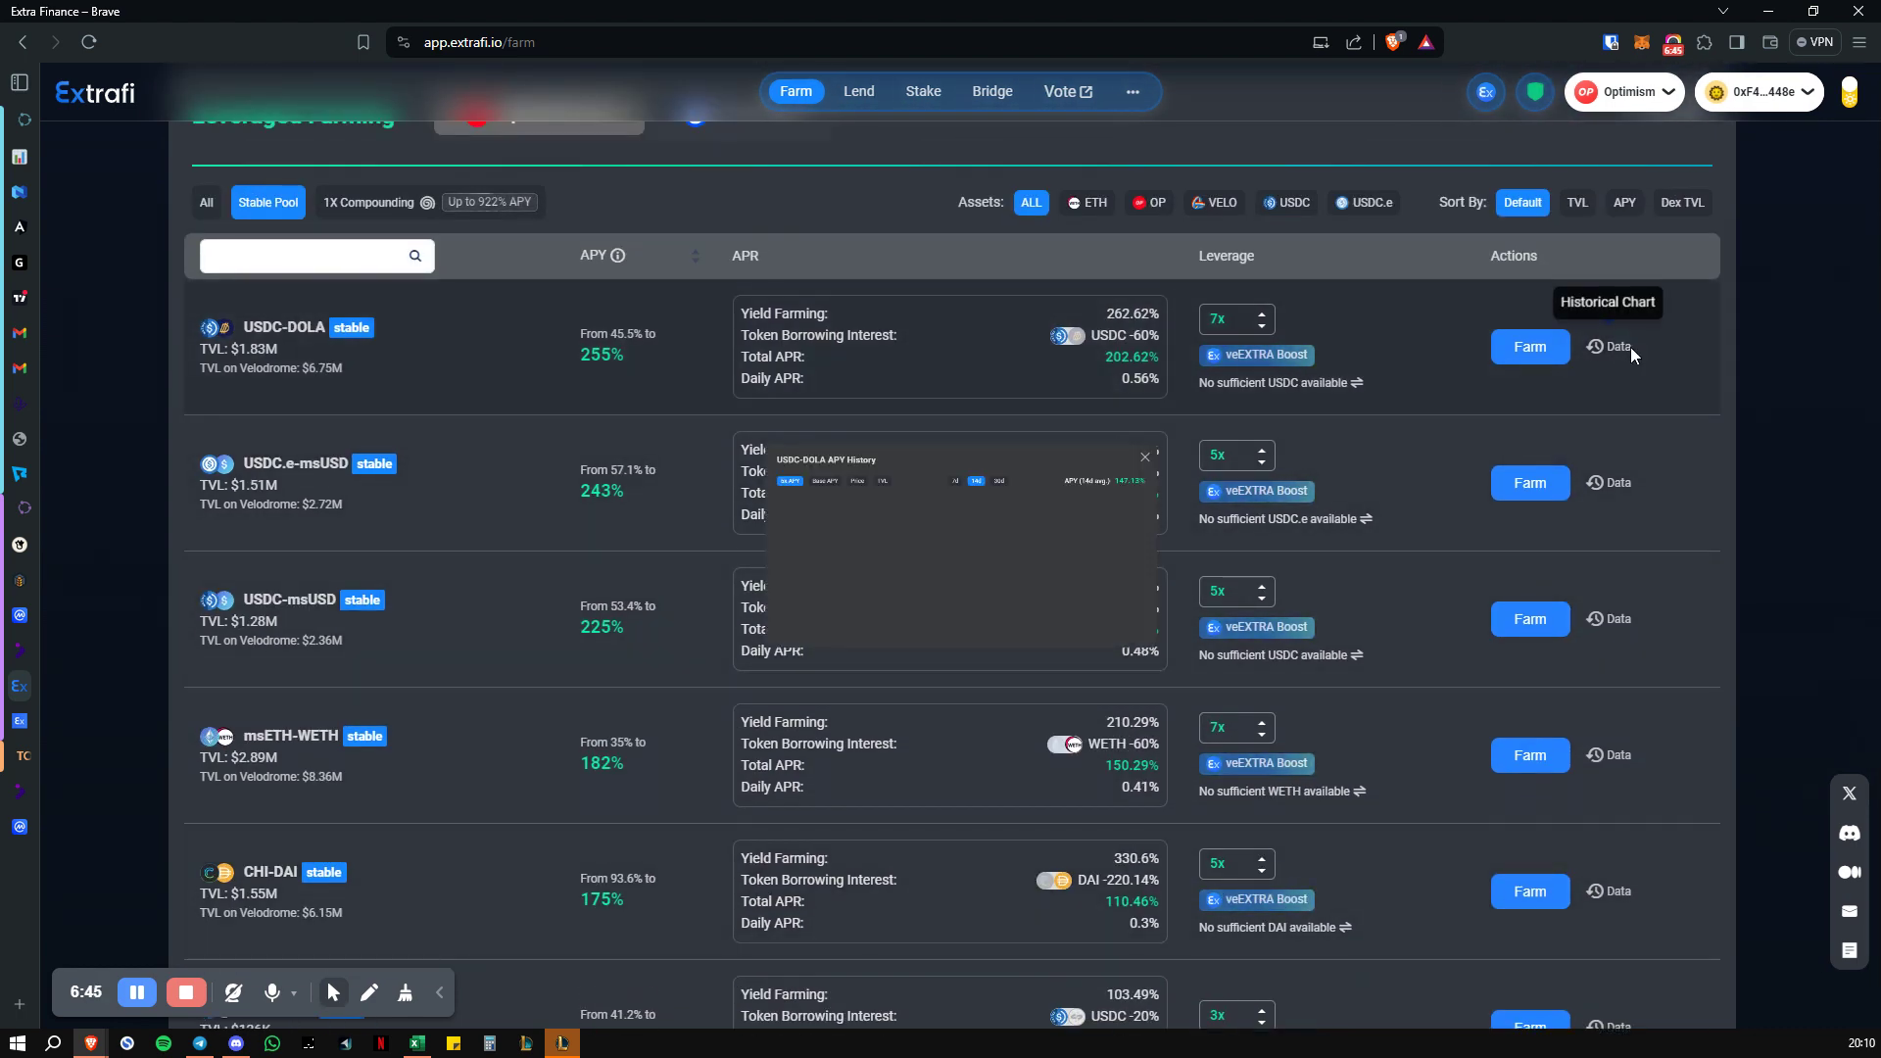
pyautogui.click(1608, 347)
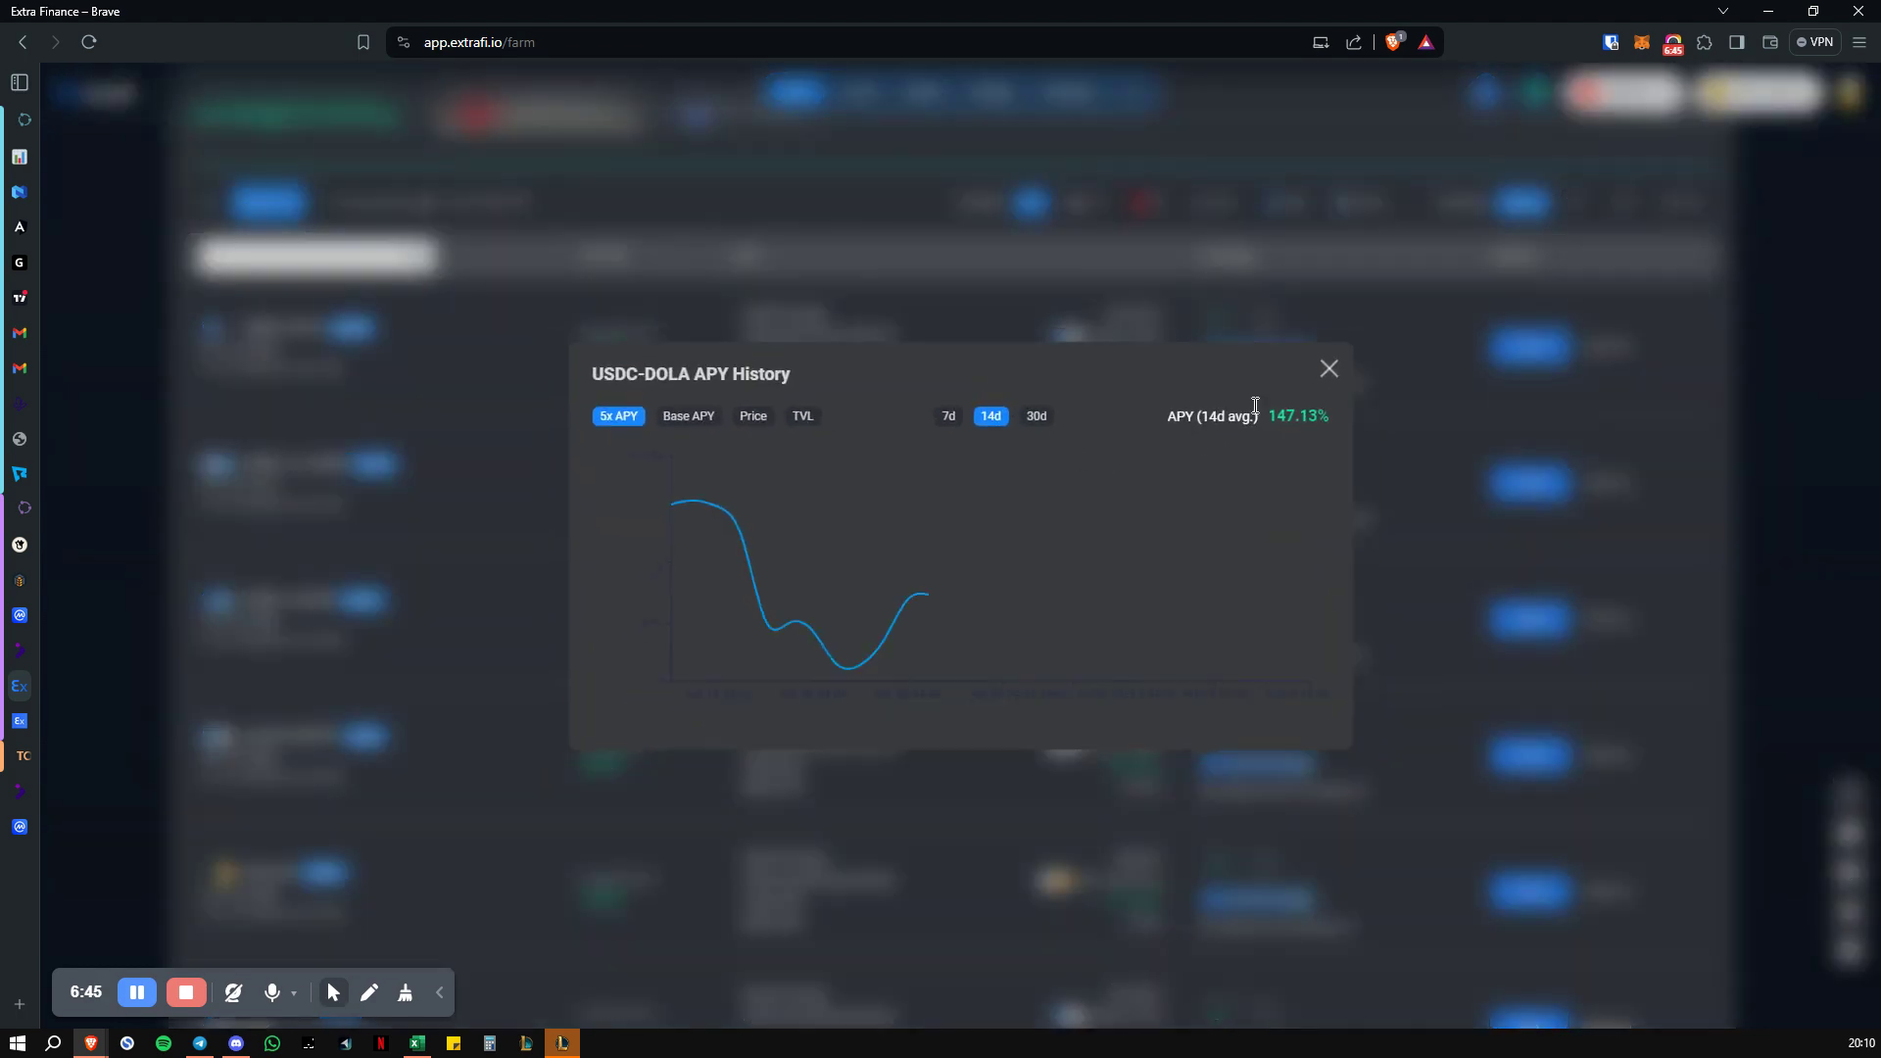
pyautogui.click(1036, 417)
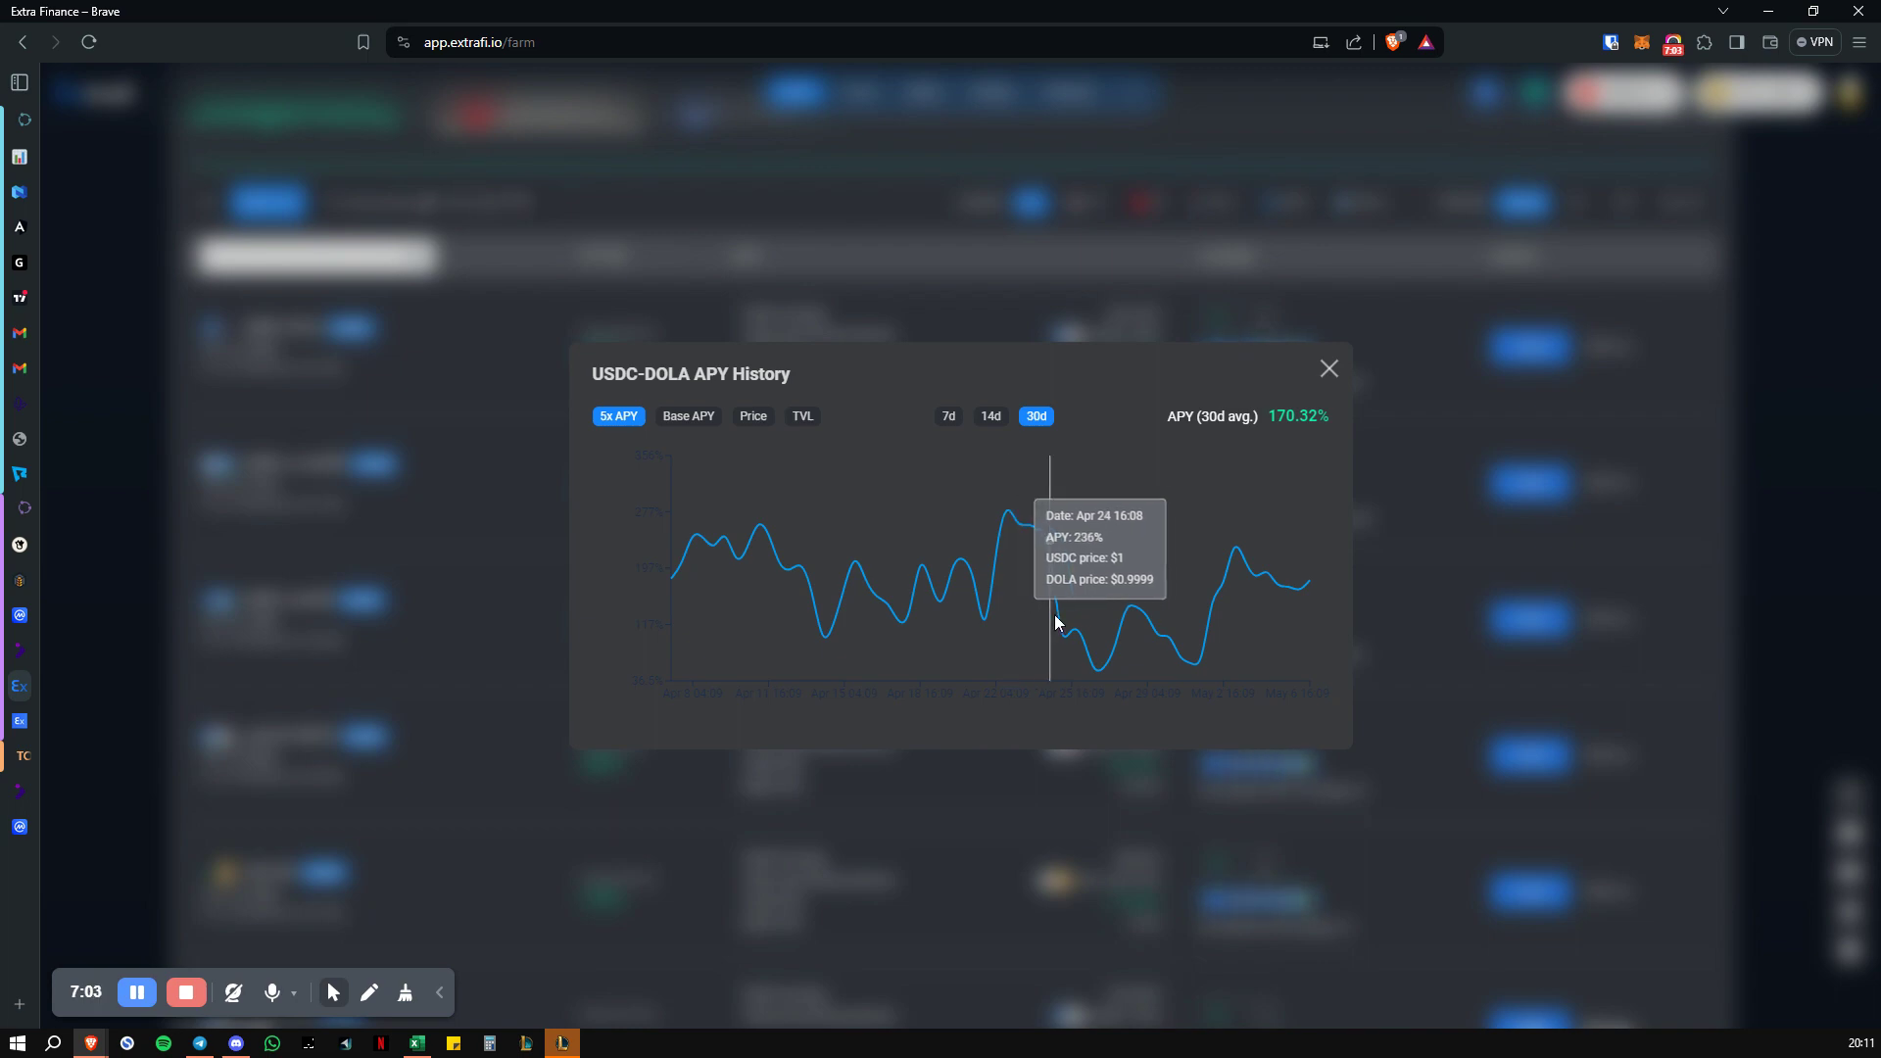
pyautogui.click(1324, 374)
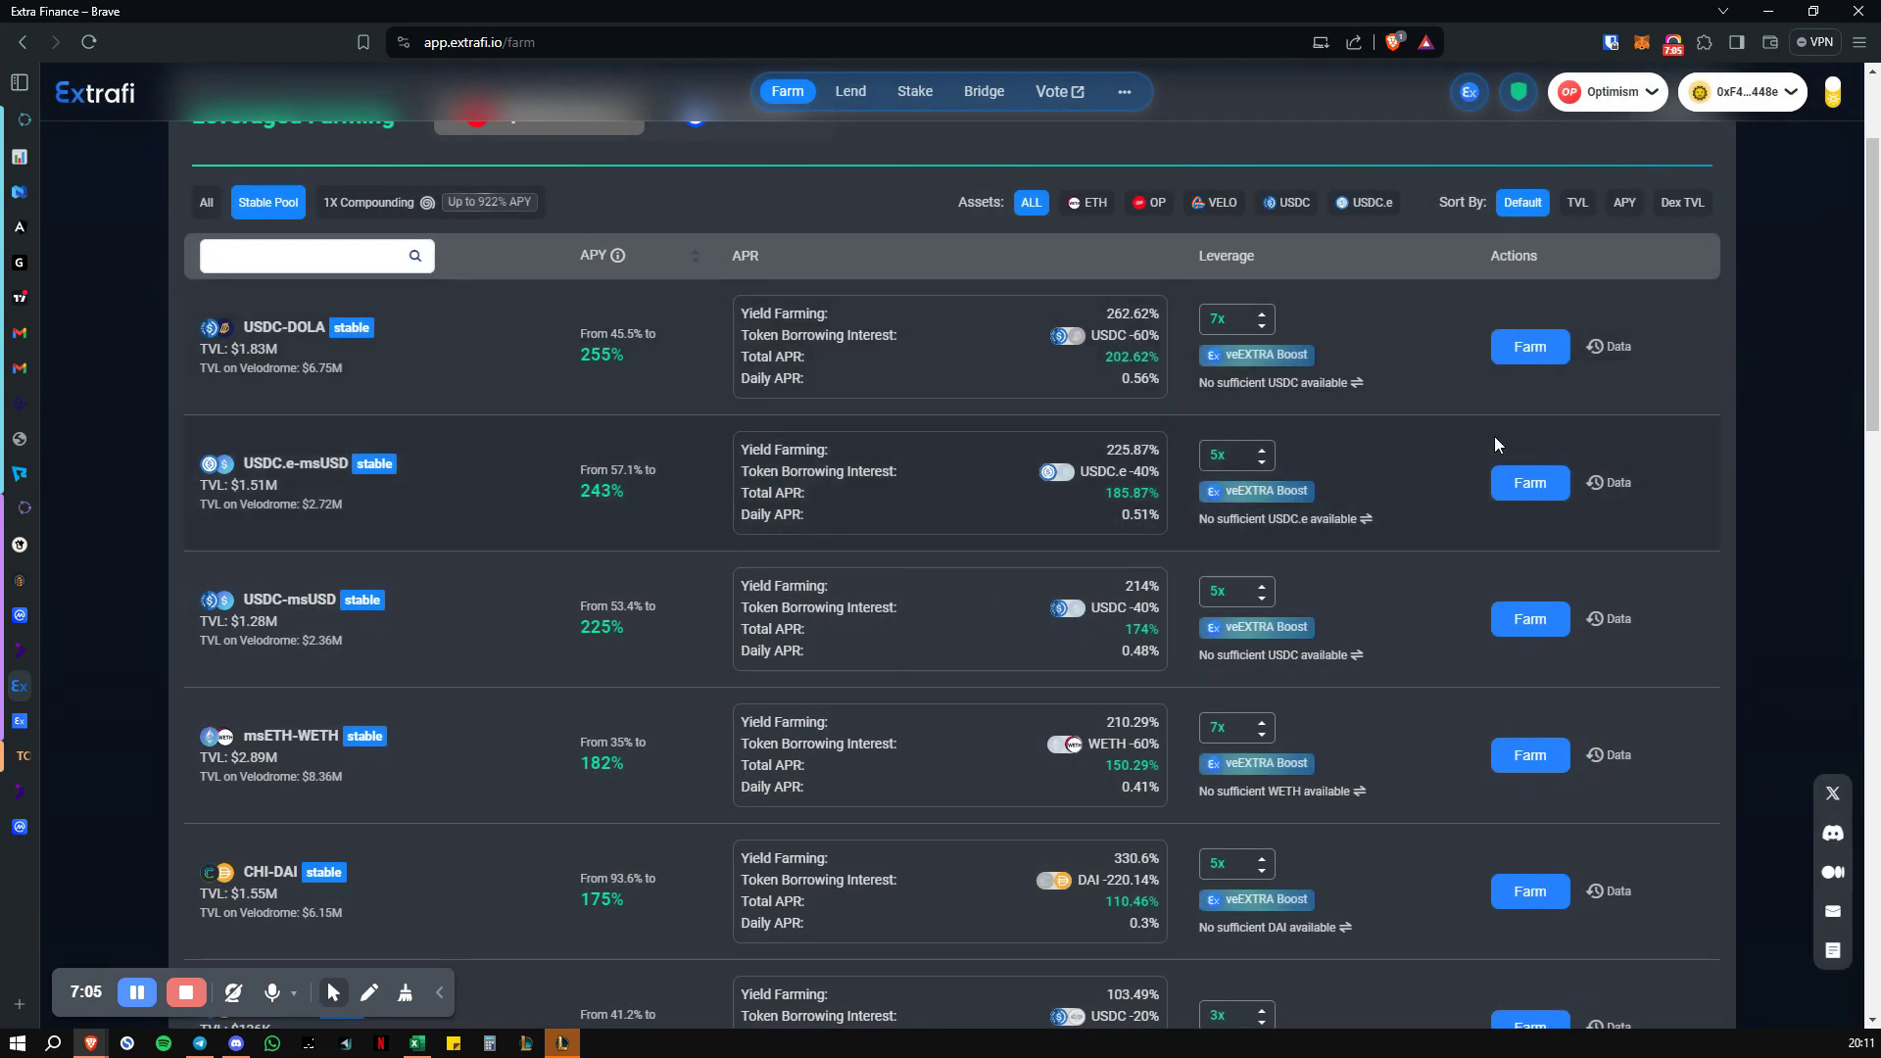
# Browse further down the stable pool list and check the APY history of the USDT-LUSD pool
pyautogui.scroll(-5, 1493, 445)
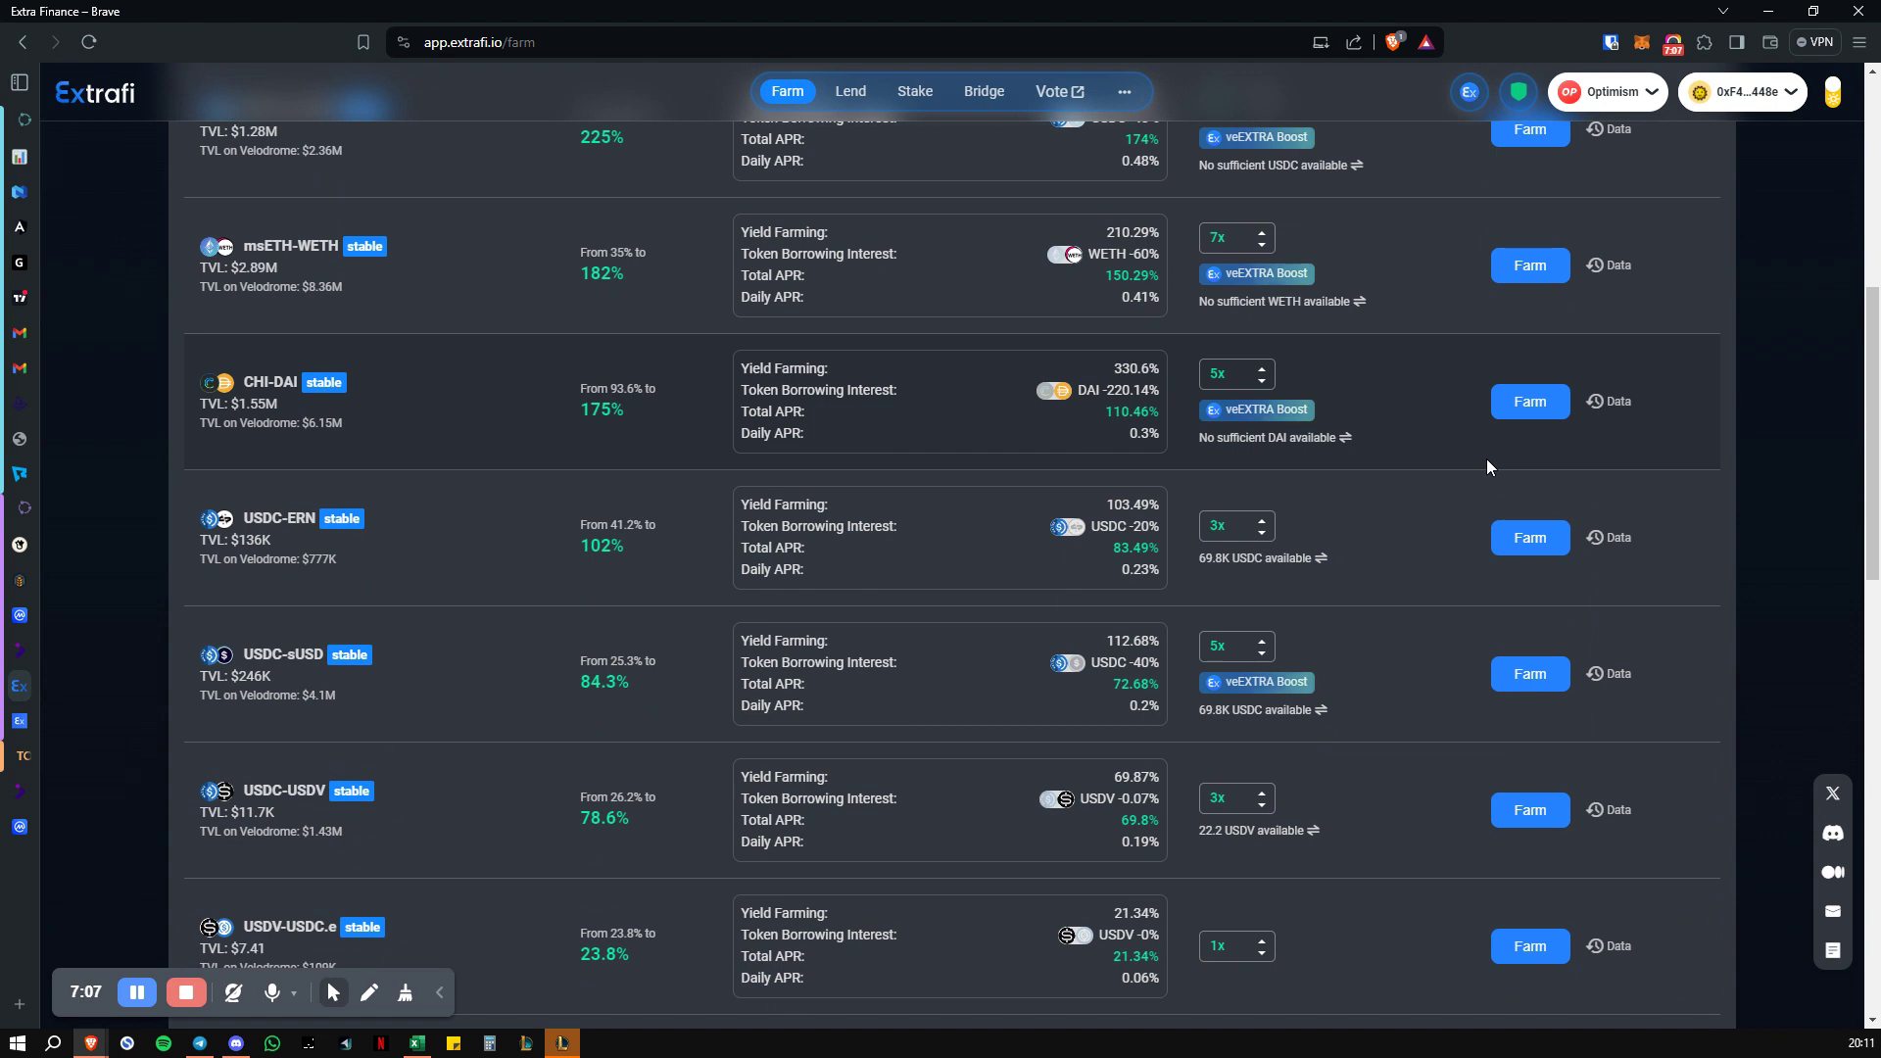
pyautogui.scroll(-5, 1473, 468)
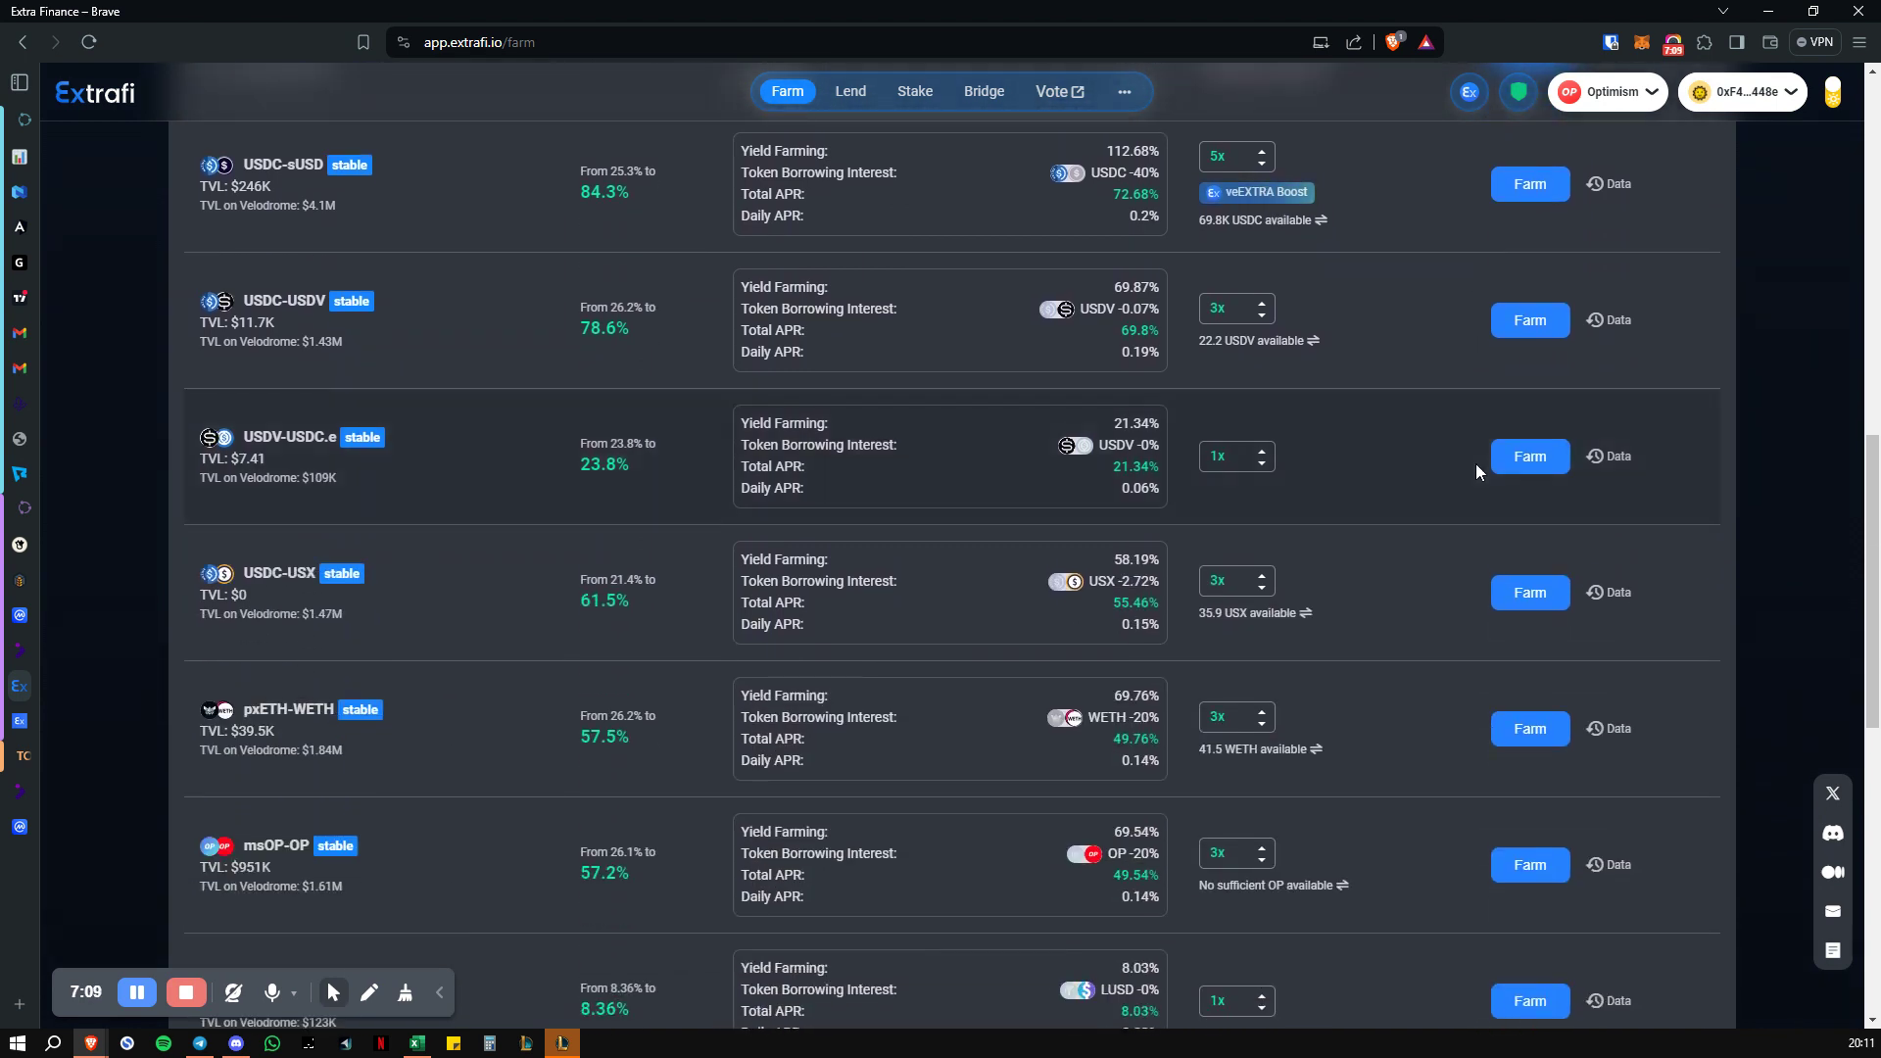
pyautogui.scroll(-2, 1475, 463)
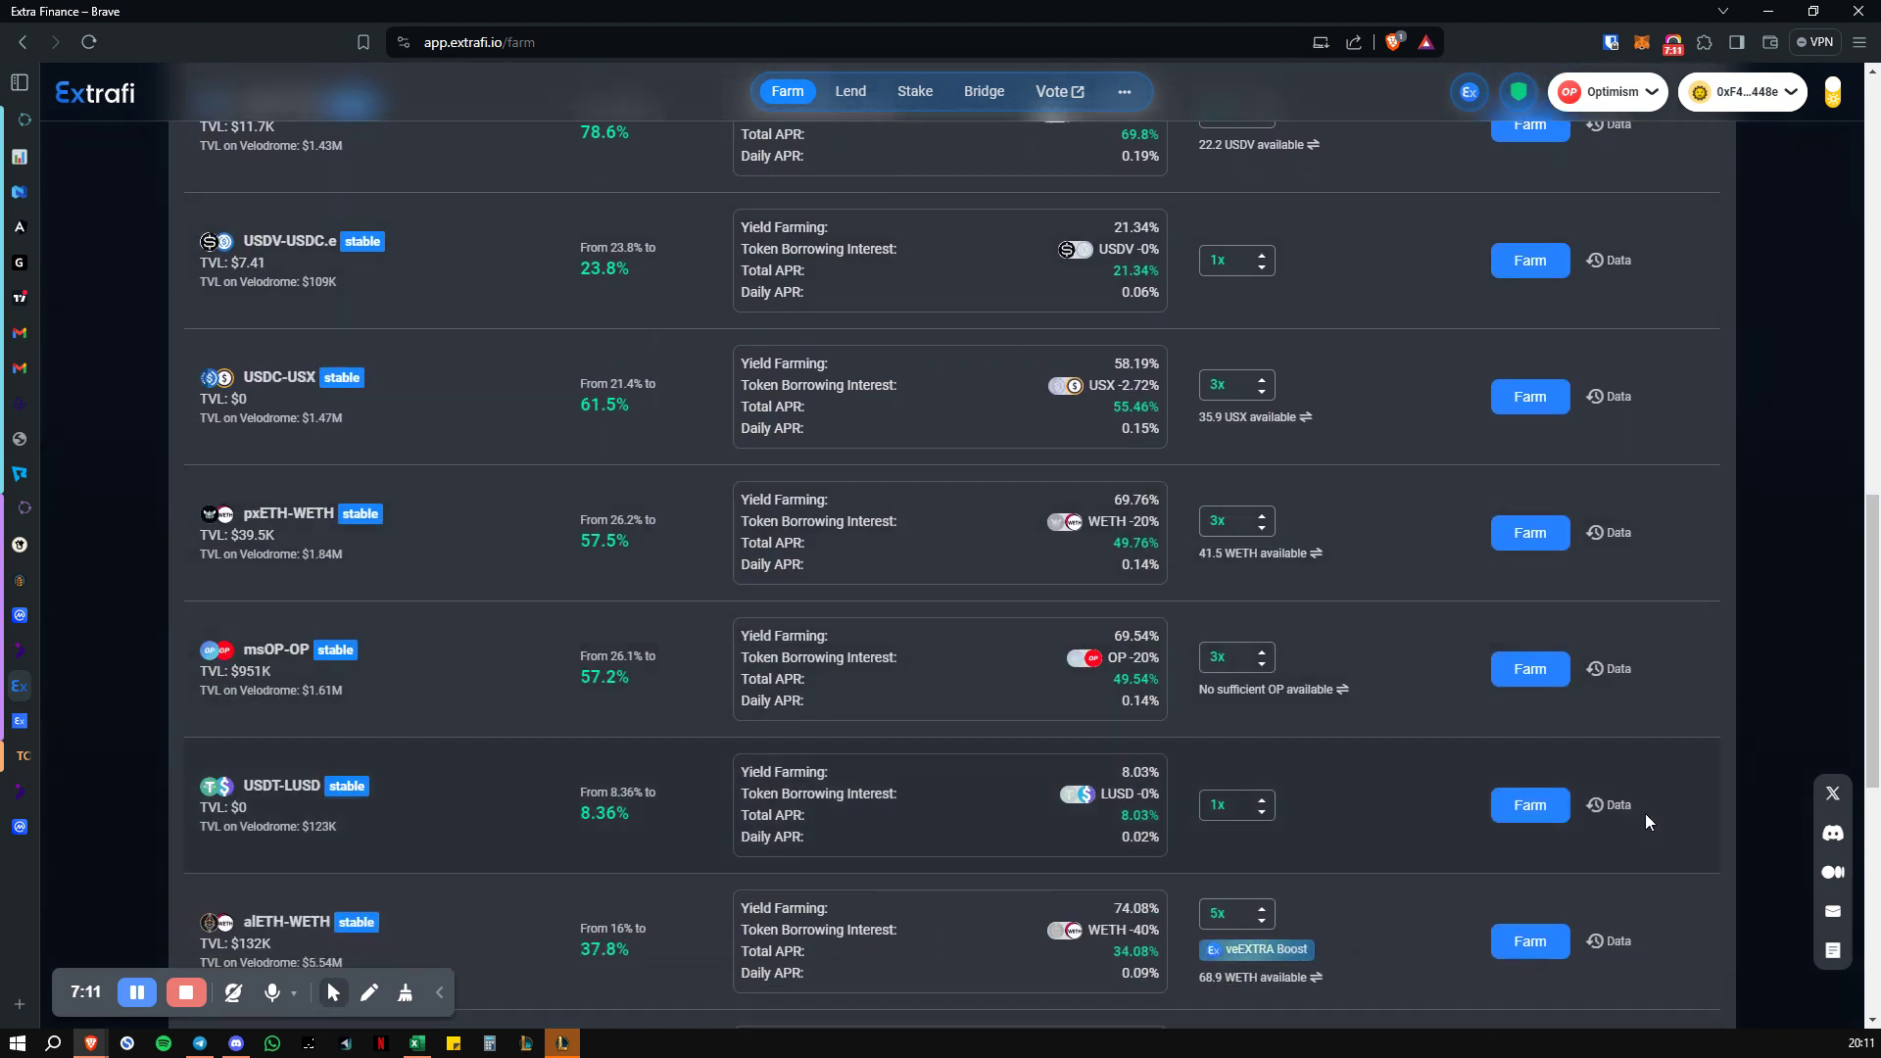
pyautogui.click(1615, 805)
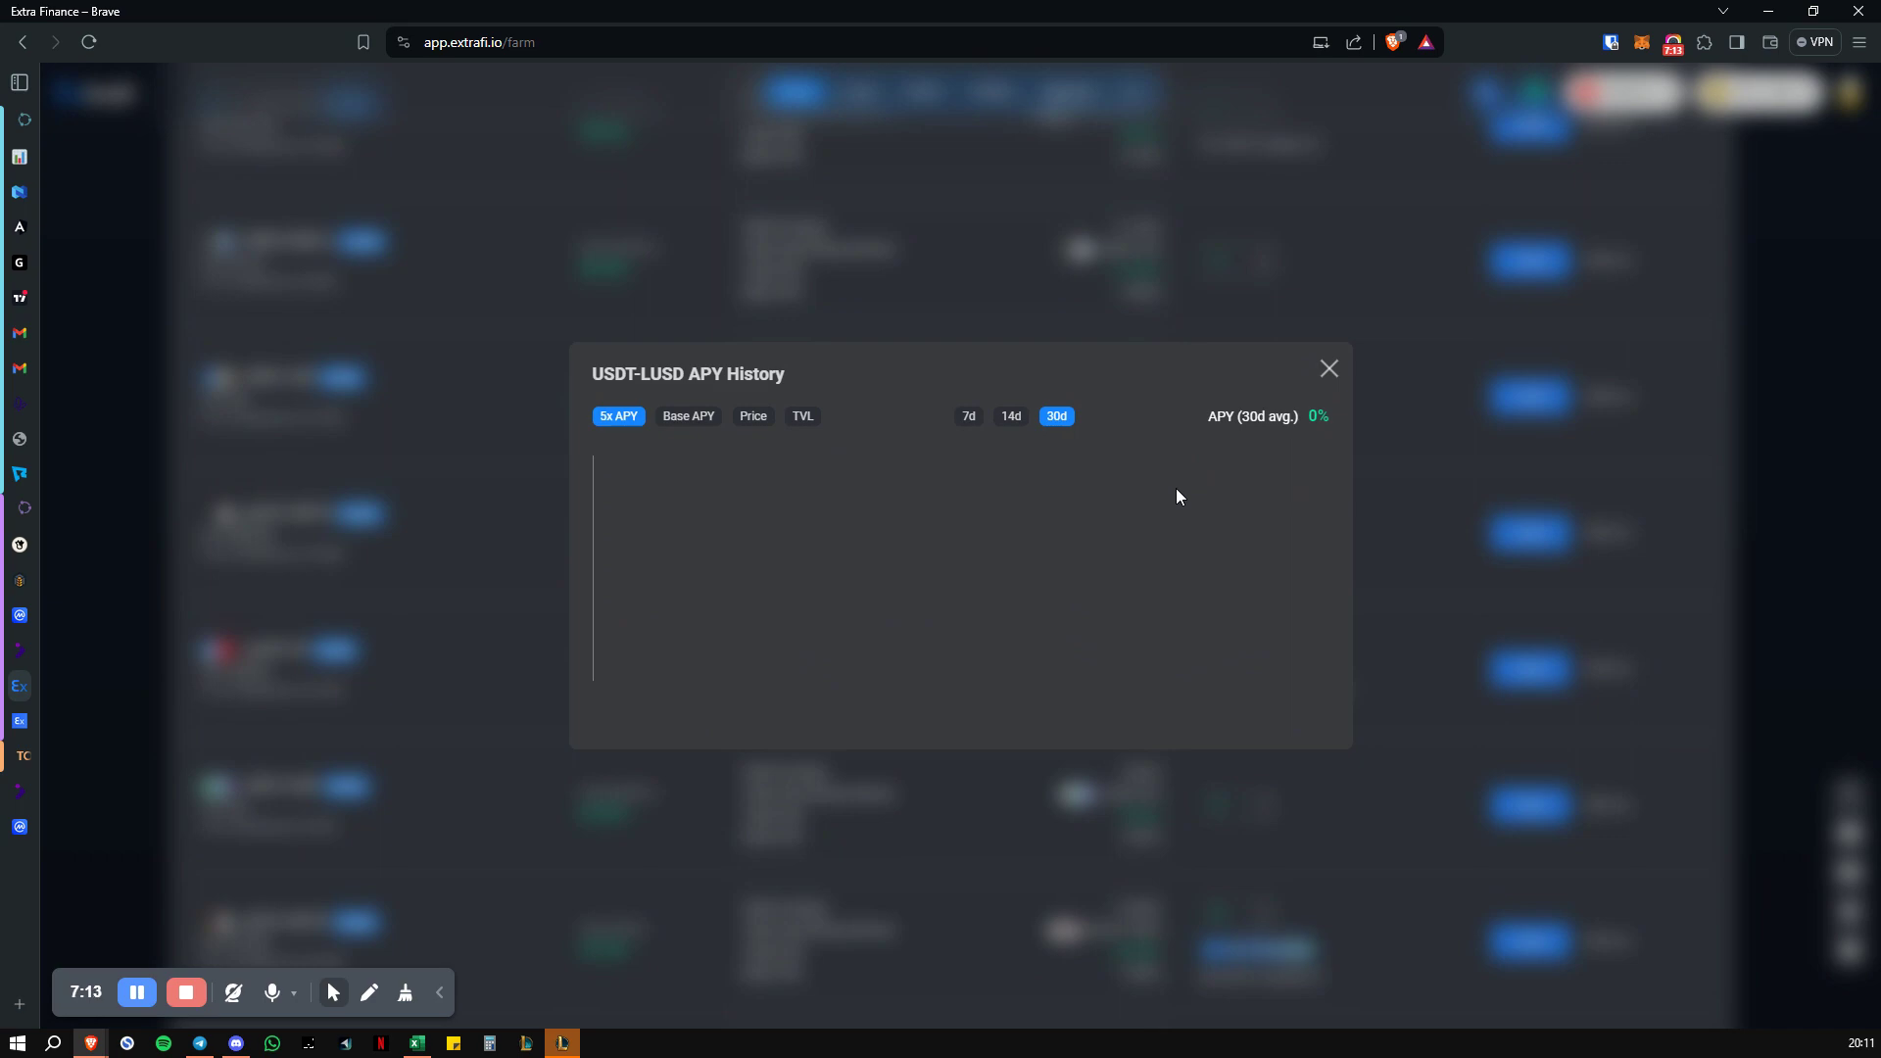
pyautogui.click(1328, 369)
# View the 30-day APY history of the CHI-DAI pool, close it and return to the start of the pool list
pyautogui.scroll(4, 1386, 490)
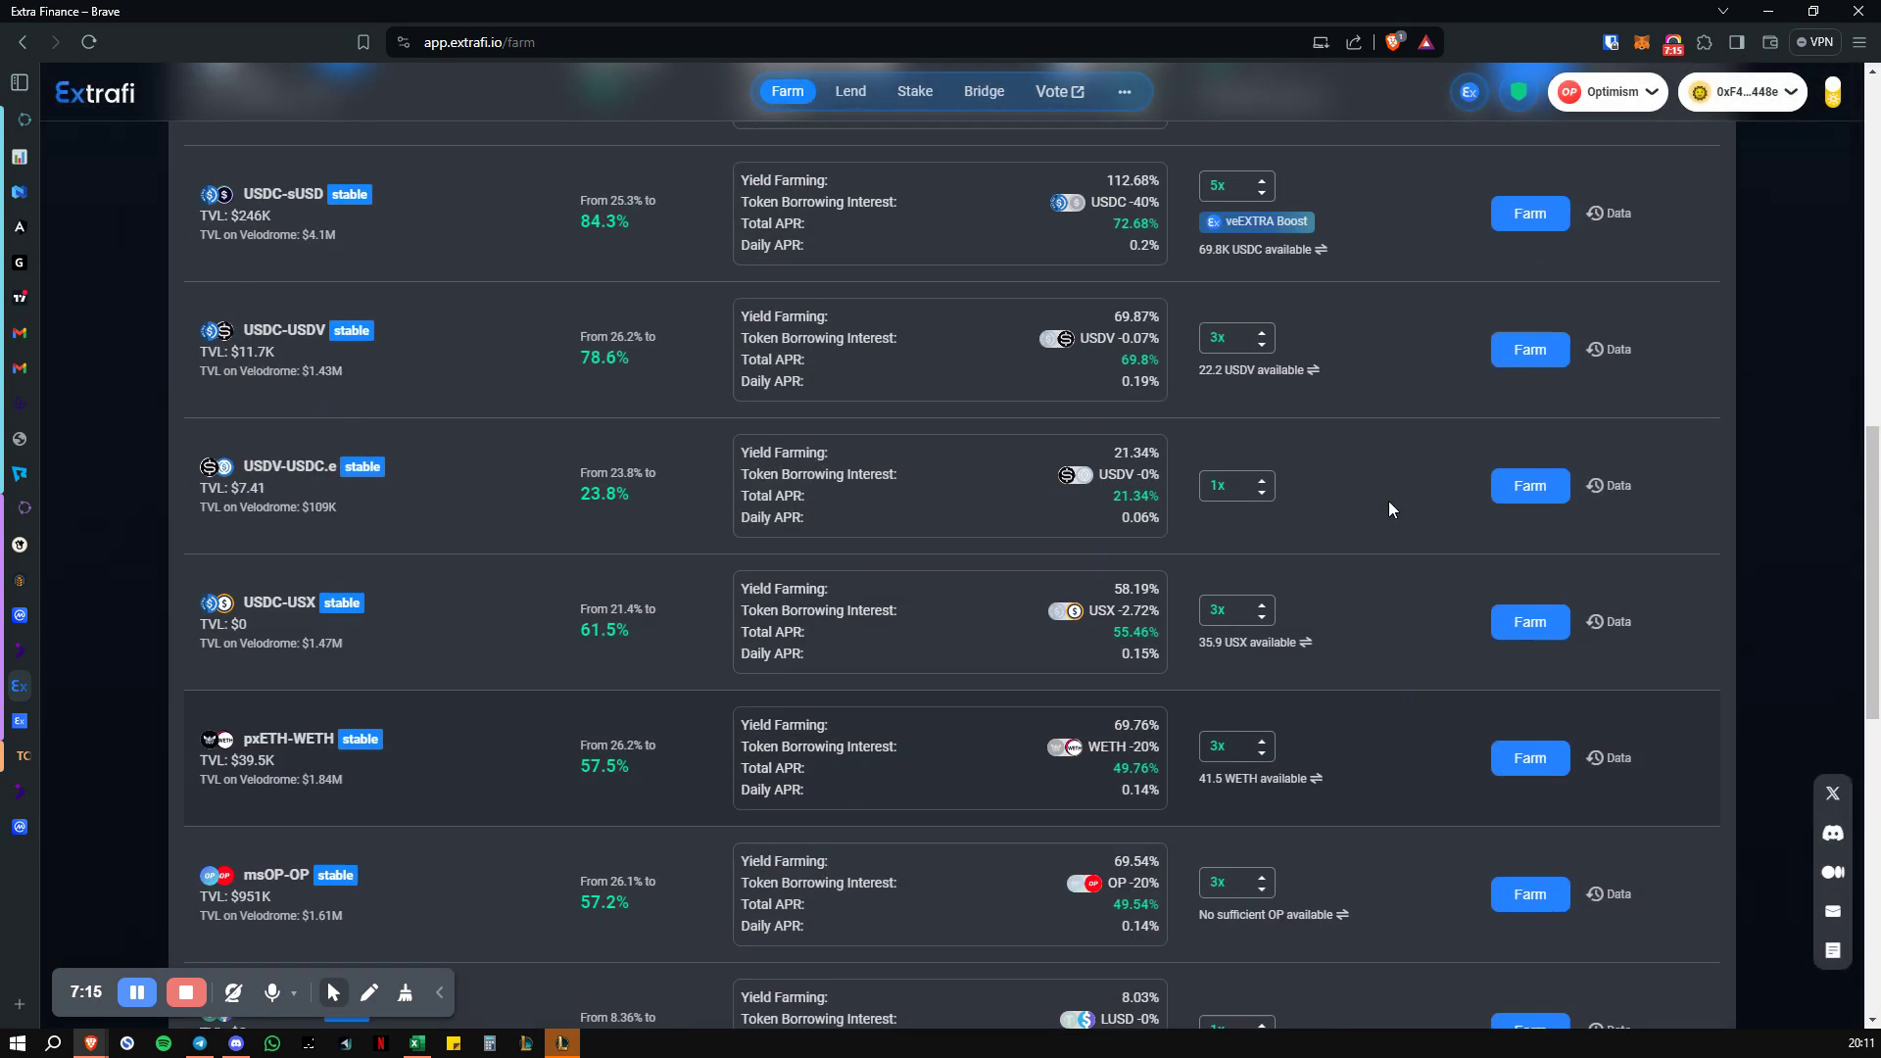
pyautogui.scroll(4, 1390, 504)
pyautogui.click(1610, 500)
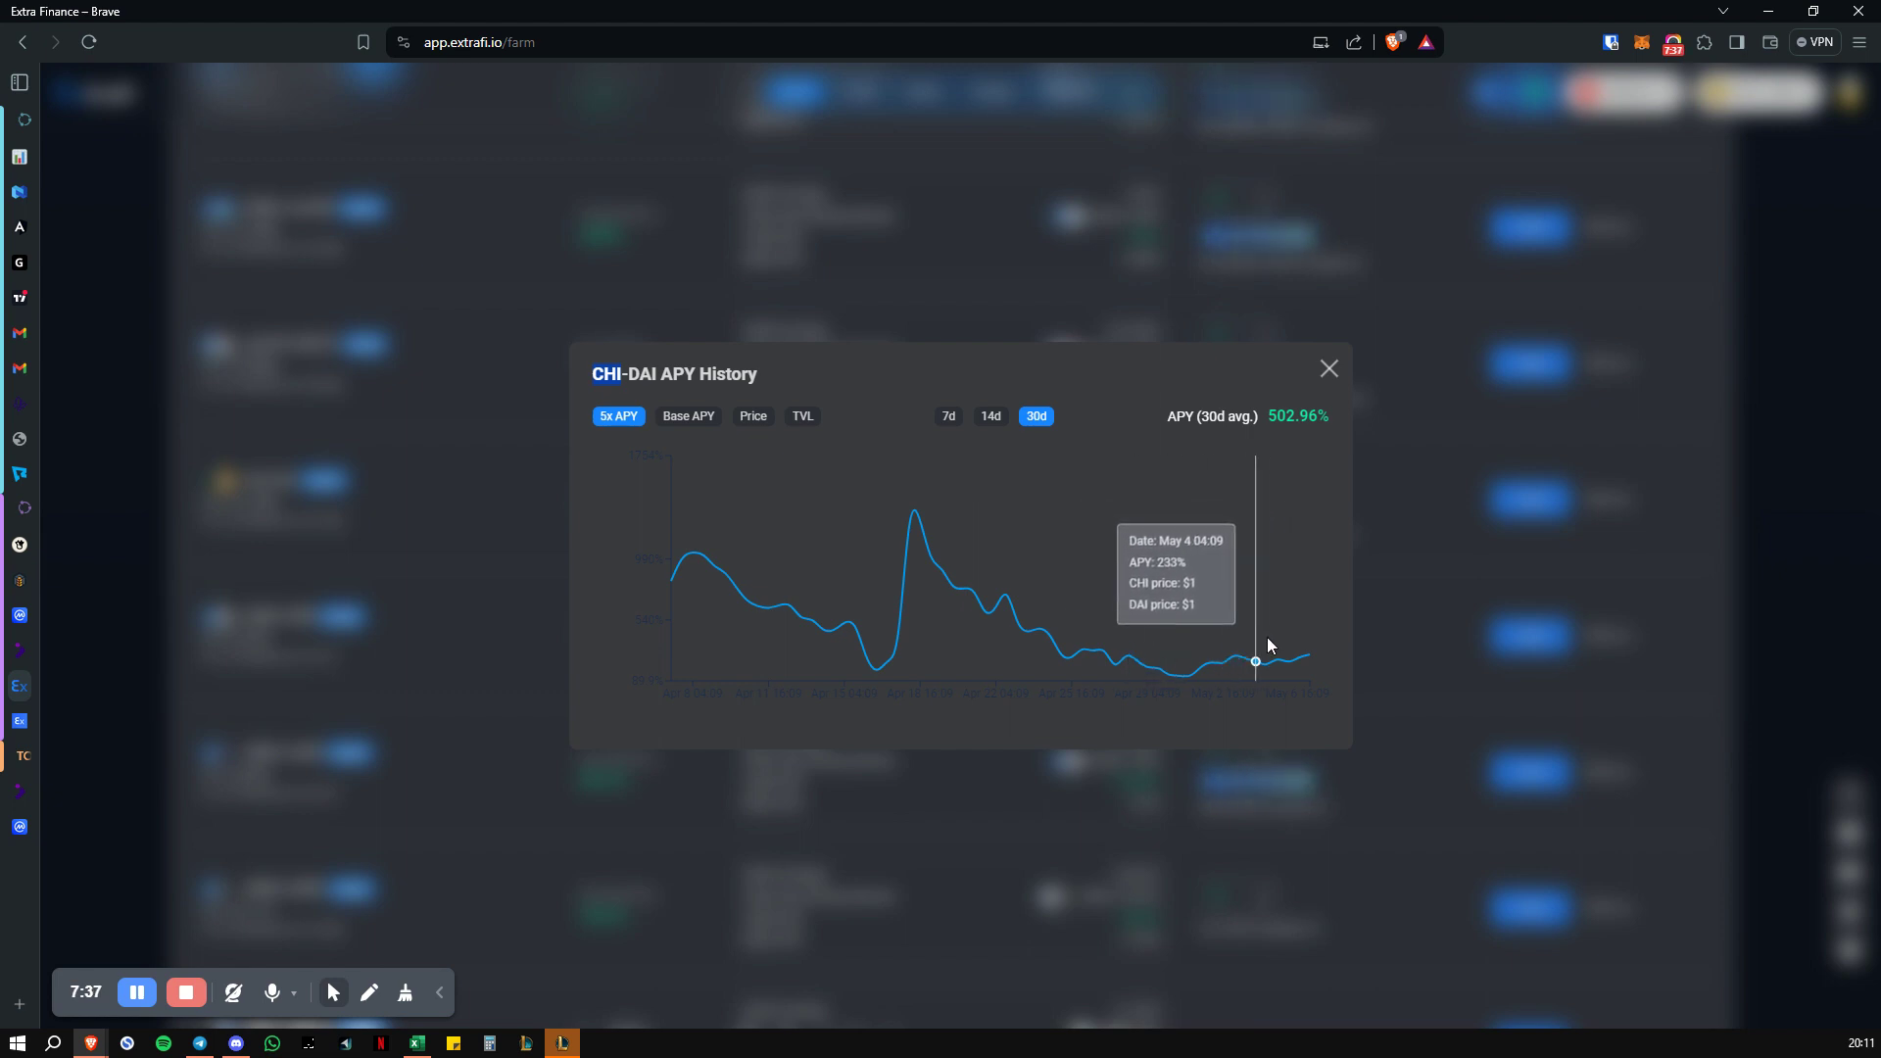
pyautogui.click(1329, 370)
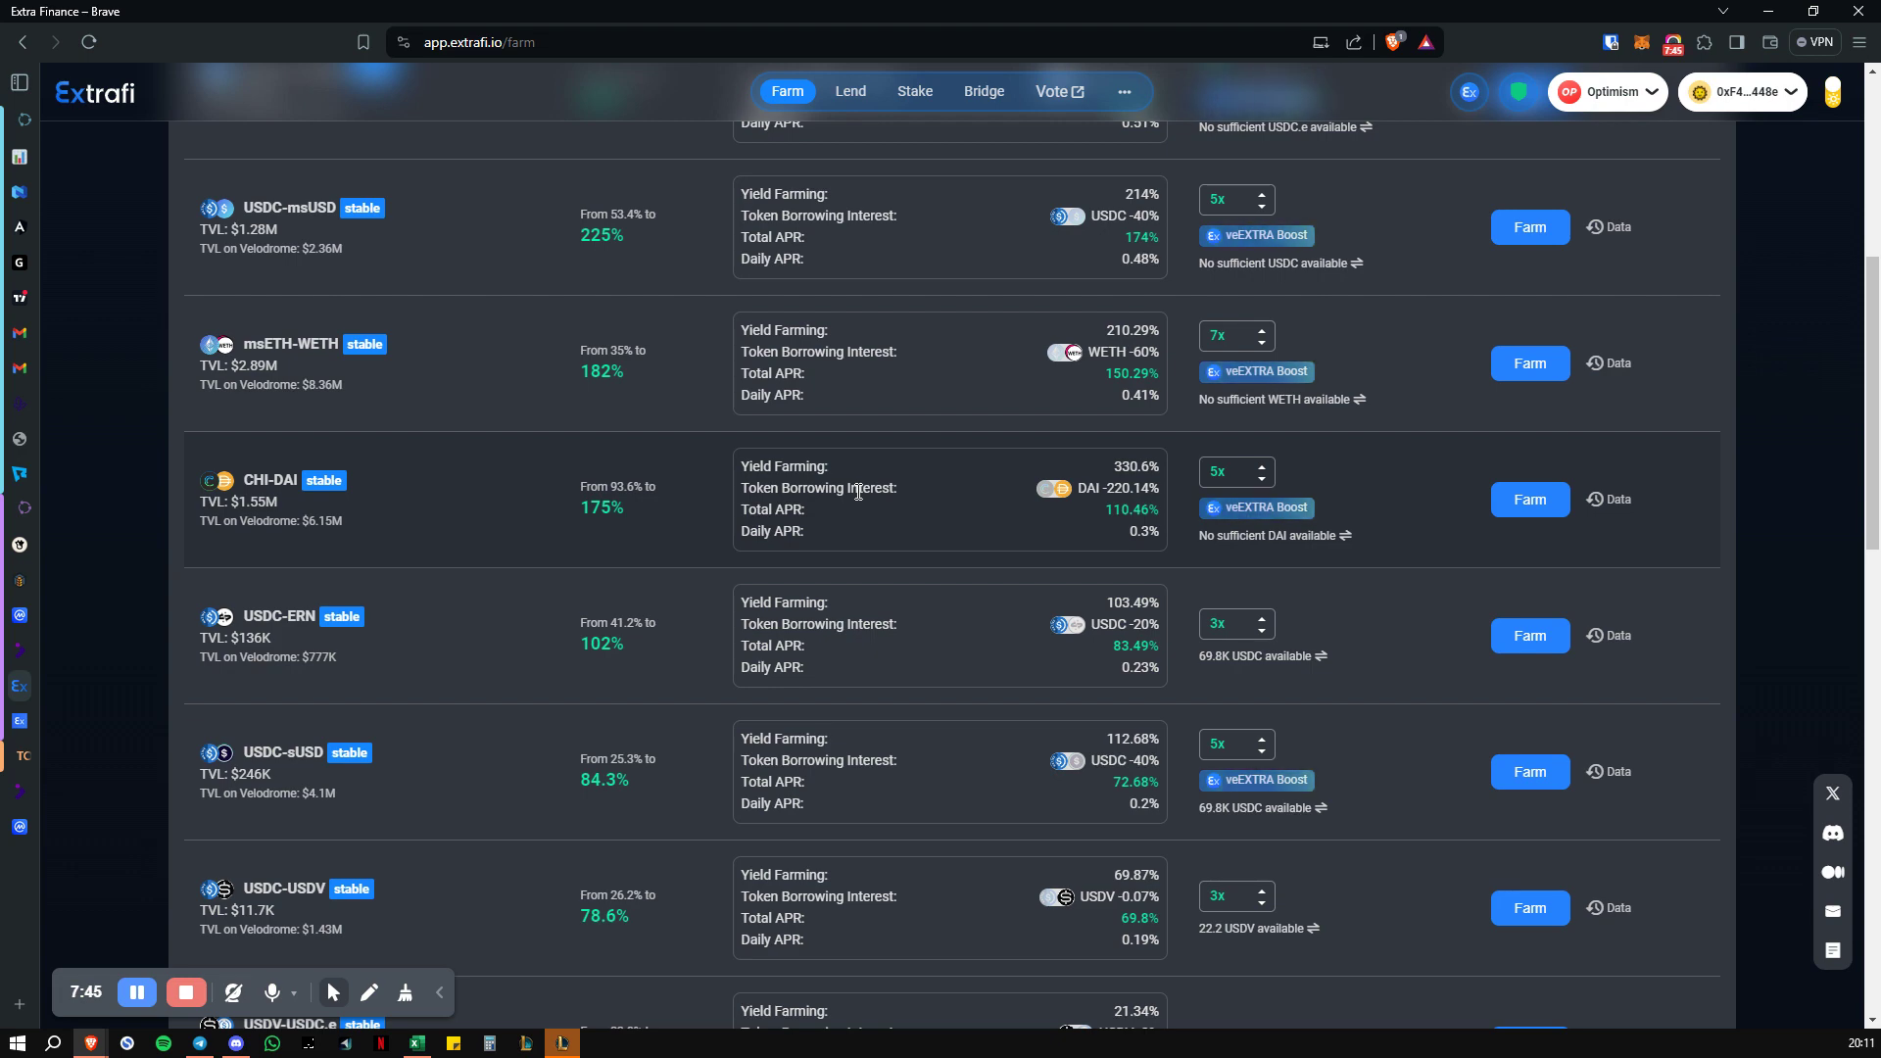
pyautogui.scroll(6, 858, 489)
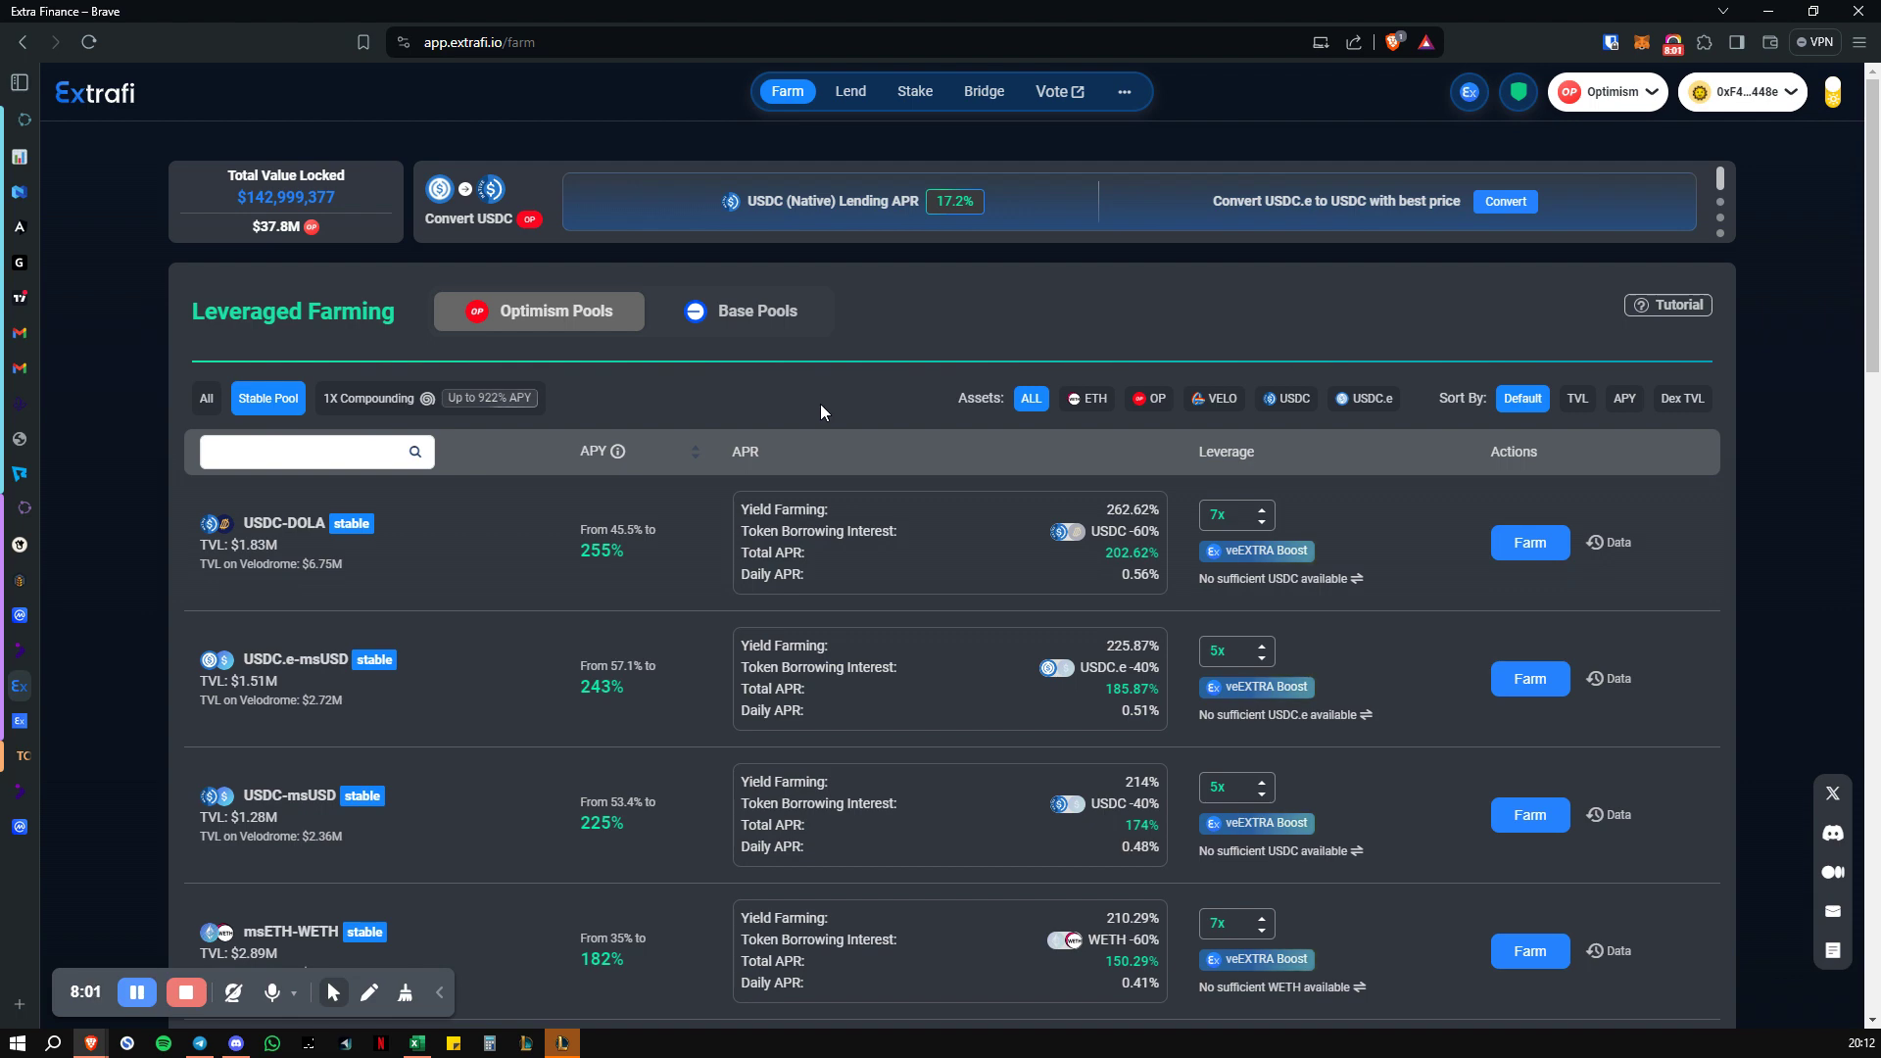
# Switch to the Extra Finance docs and look through the lending introduction and the lending how-to guide
pyautogui.click(18, 723)
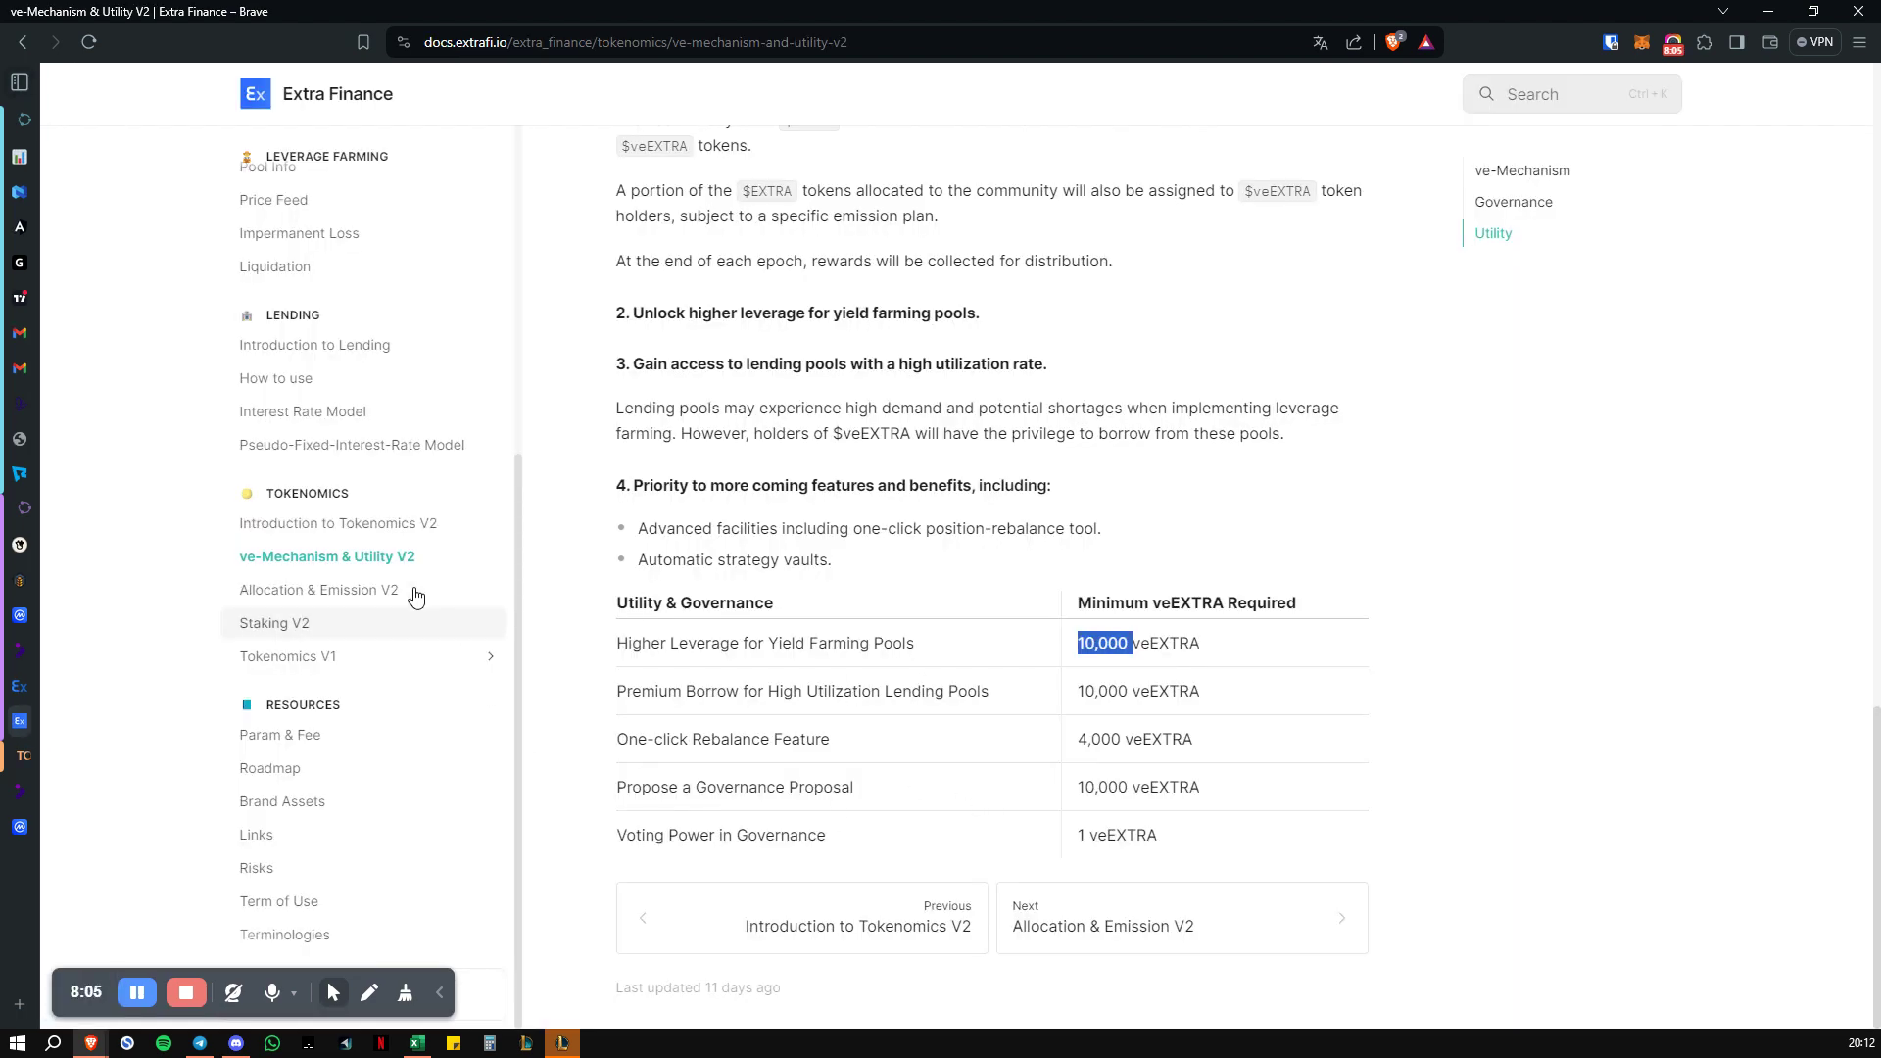
pyautogui.click(355, 365)
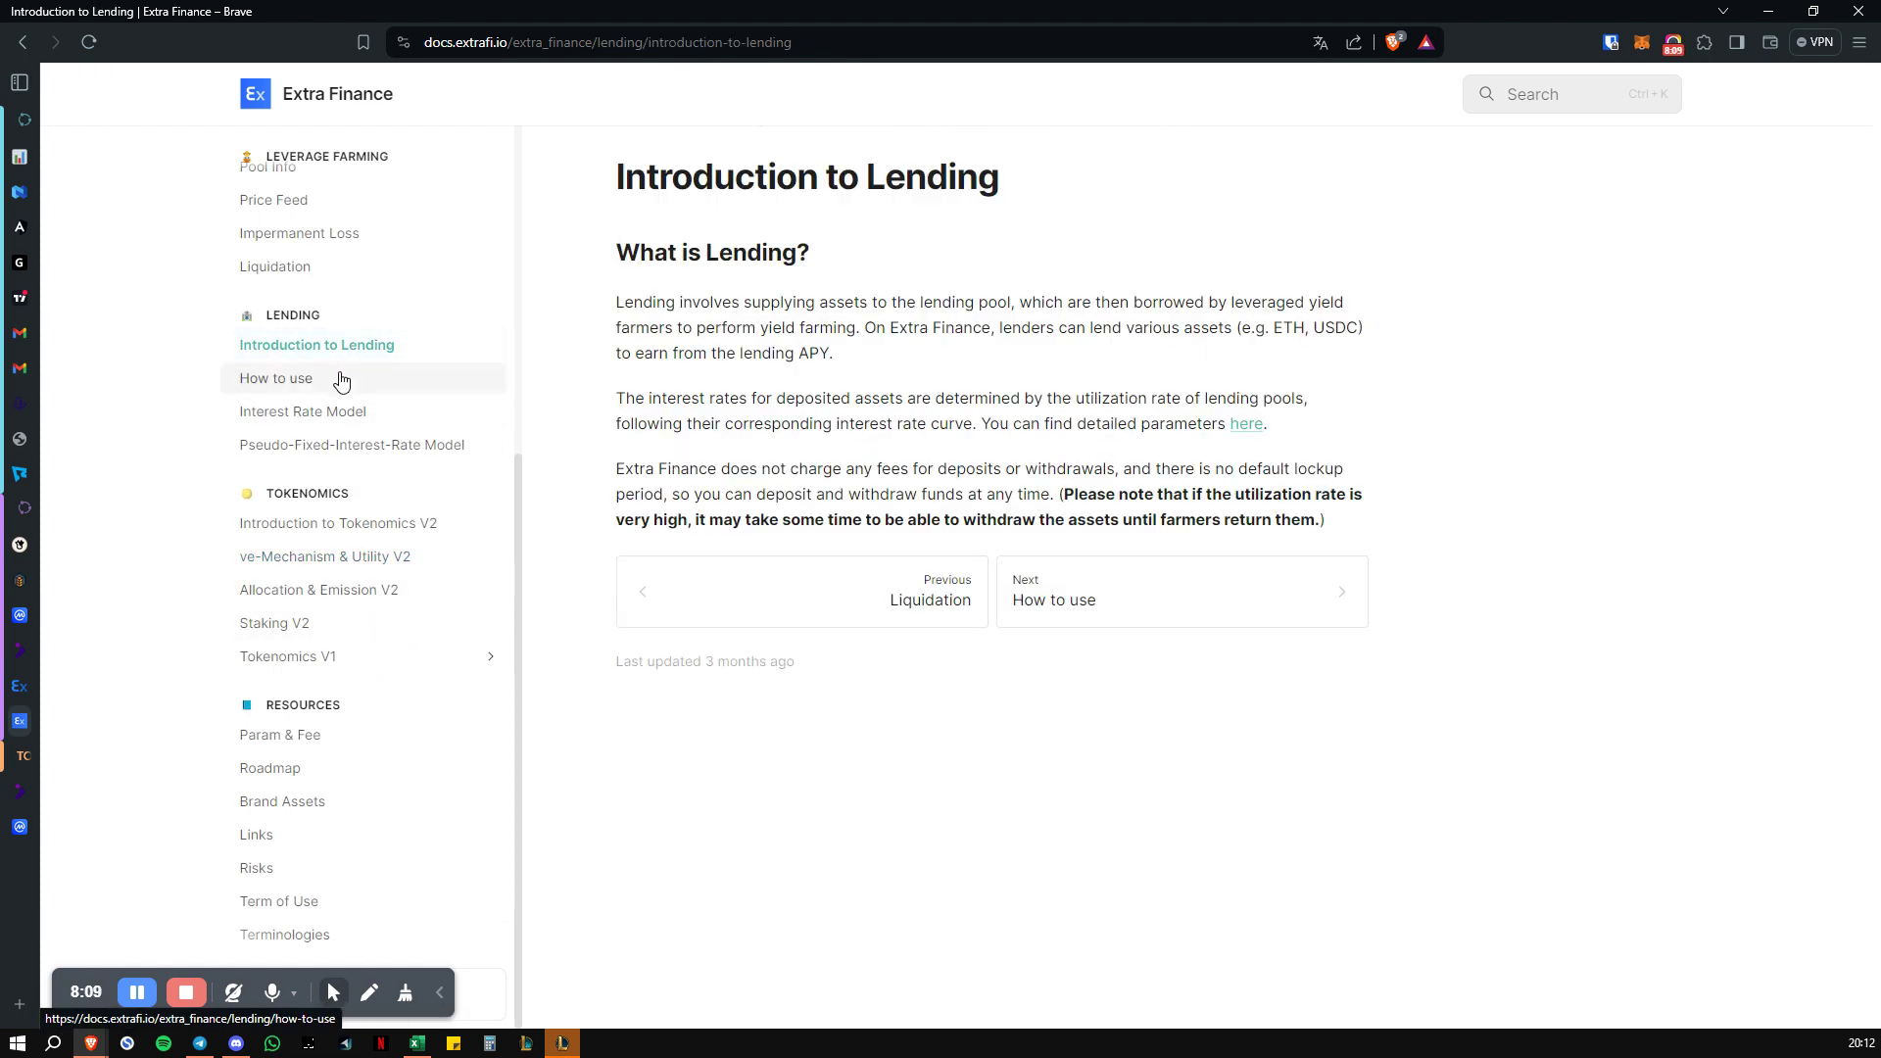
pyautogui.click(341, 387)
pyautogui.scroll(-10, 650, 525)
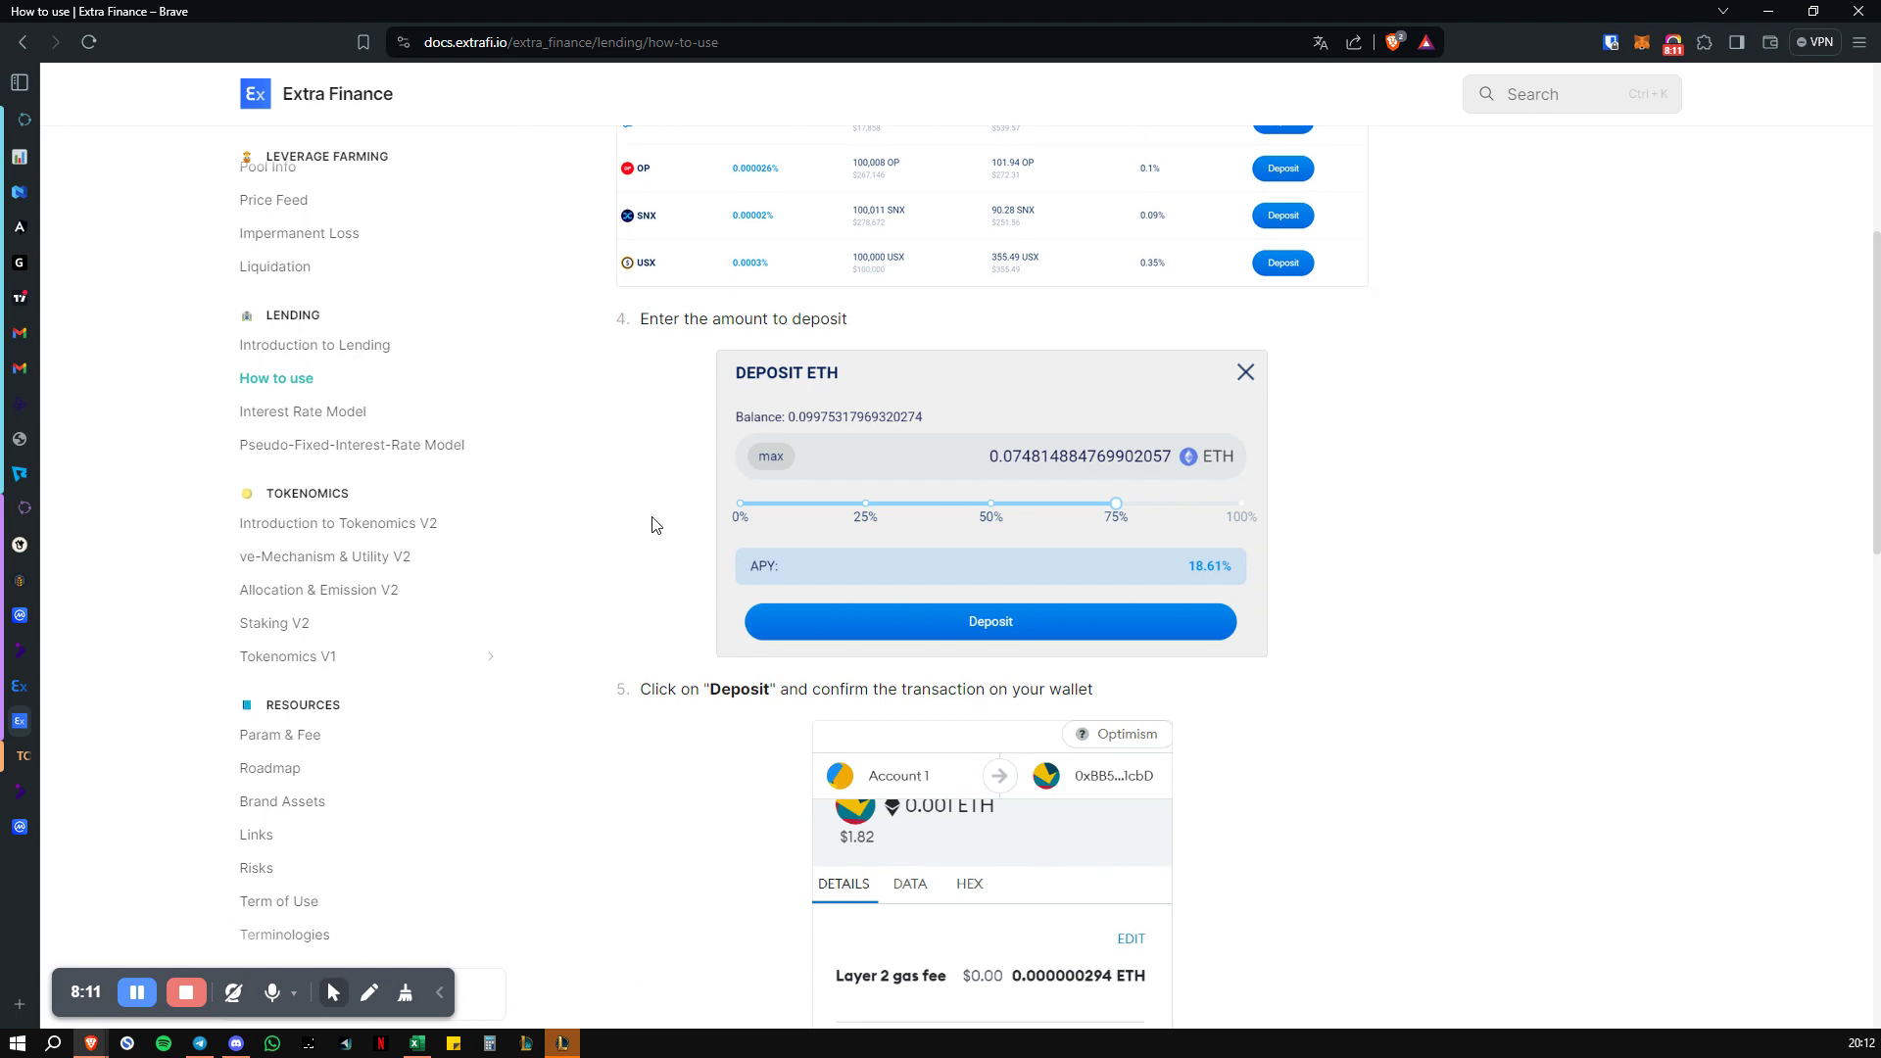
pyautogui.scroll(5, 281, 224)
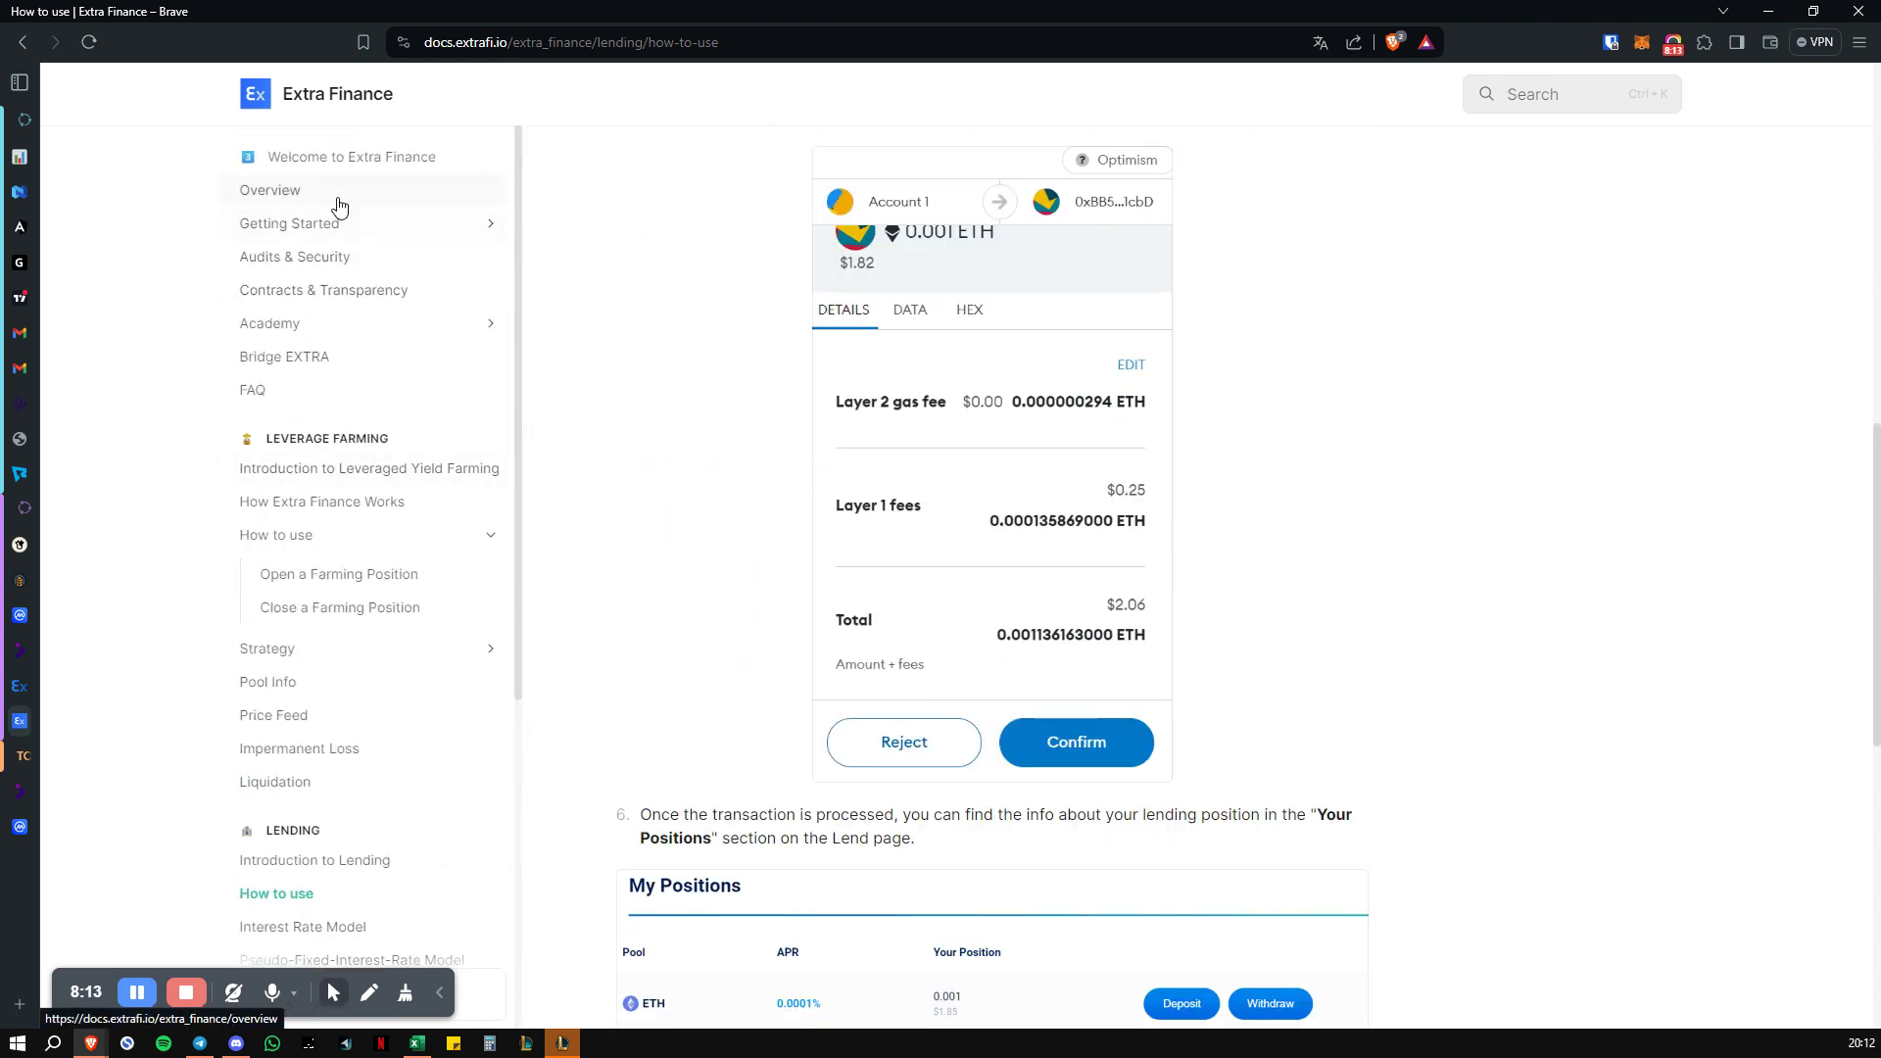
# Look through the Overview and Getting Started docs pages and read the core features on the Welcome to Extra Finance page
pyautogui.click(294, 196)
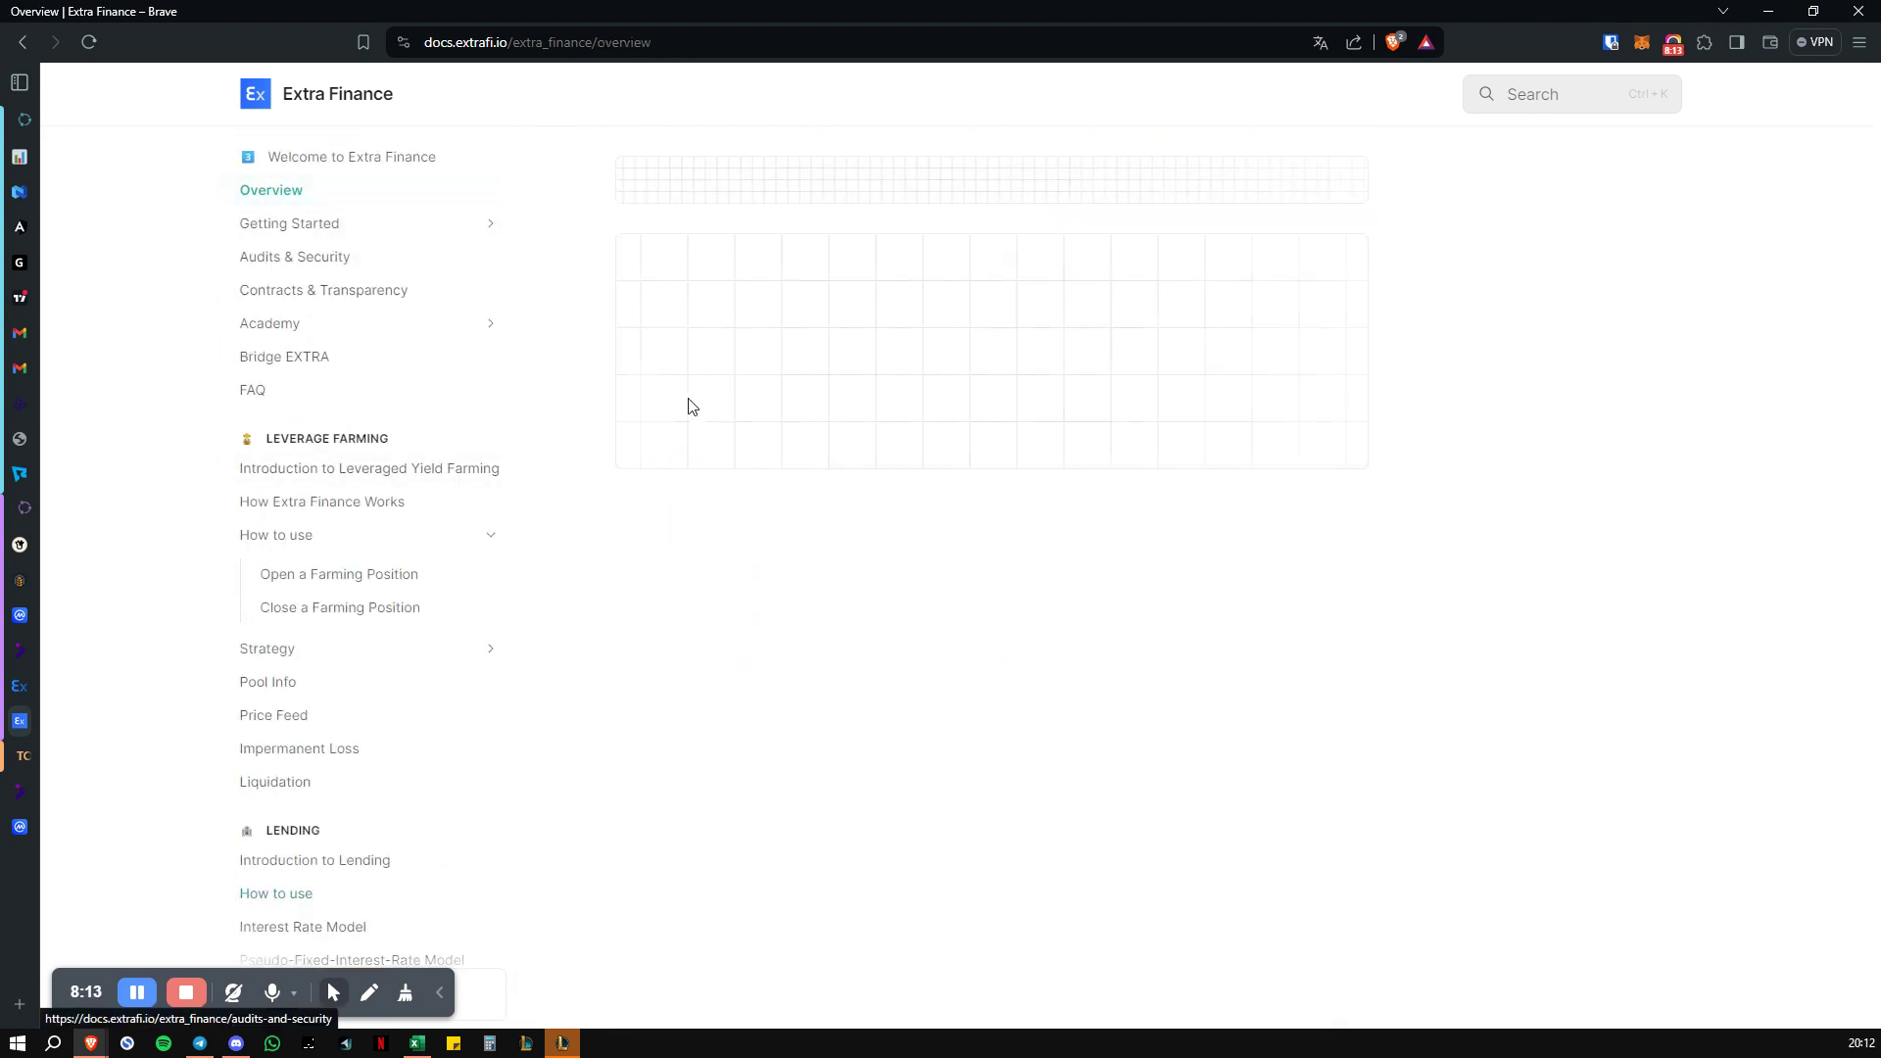
pyautogui.click(361, 229)
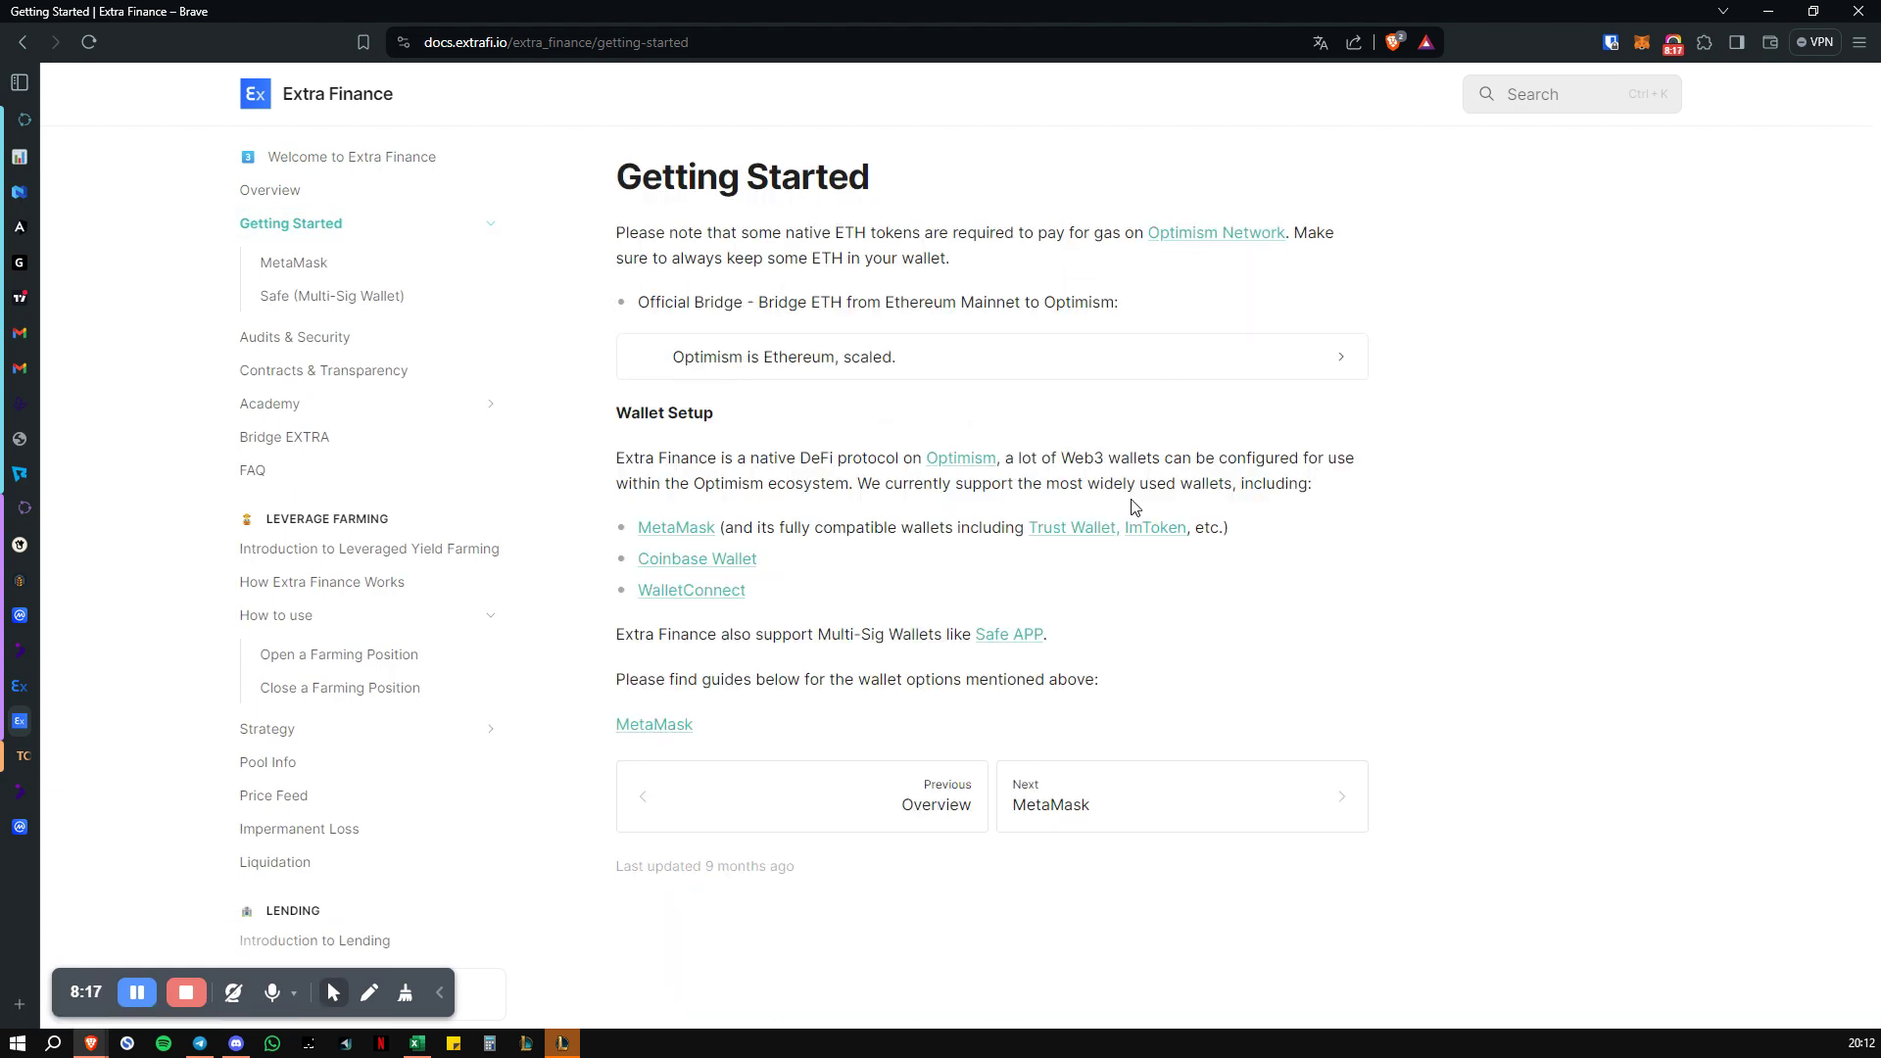
pyautogui.click(324, 159)
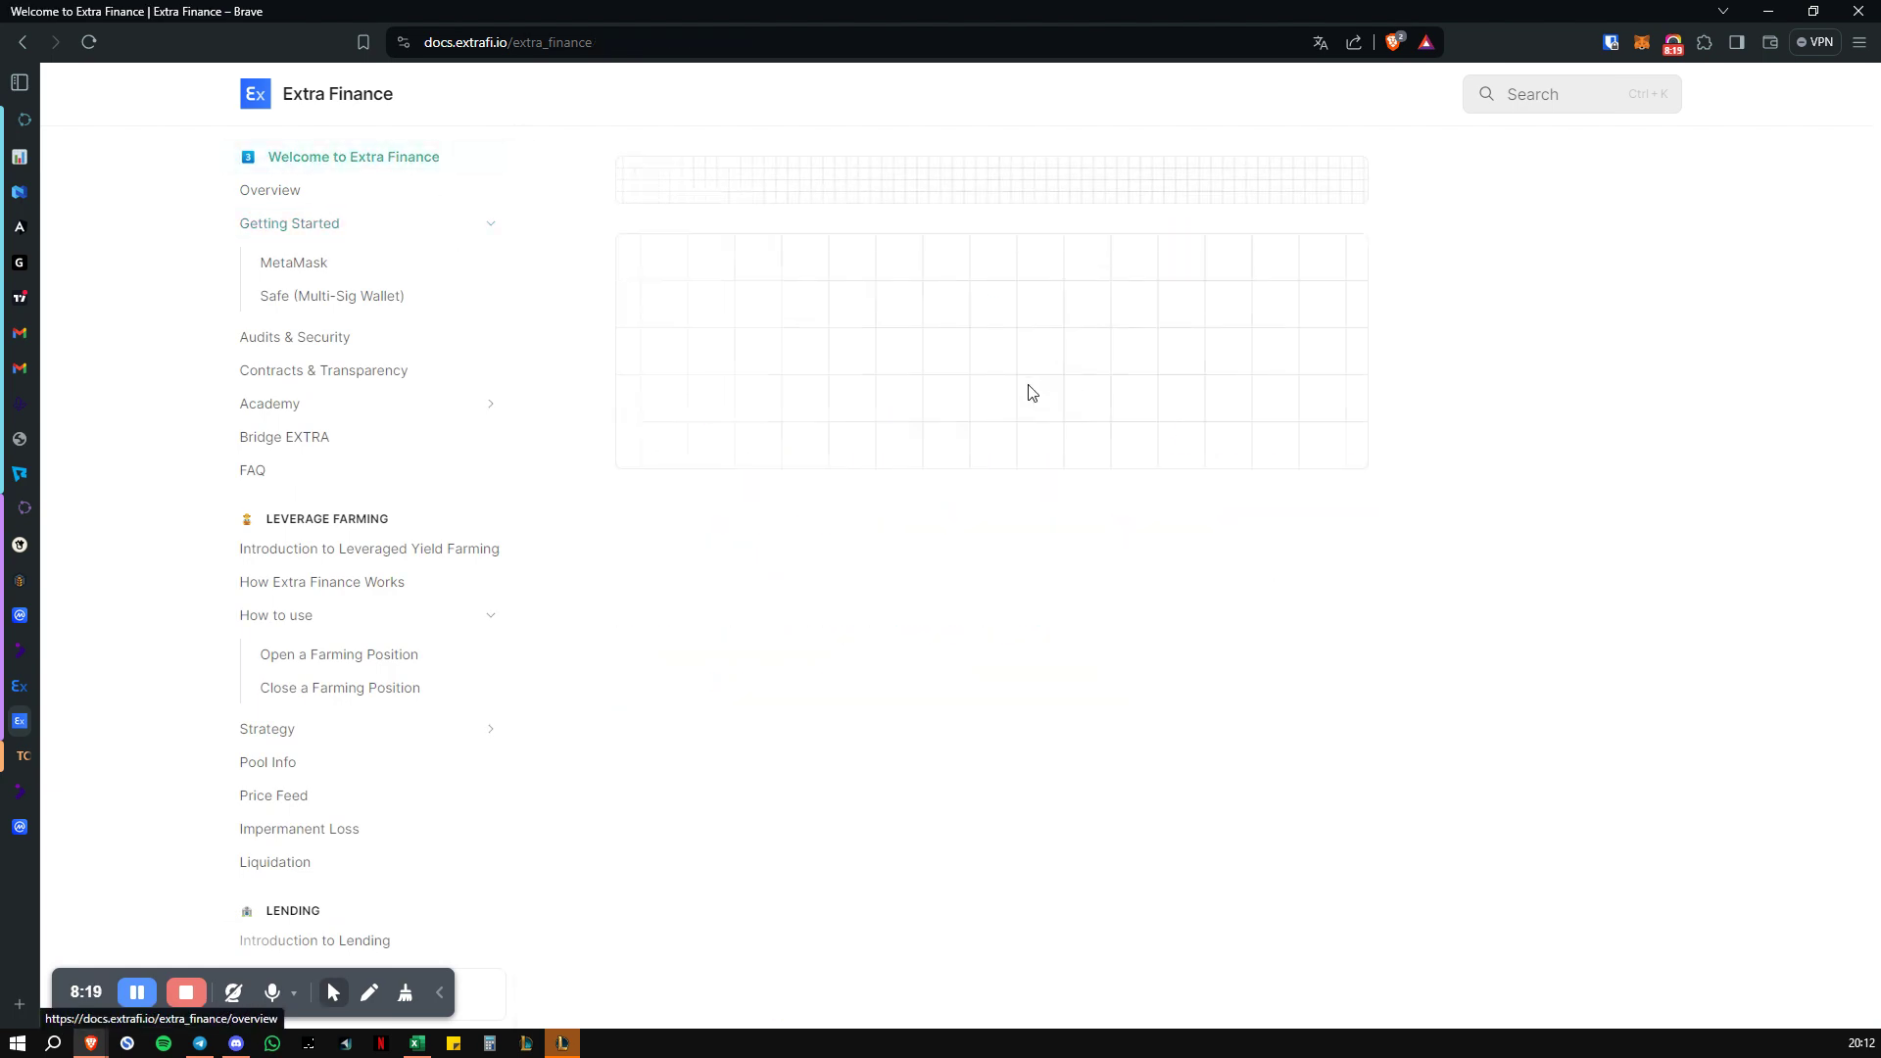
pyautogui.scroll(-8, 1028, 392)
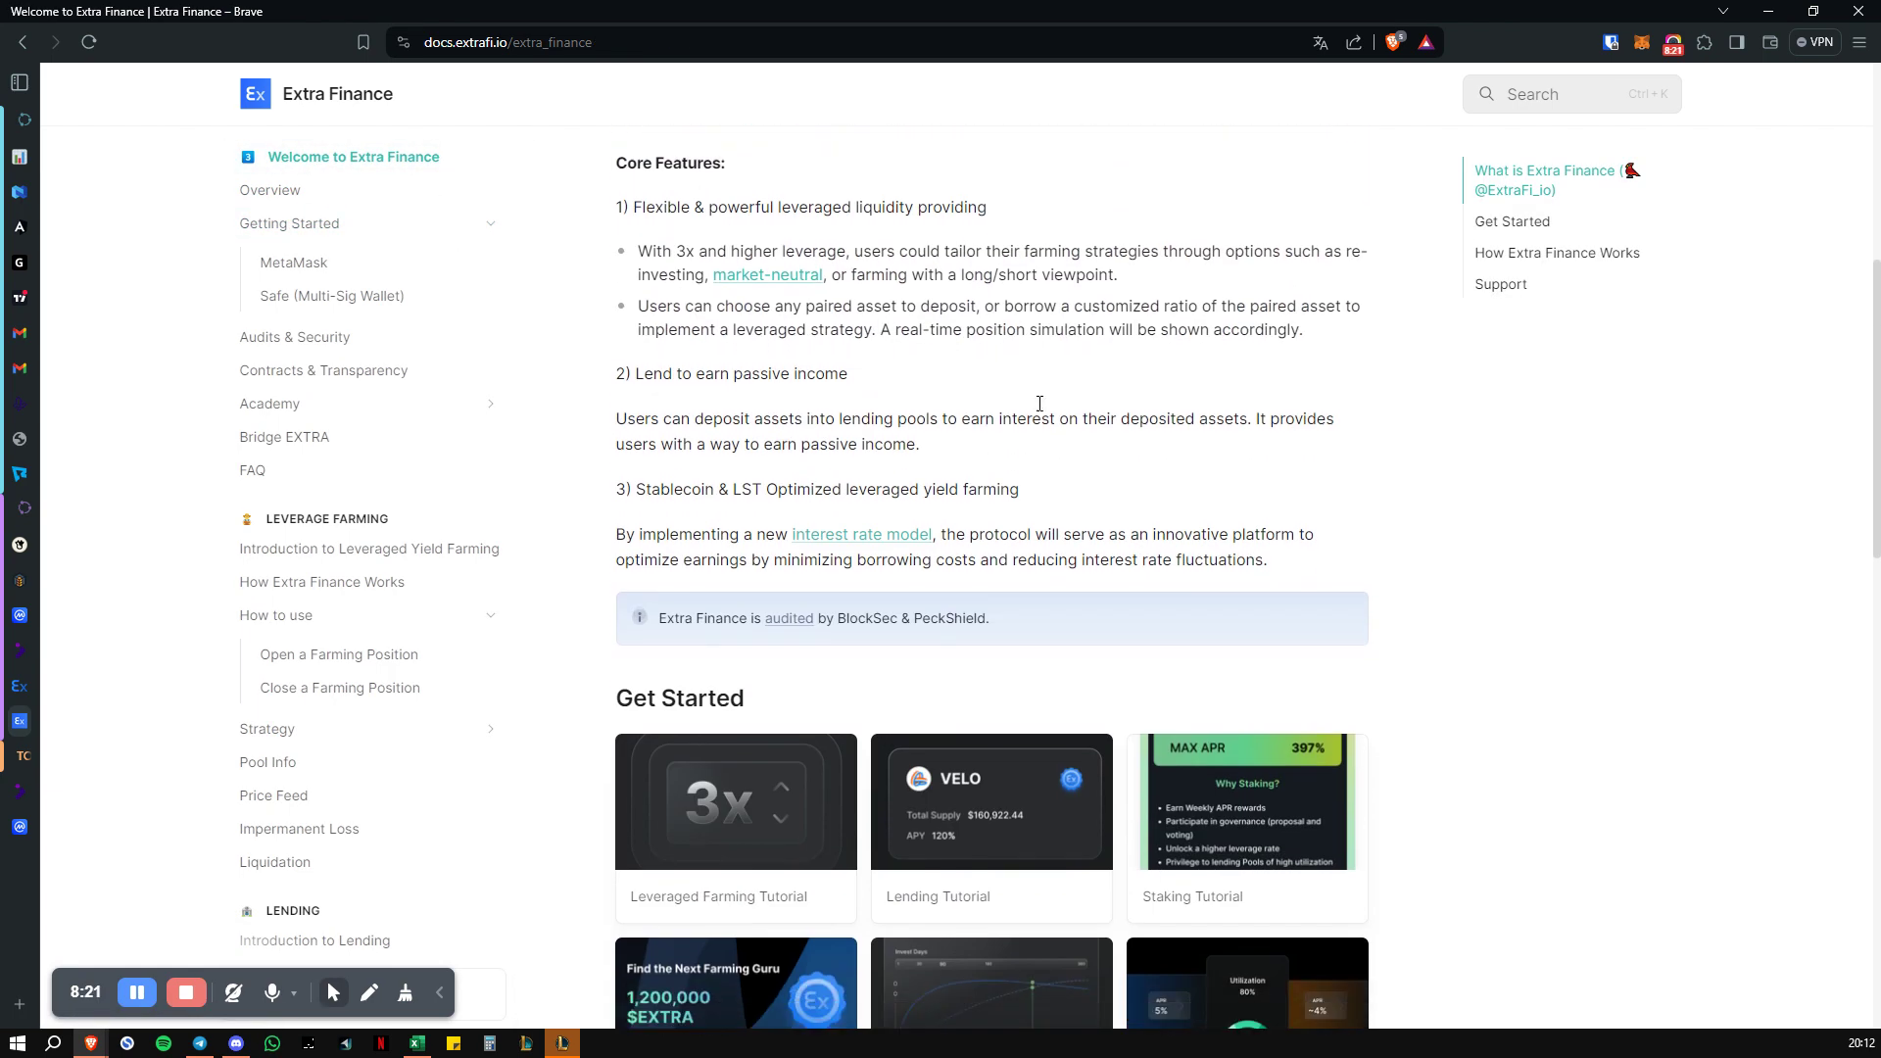